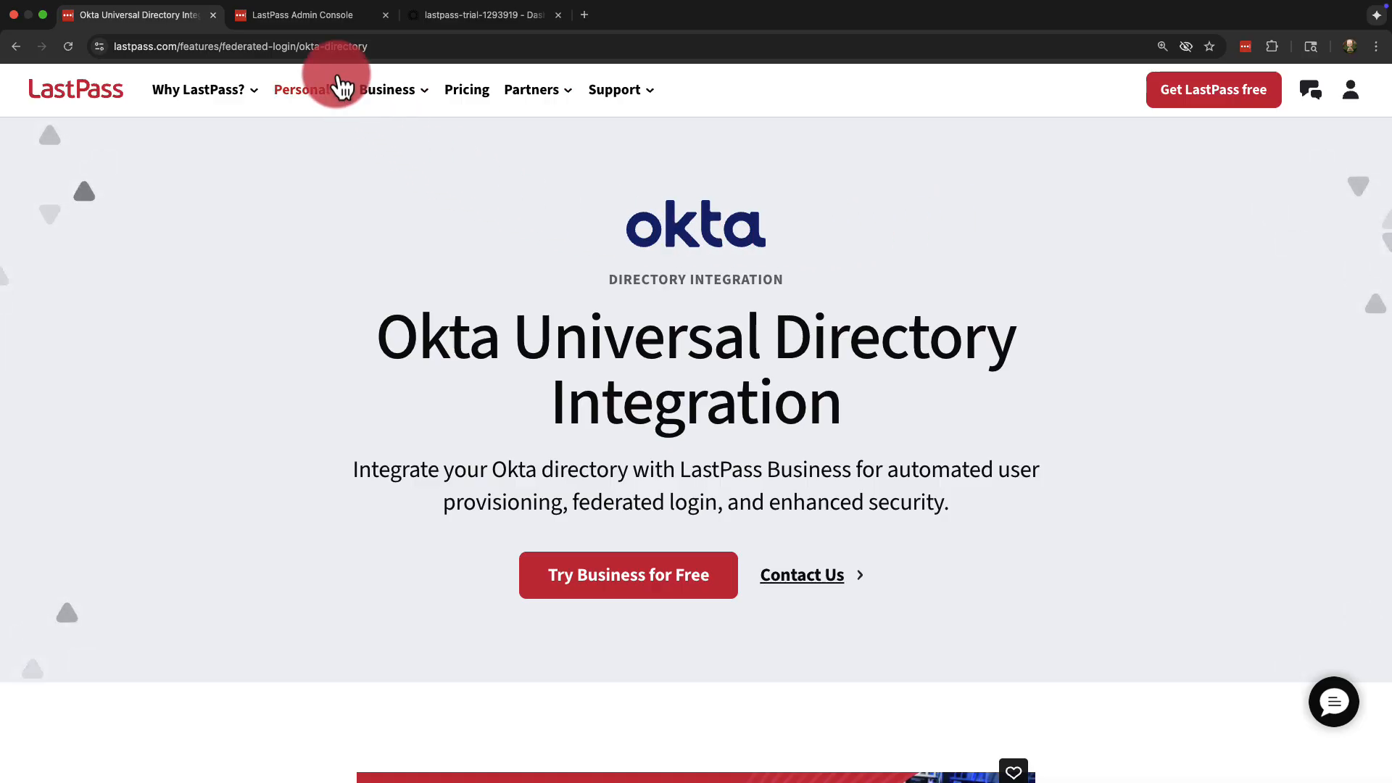
# - Bring up the LastPass Users page showing the single Enrolled user
pyautogui.click(321, 23)
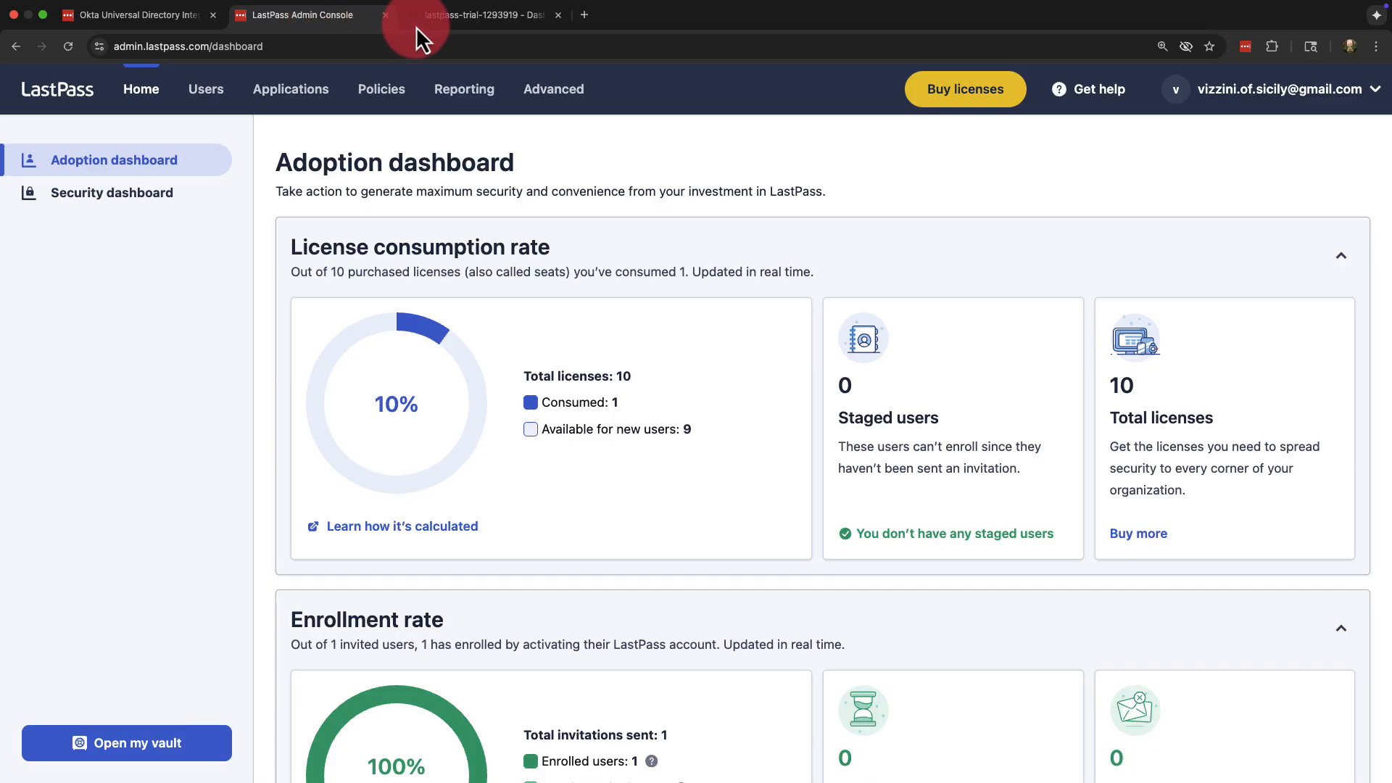
pyautogui.click(510, 31)
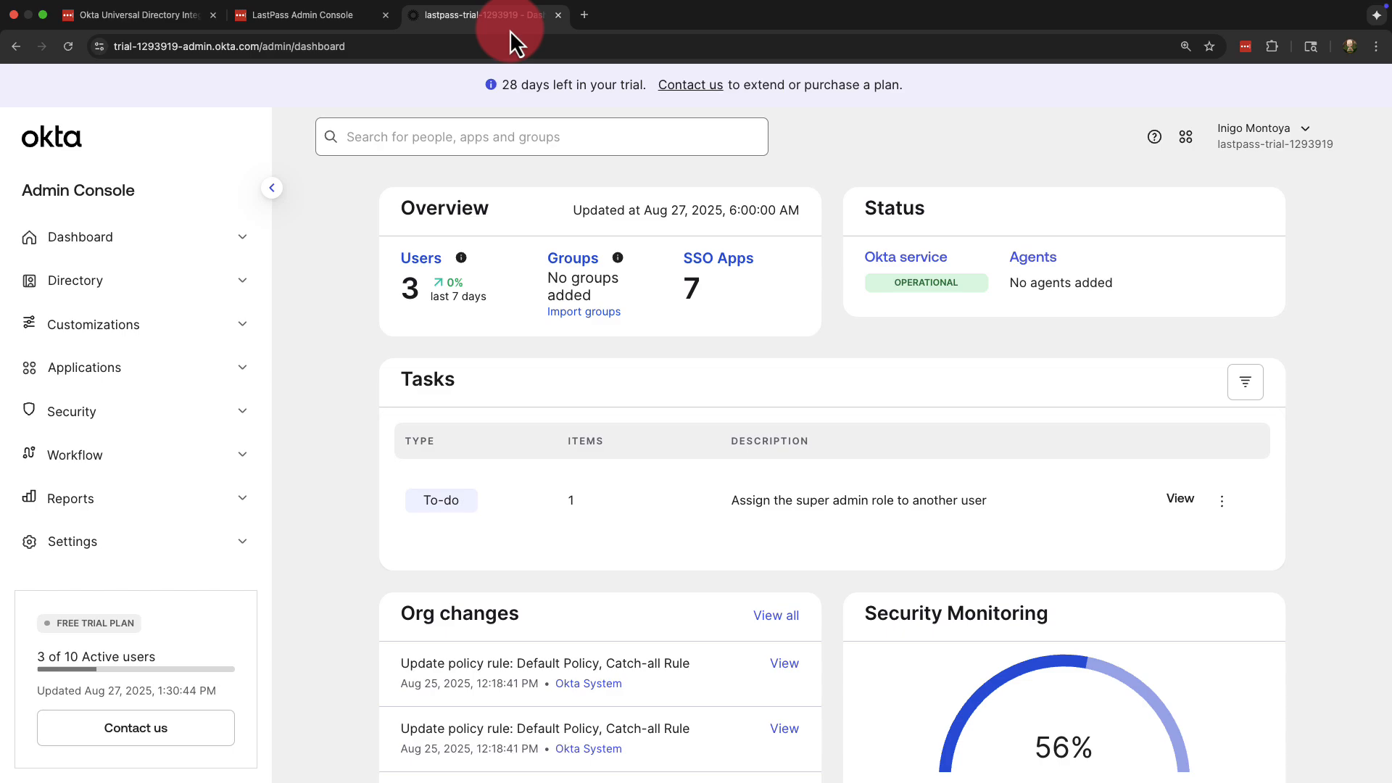
pyautogui.click(290, 20)
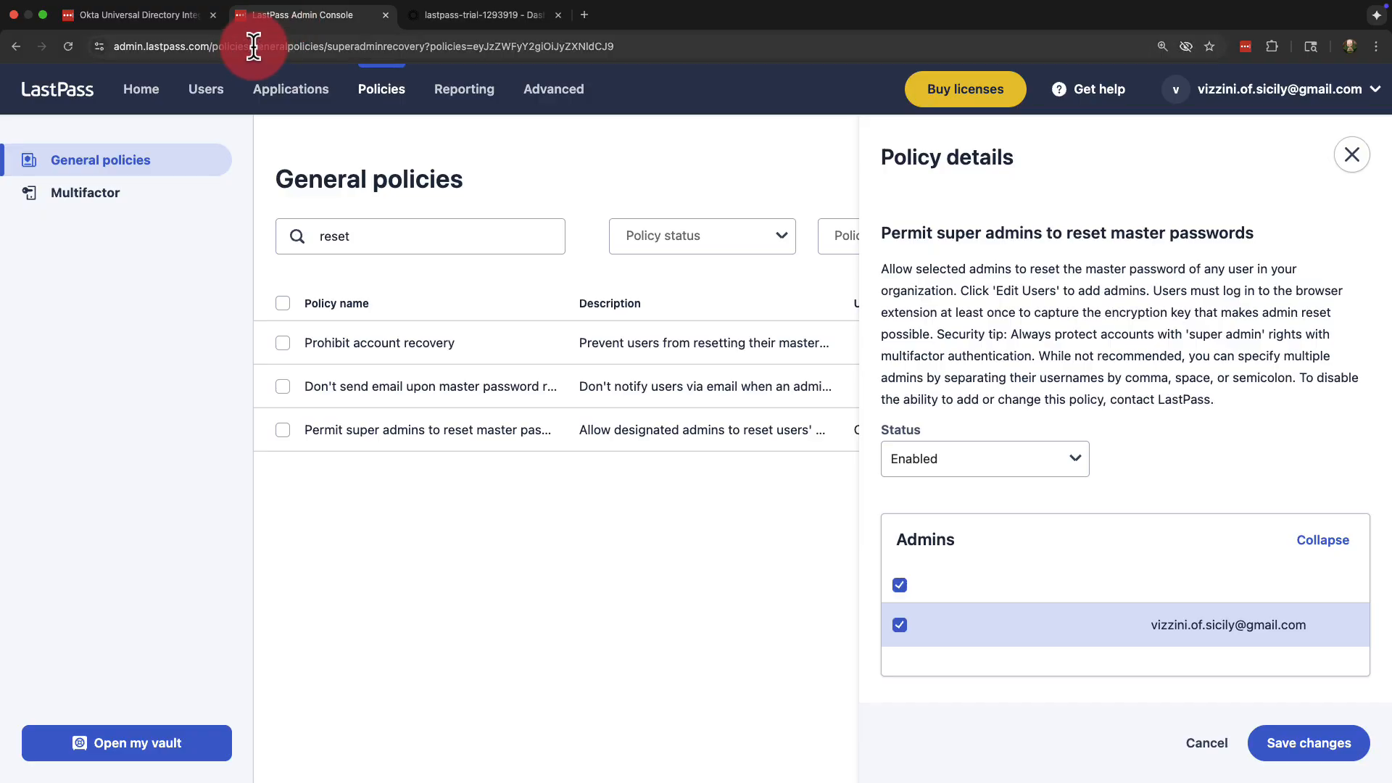
pyautogui.click(229, 90)
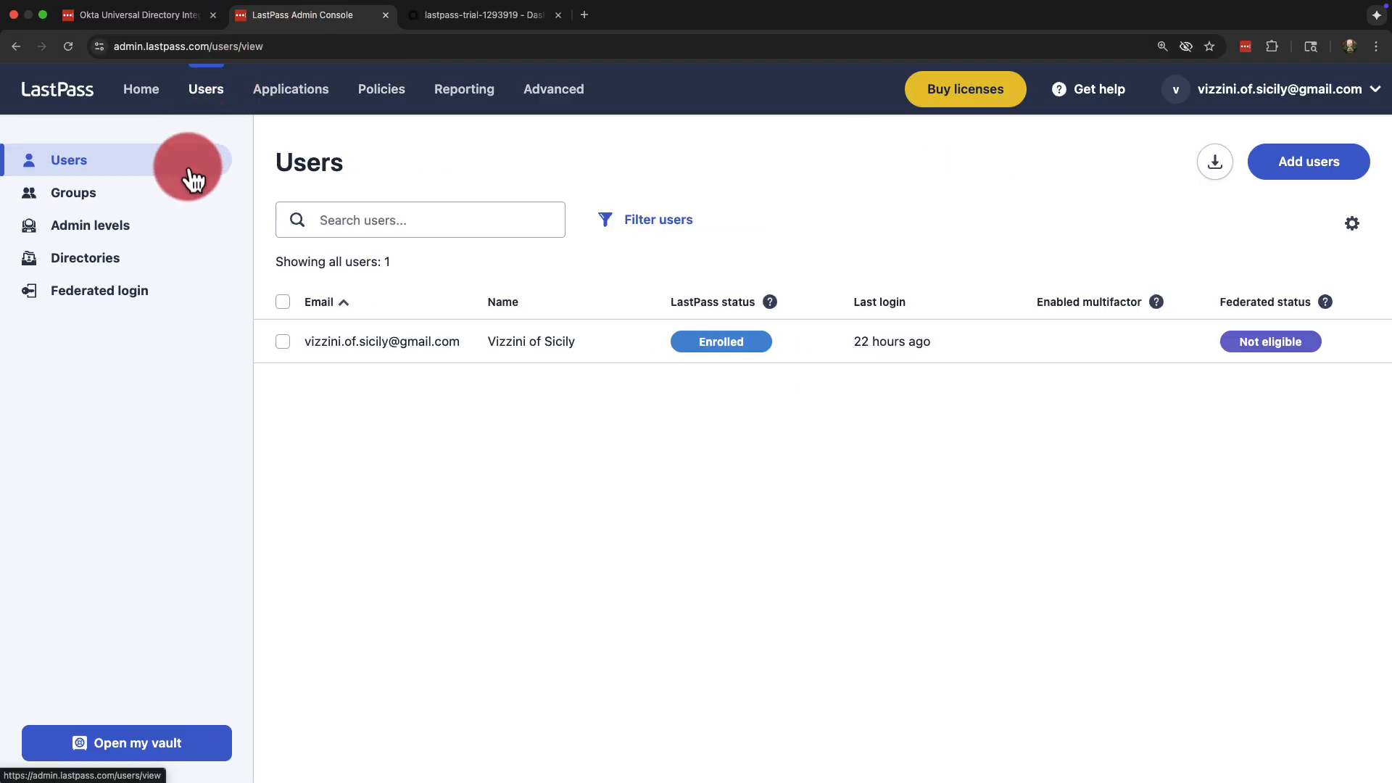
# - Reset the Okta provisioning token in LastPass Directories, then return to Okta
pyautogui.click(181, 255)
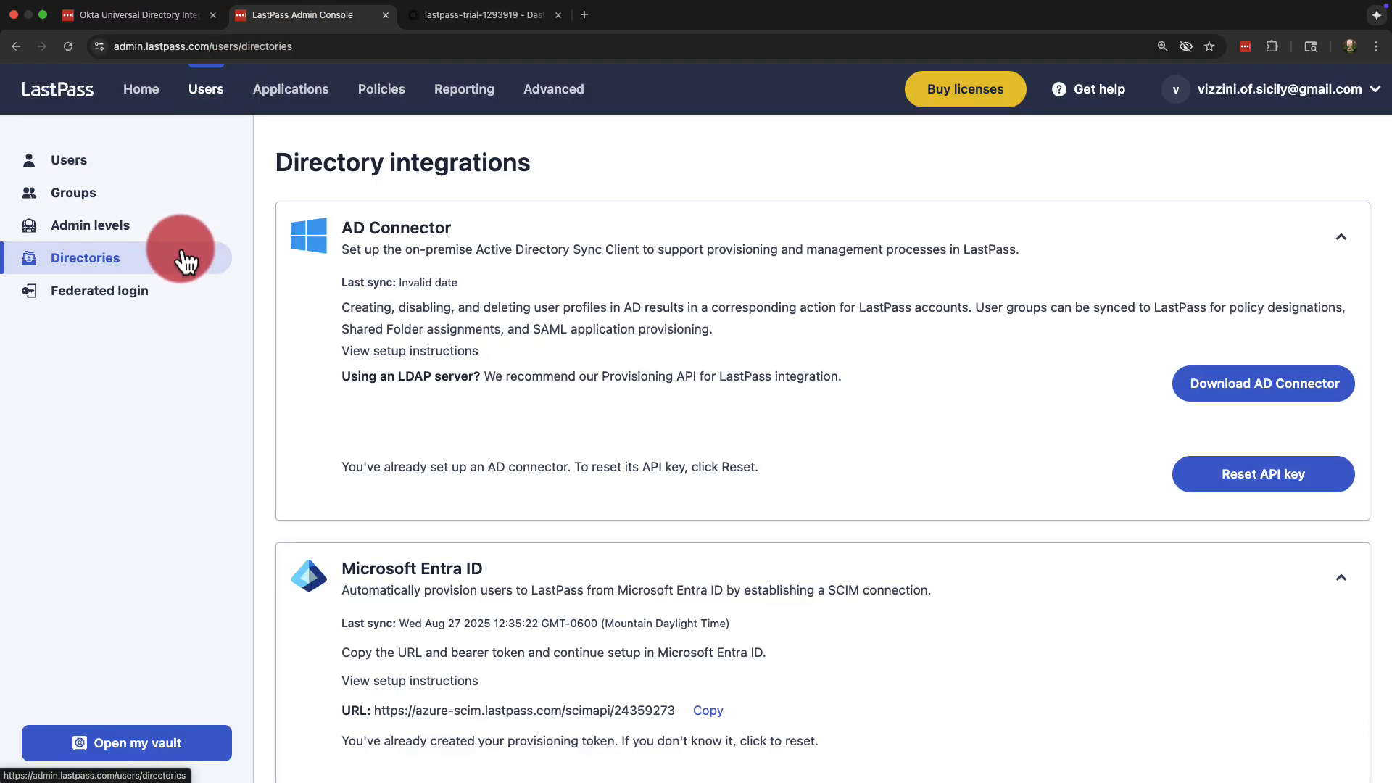
pyautogui.scroll(-6, 302, 309)
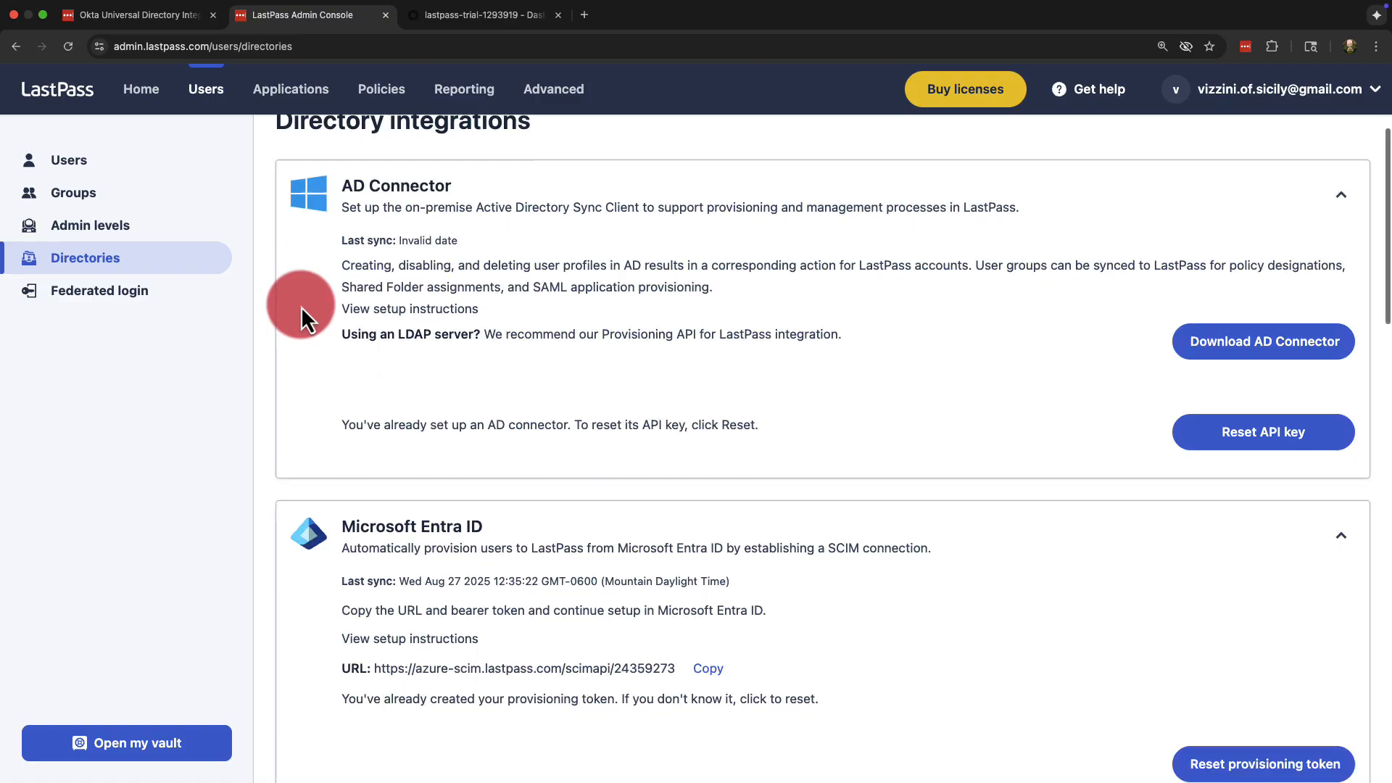
pyautogui.scroll(-1, 302, 305)
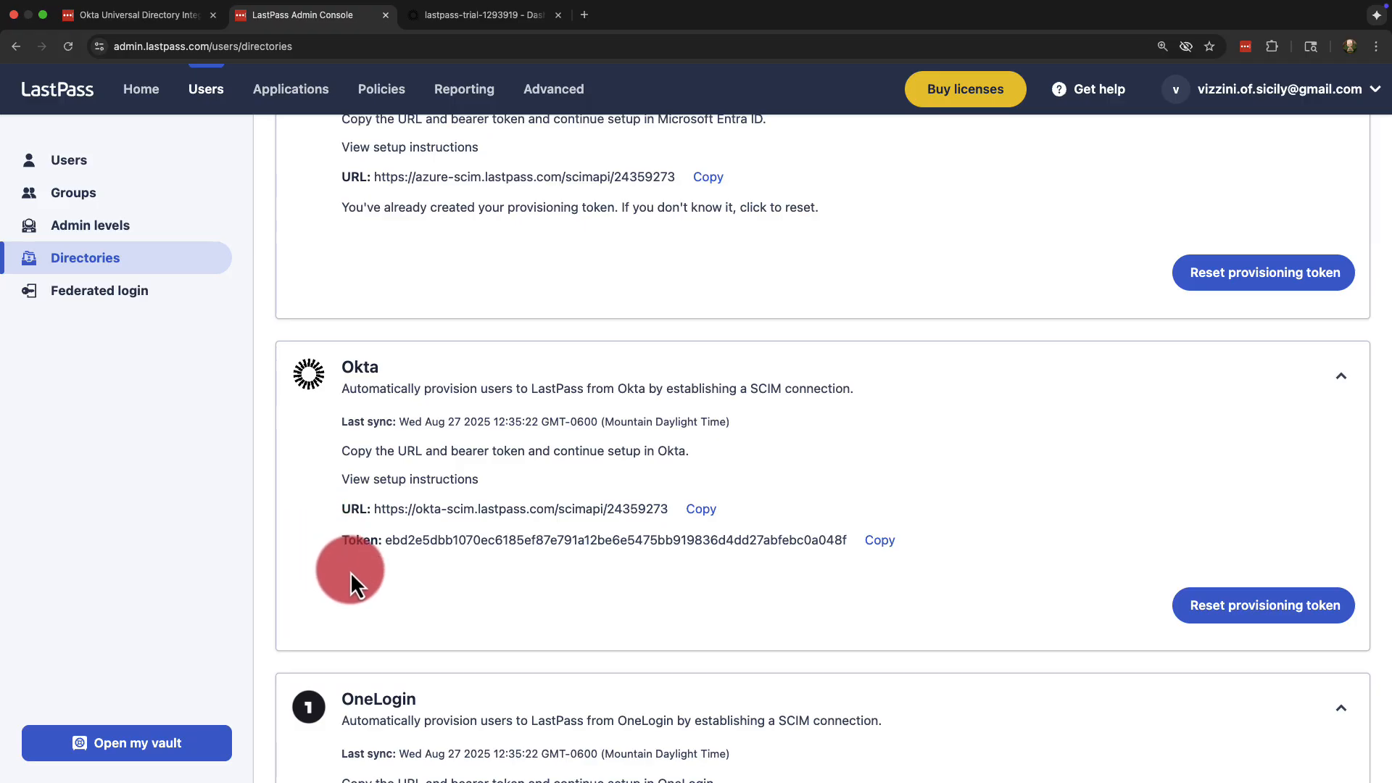
pyautogui.click(1196, 615)
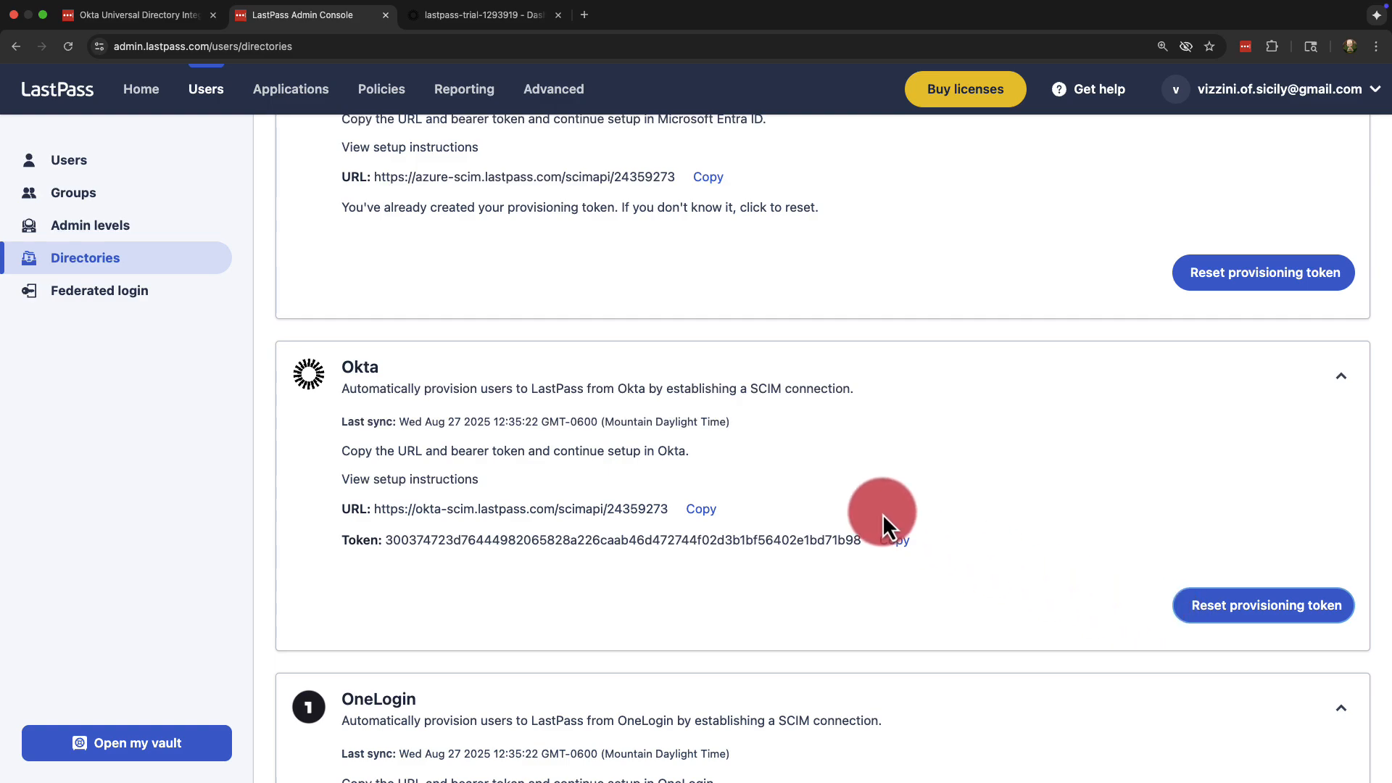
pyautogui.click(481, 16)
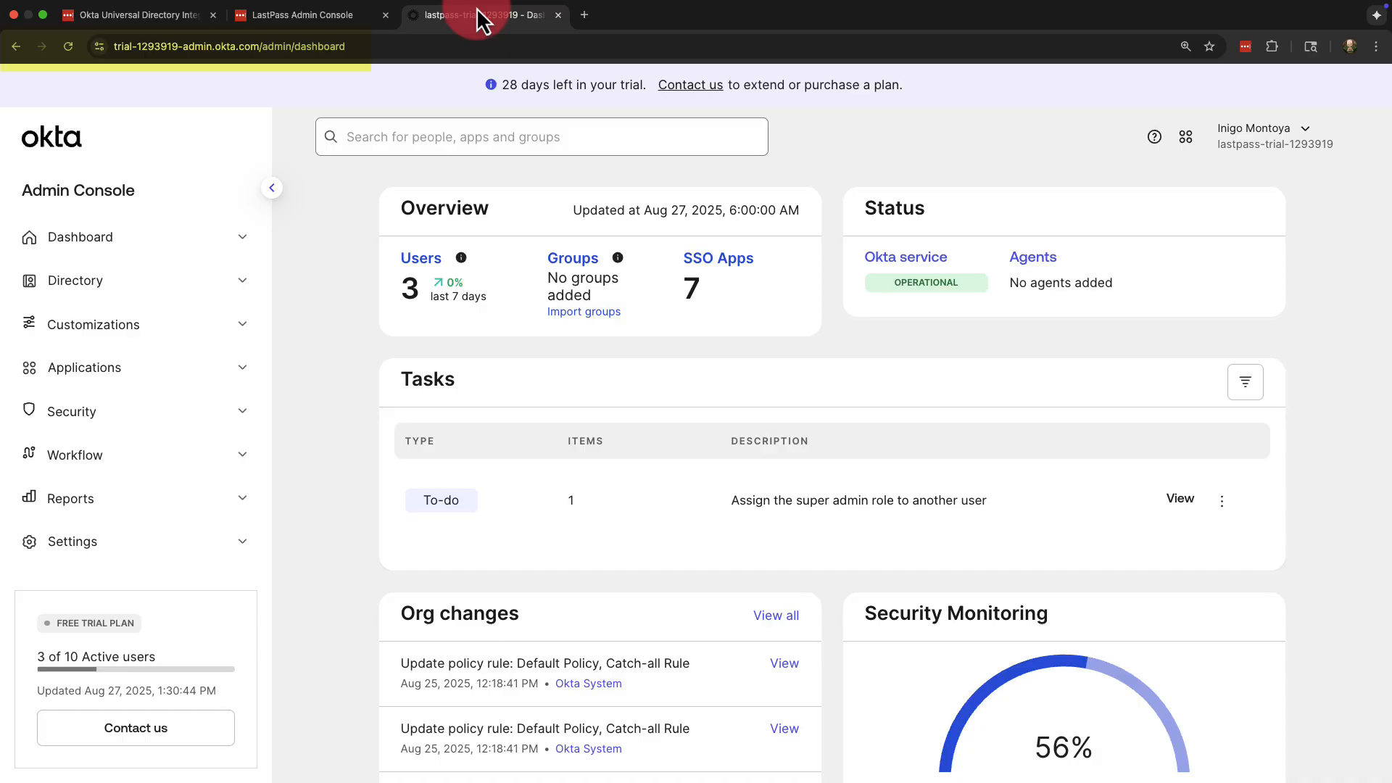
# - Search the Okta App Integration Catalog for 'lastpass' and open the LastPass (SWA, SCIM) app
pyautogui.click(232, 368)
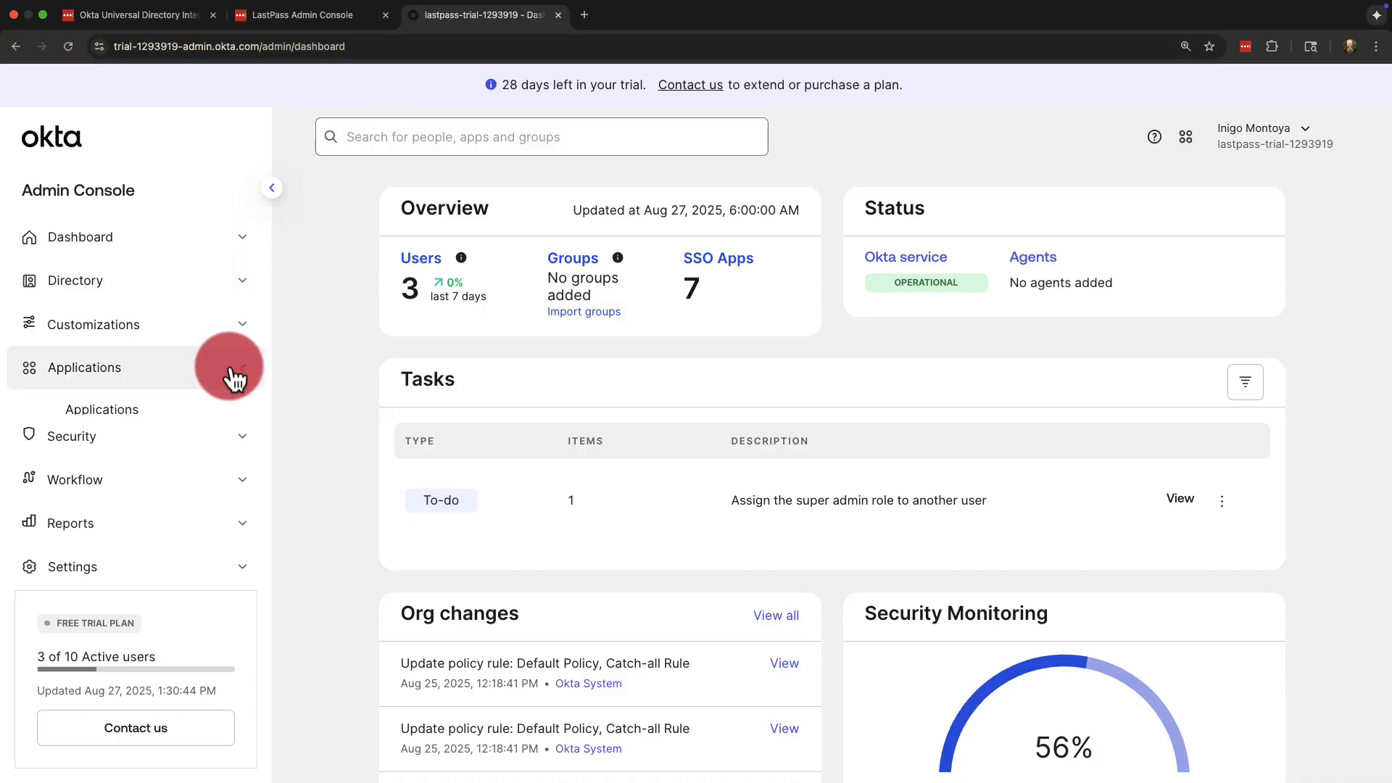
pyautogui.click(227, 406)
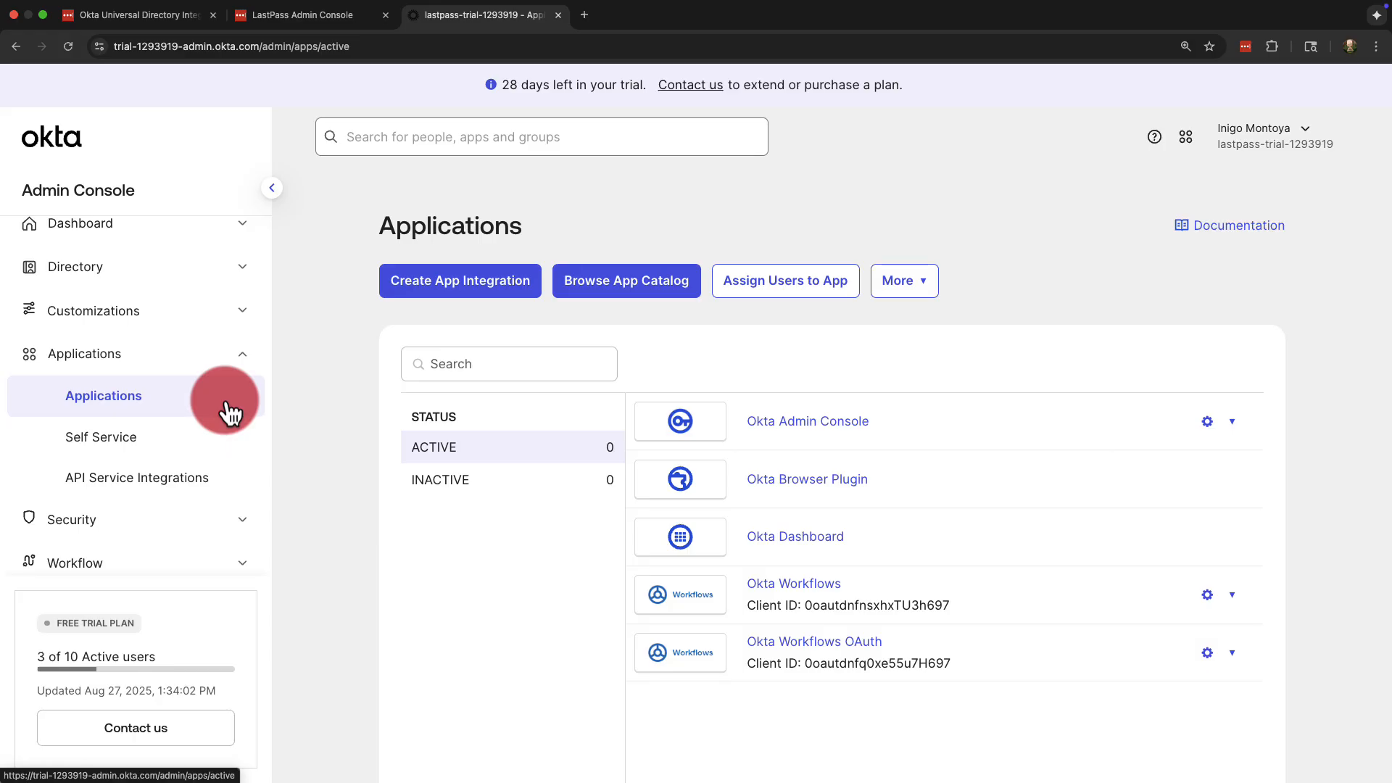
pyautogui.click(564, 293)
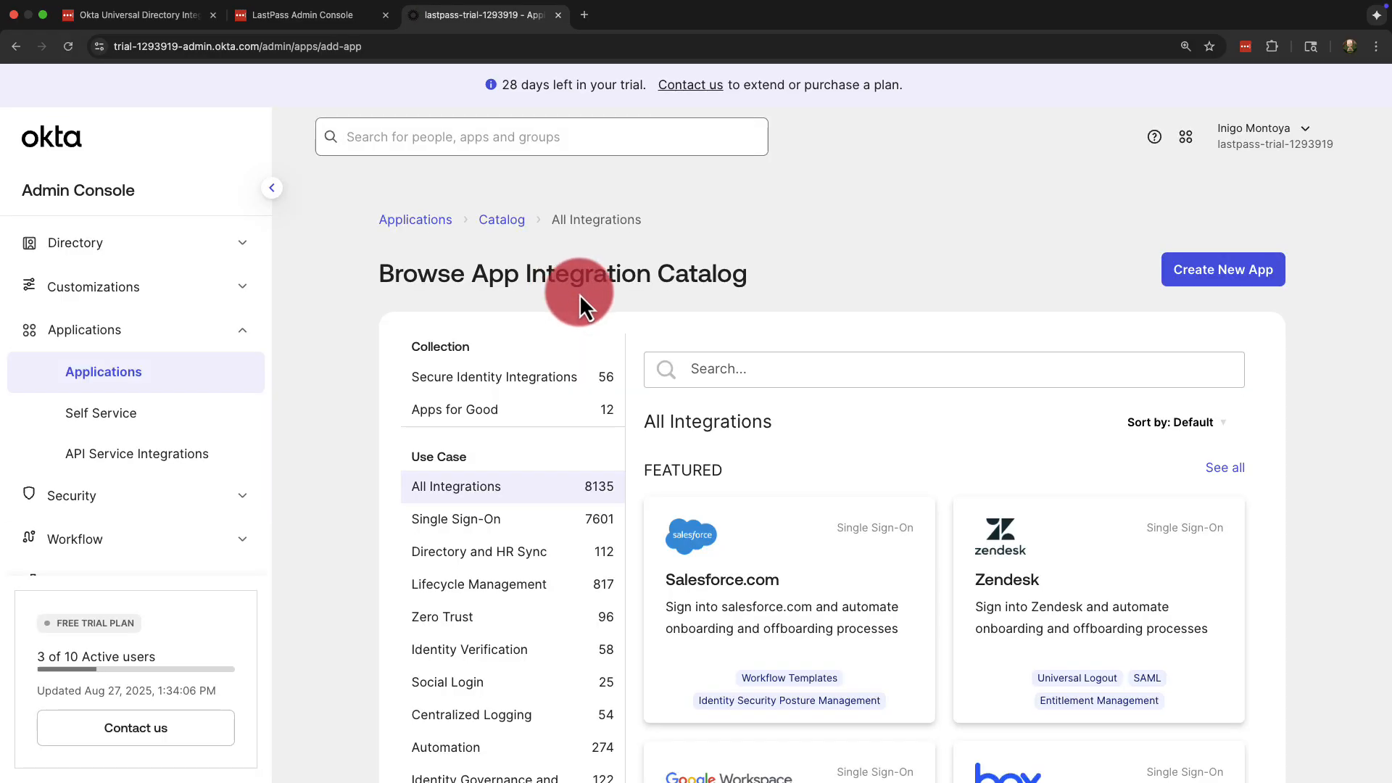
pyautogui.click(700, 377)
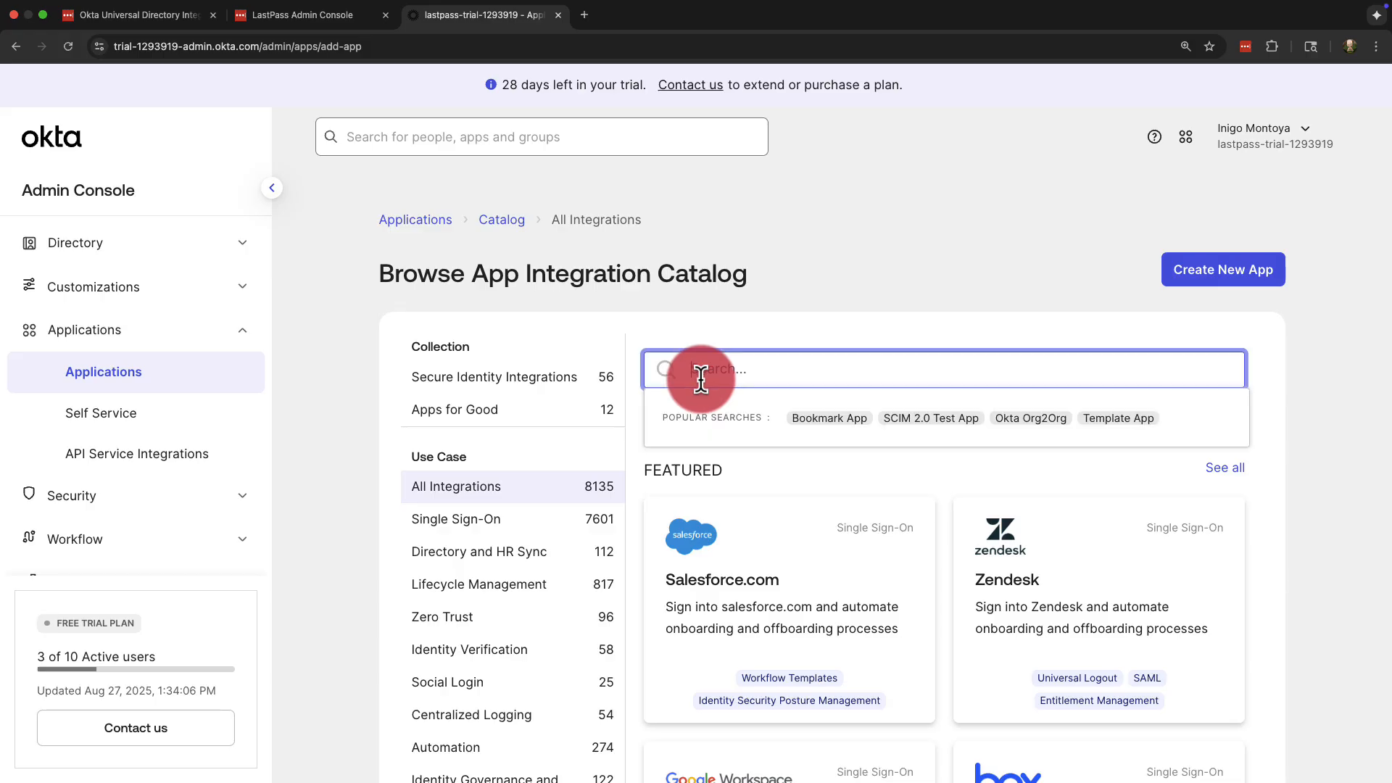
pyautogui.write('lastpass')
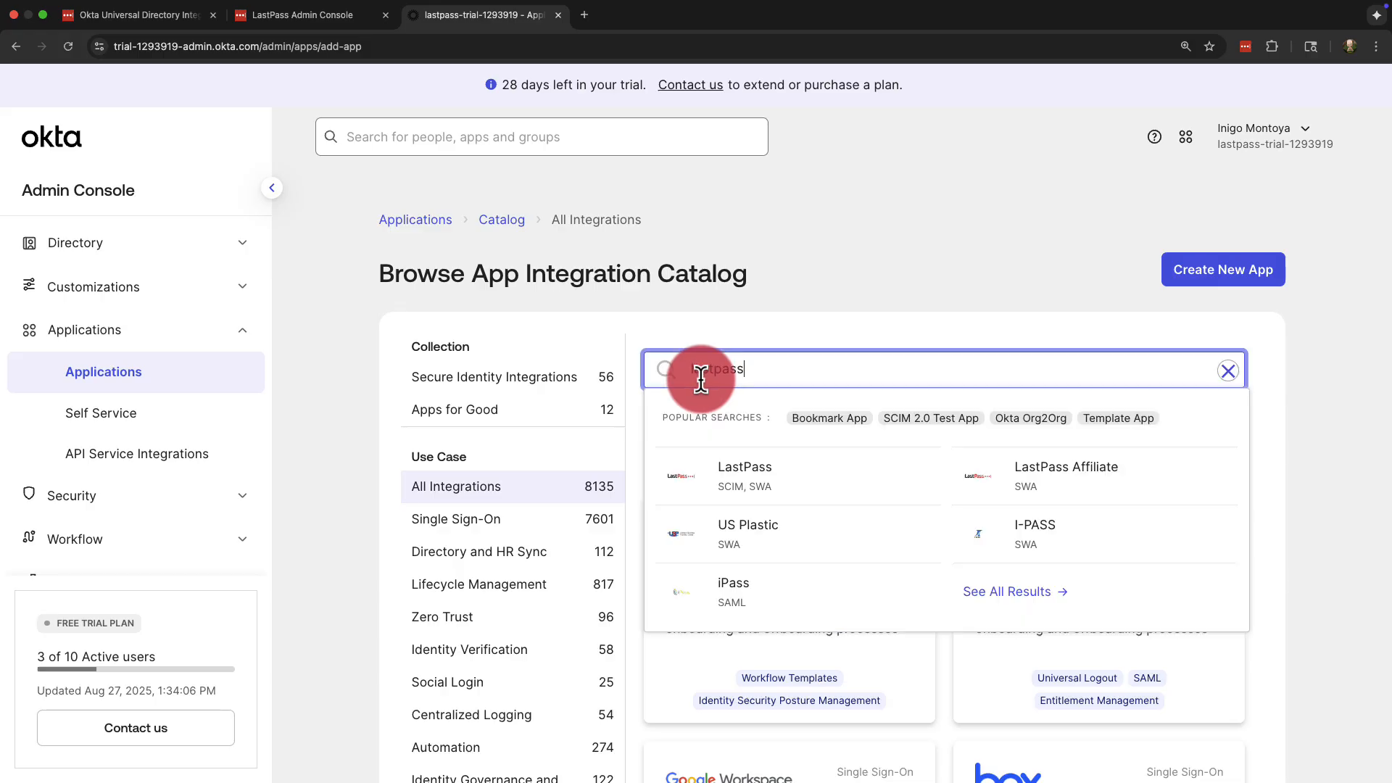
pyautogui.click(727, 471)
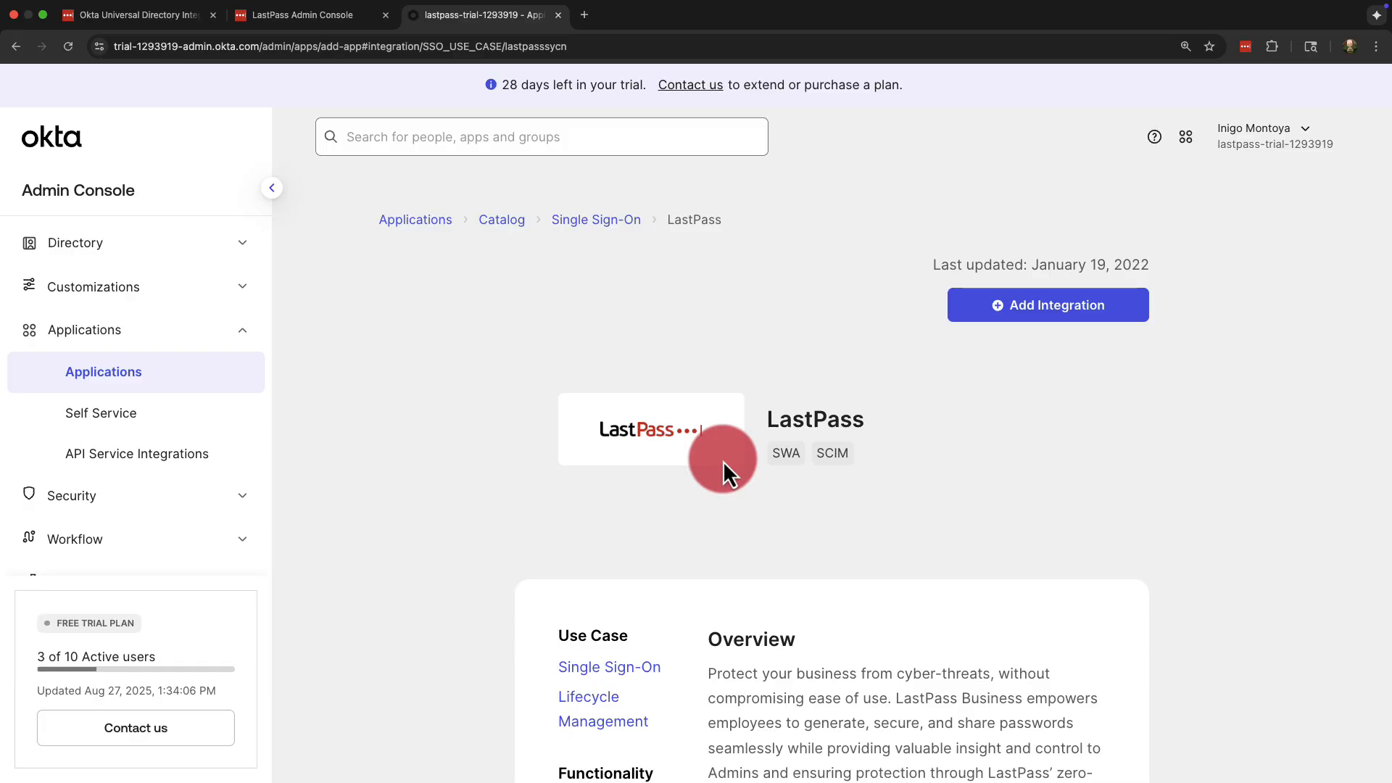
# - Add the LastPass integration labelled 'LastPass Provisioning' with default sign-on settings
pyautogui.click(996, 305)
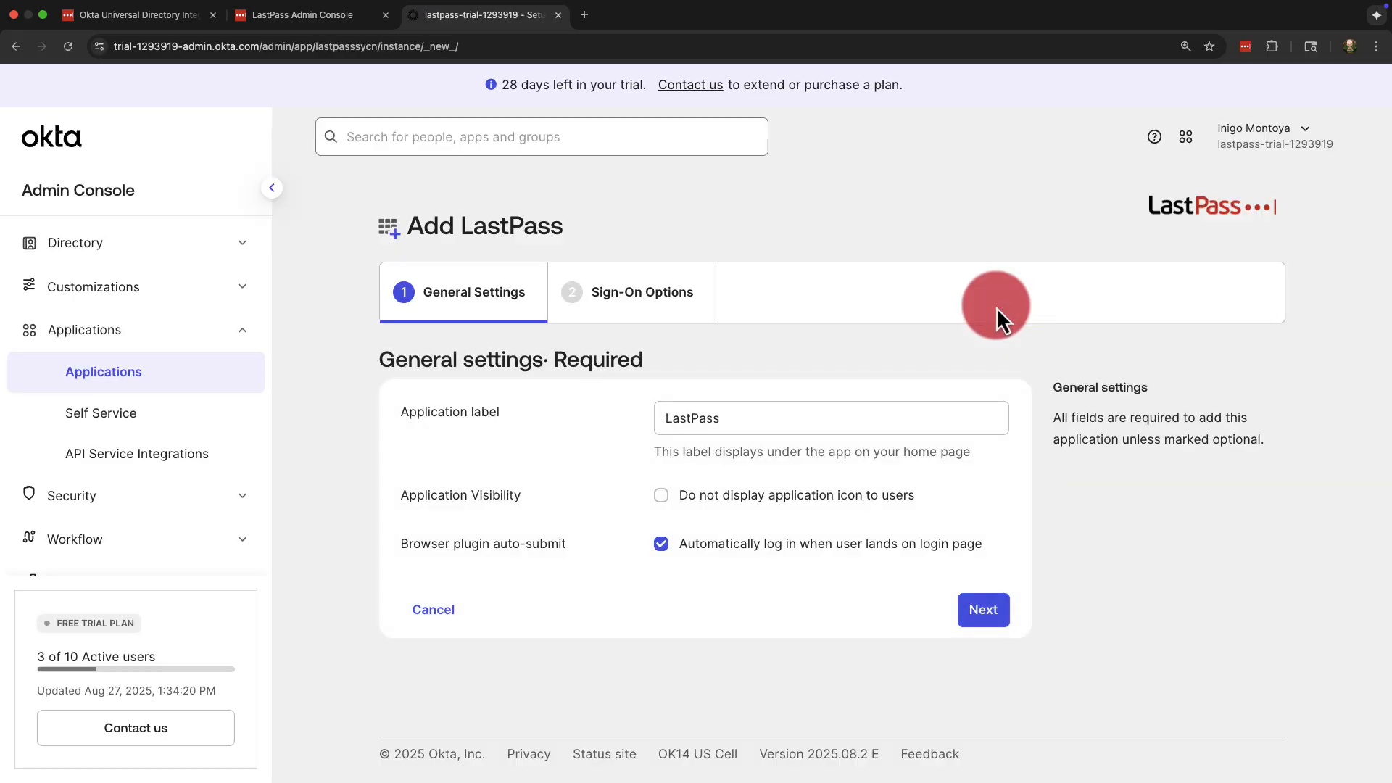
pyautogui.click(848, 417)
pyautogui.write('P')
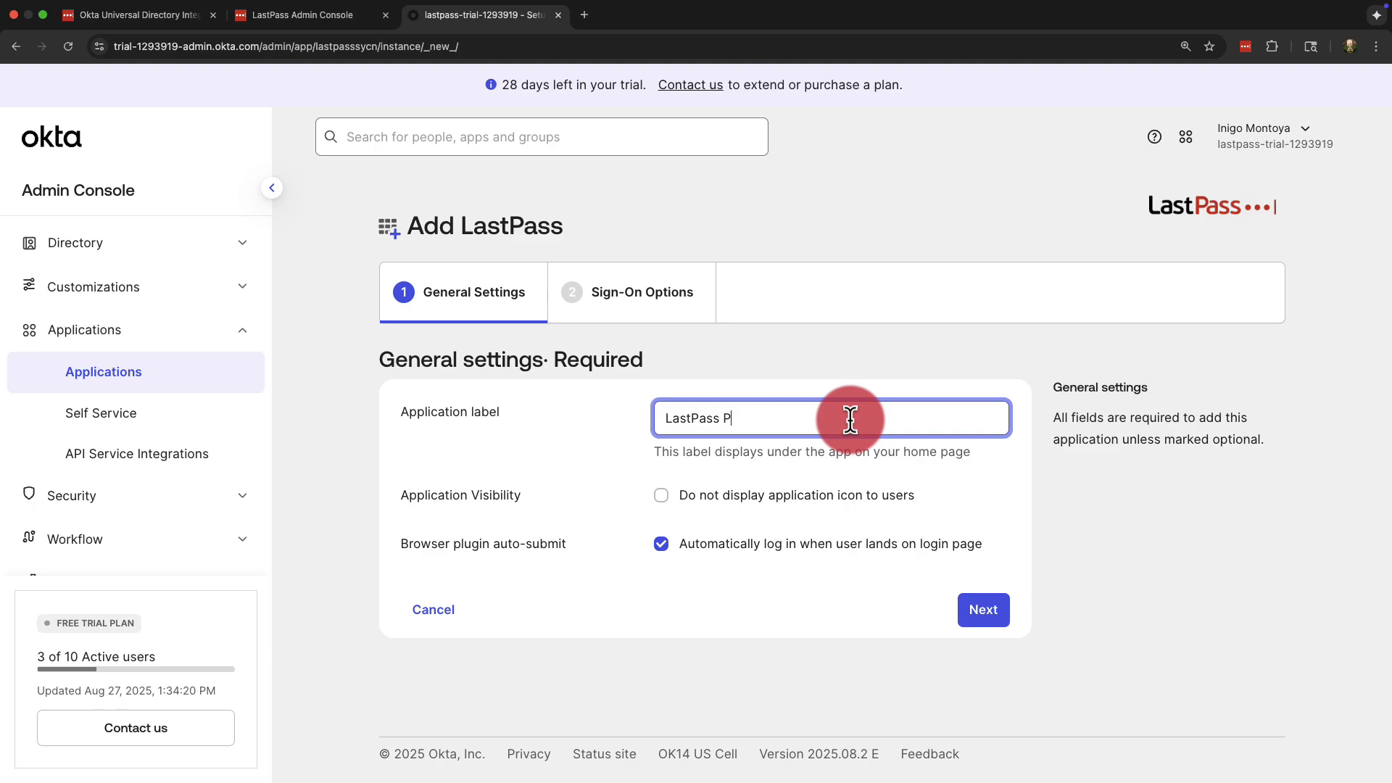
pyautogui.write('rovisioning')
pyautogui.scroll(-1, 880, 438)
pyautogui.click(985, 605)
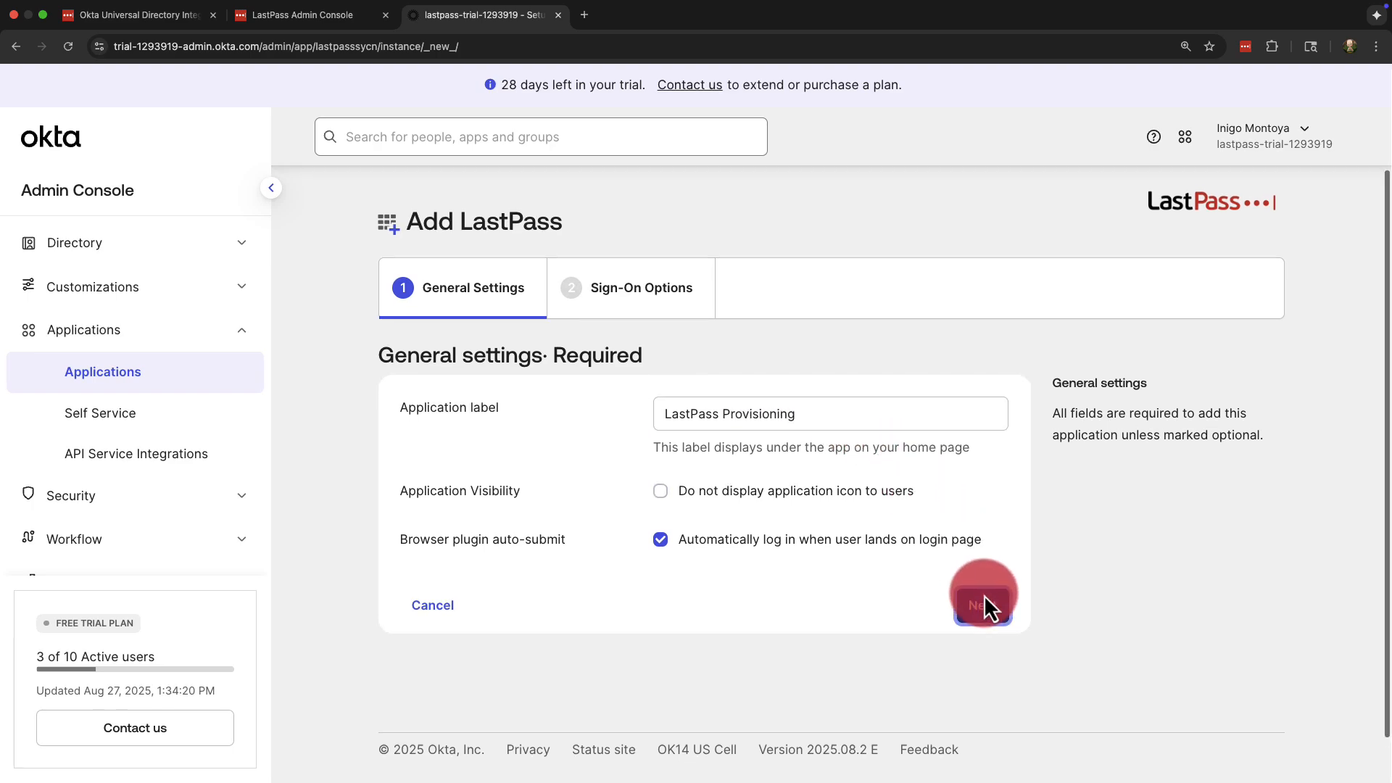
pyautogui.scroll(-7, 986, 602)
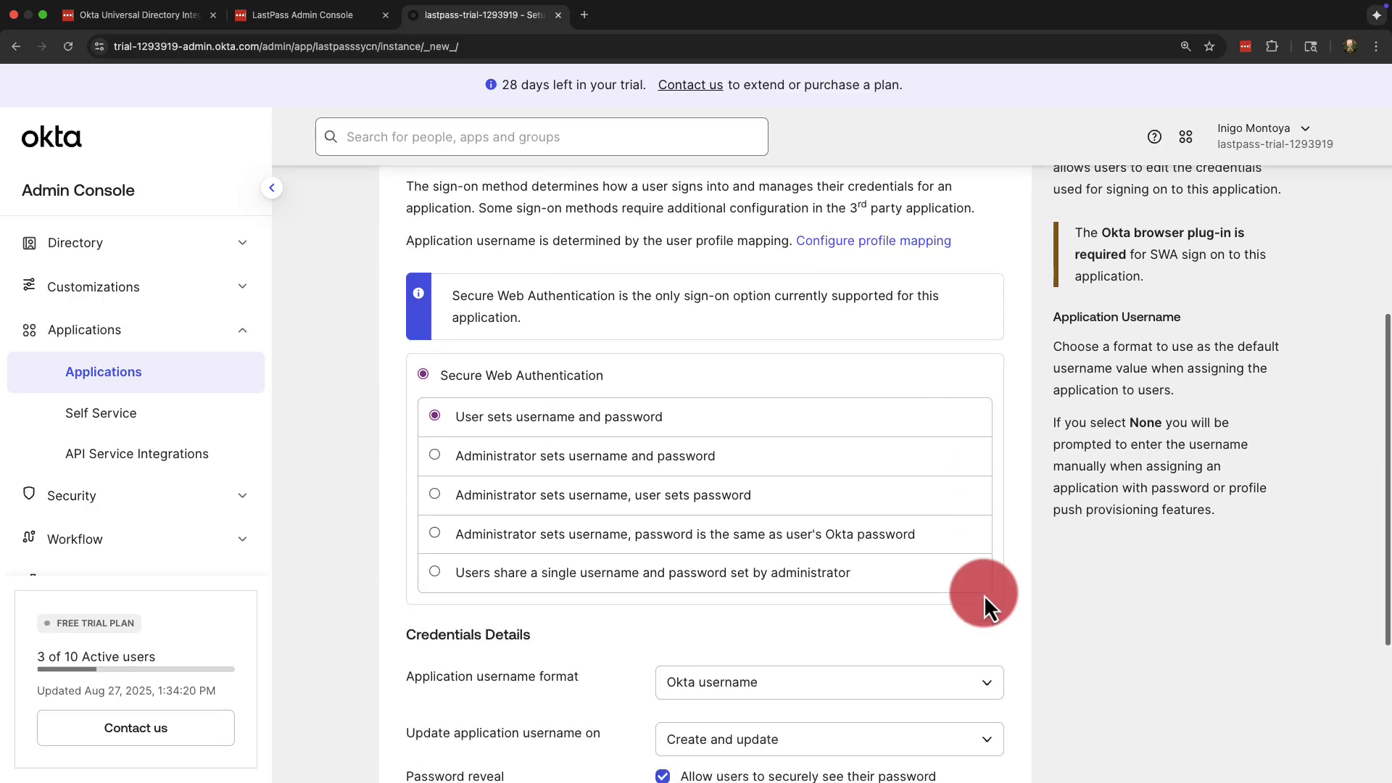
pyautogui.click(982, 613)
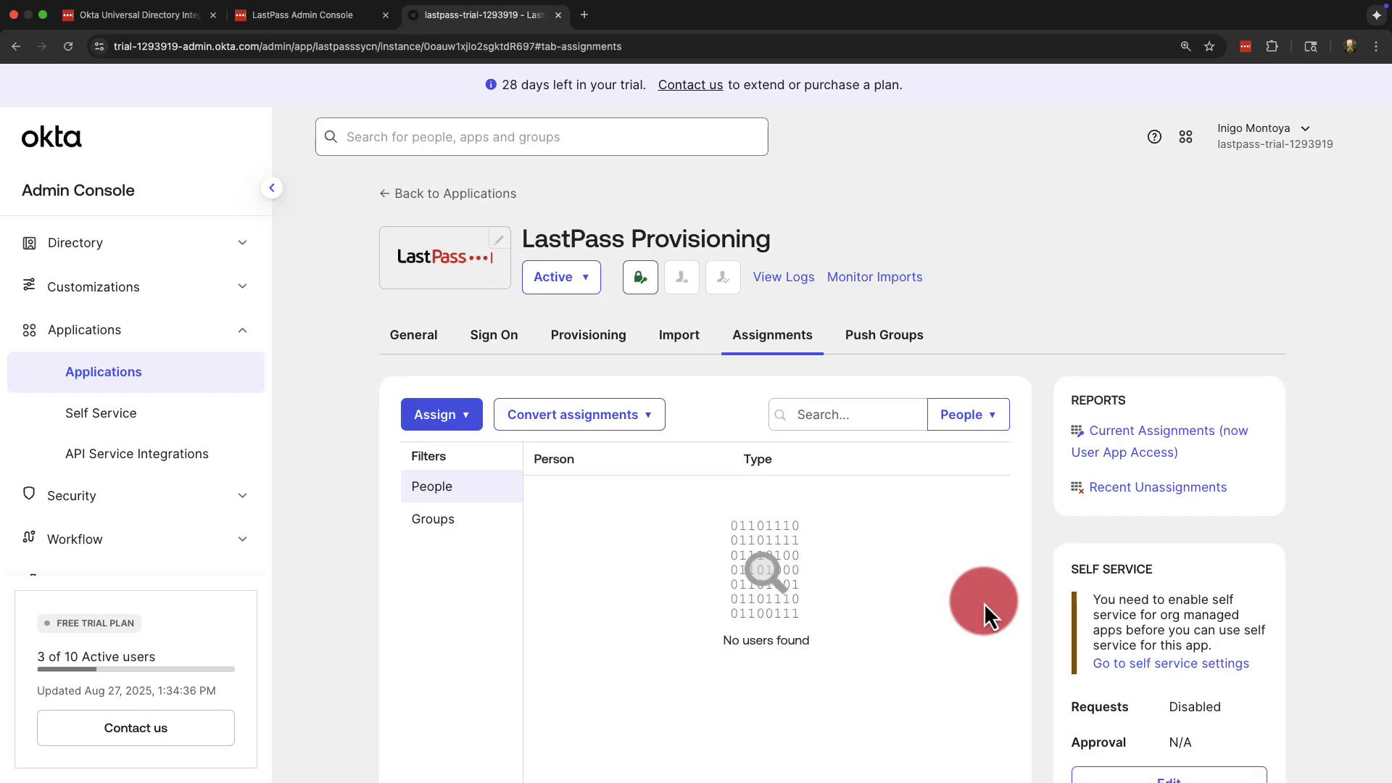
# - Tick Enable API integration on the LastPass Provisioning app's Provisioning tab
pyautogui.click(599, 337)
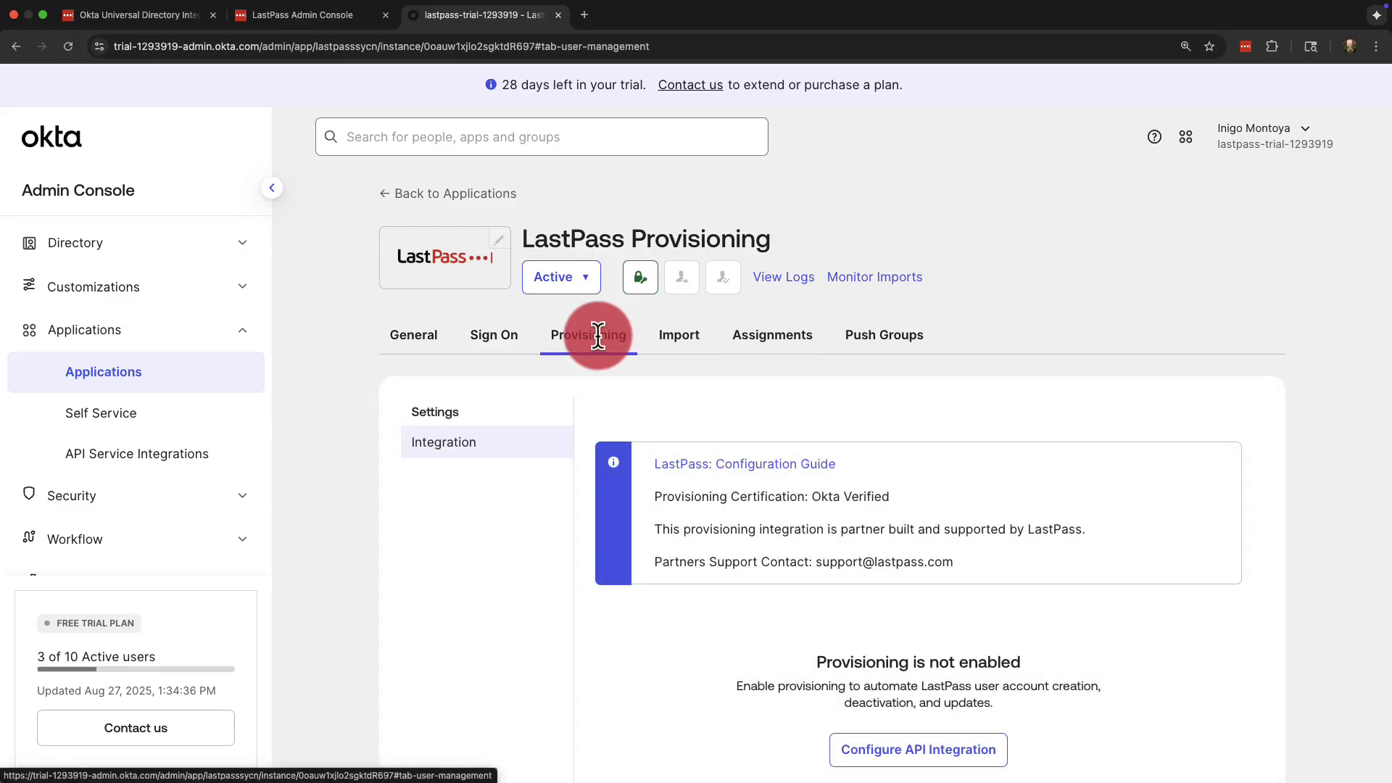
pyautogui.click(995, 733)
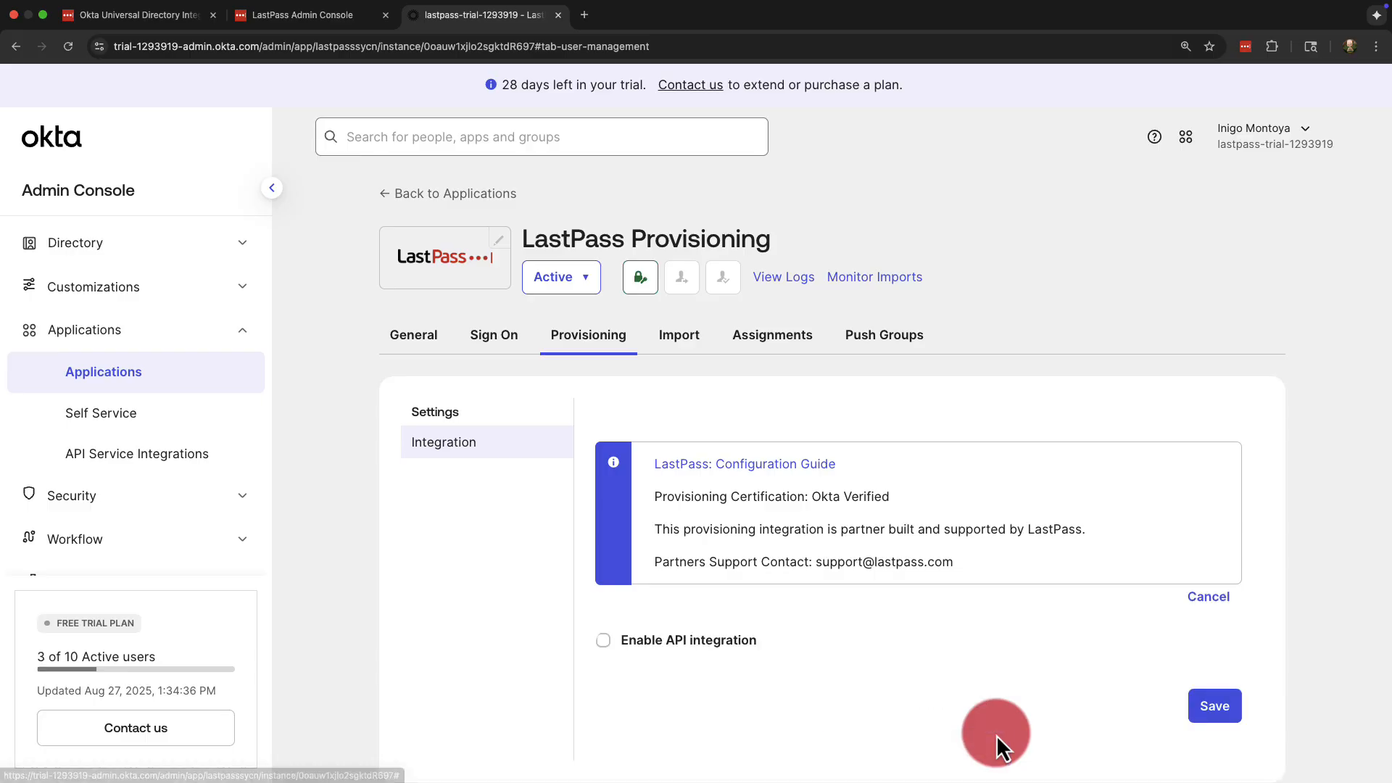
pyautogui.click(701, 644)
pyautogui.scroll(-5, 705, 652)
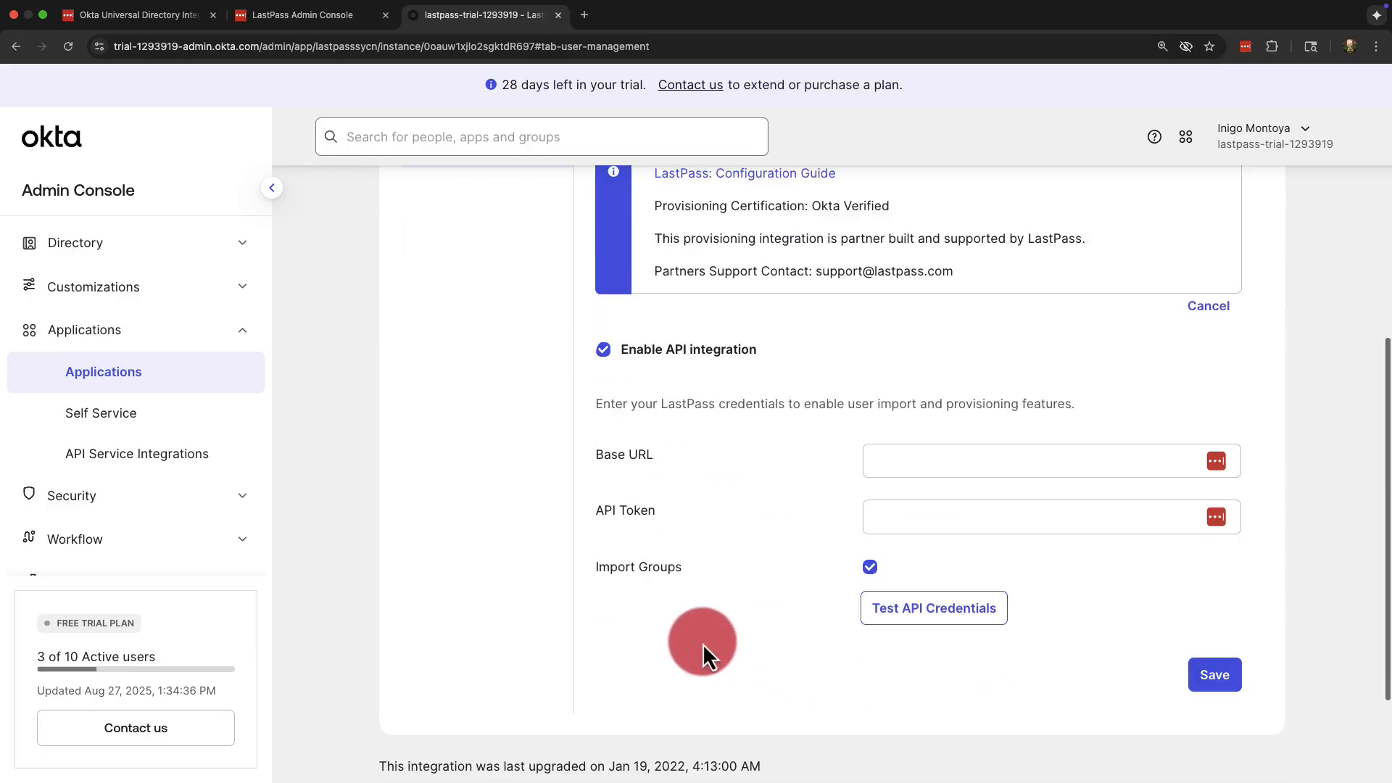
pyautogui.scroll(-2, 702, 642)
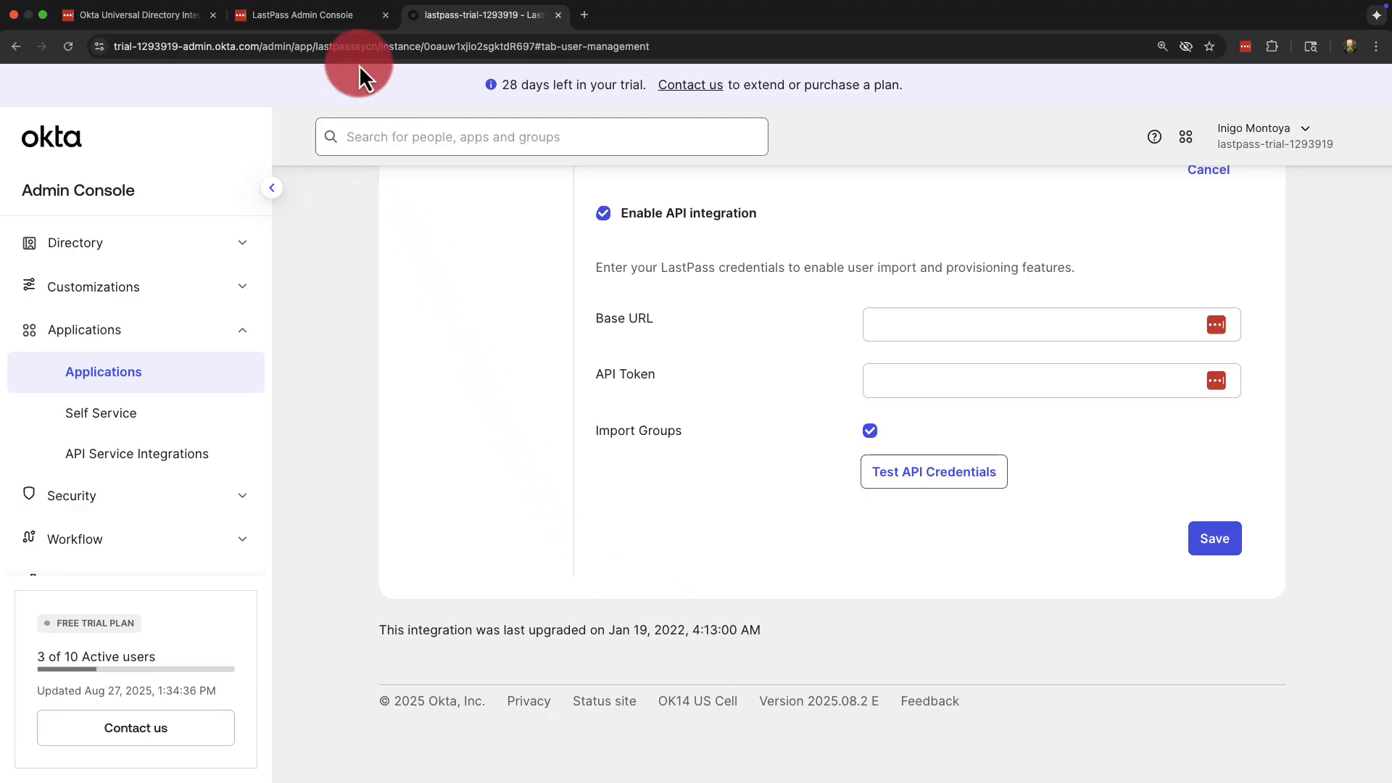
# - Copy the Okta SCIM URL from LastPass into the Base URL field
pyautogui.click(350, 28)
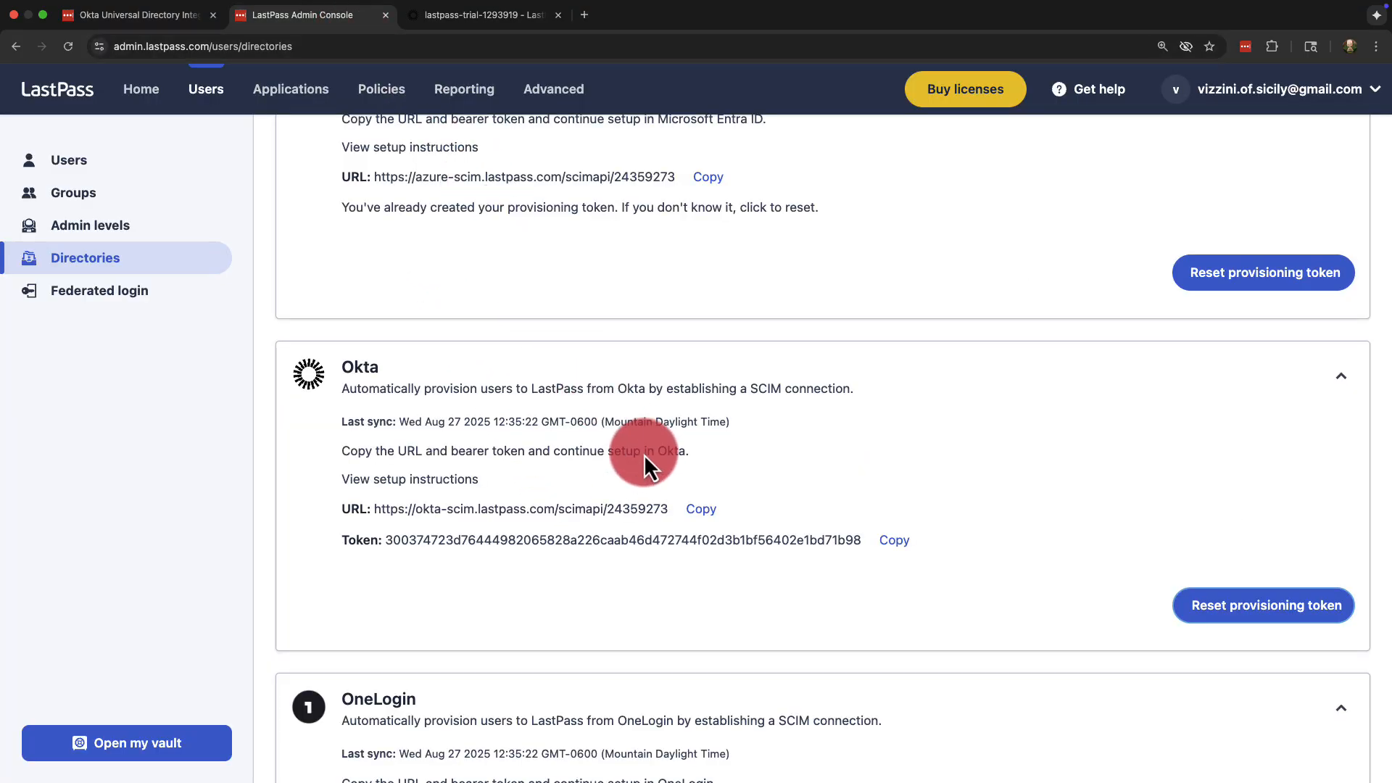
pyautogui.click(701, 508)
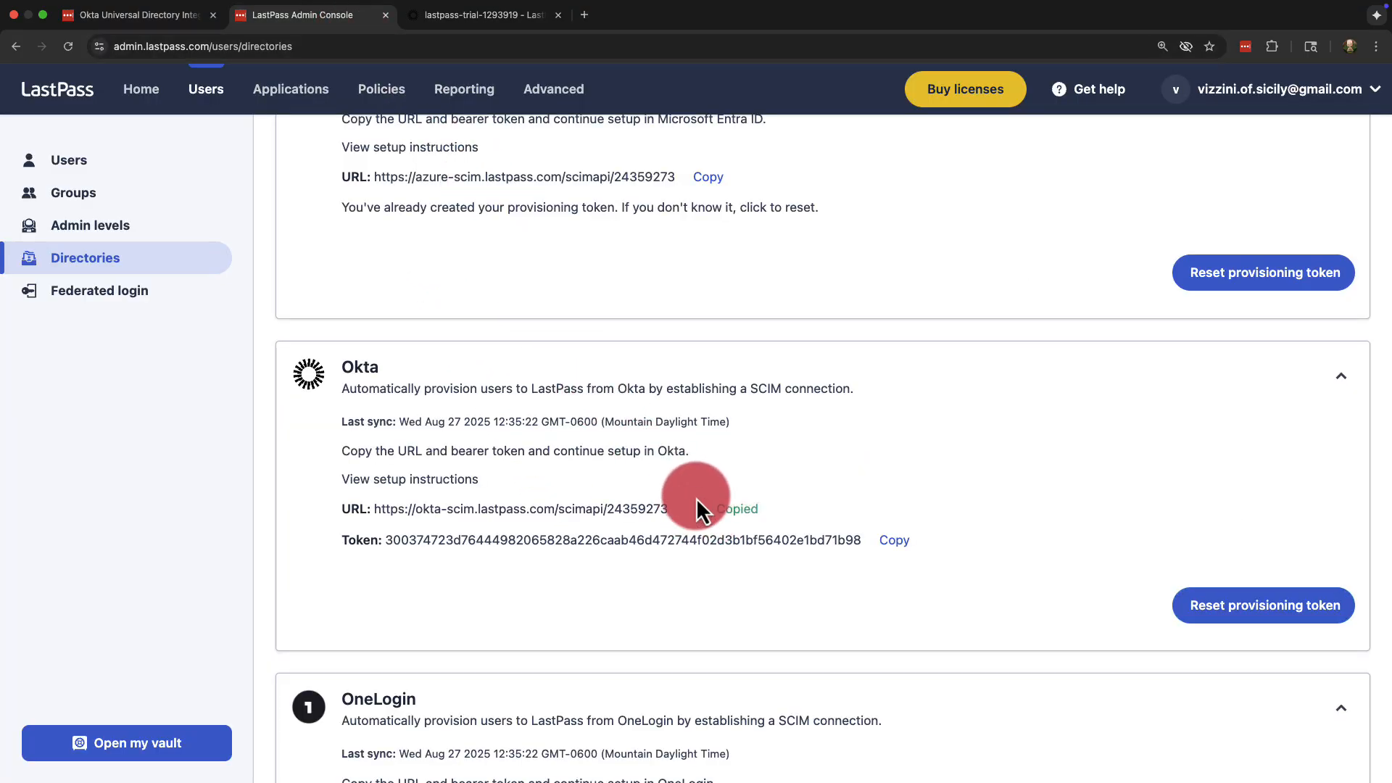
pyautogui.click(466, 25)
pyautogui.click(874, 326)
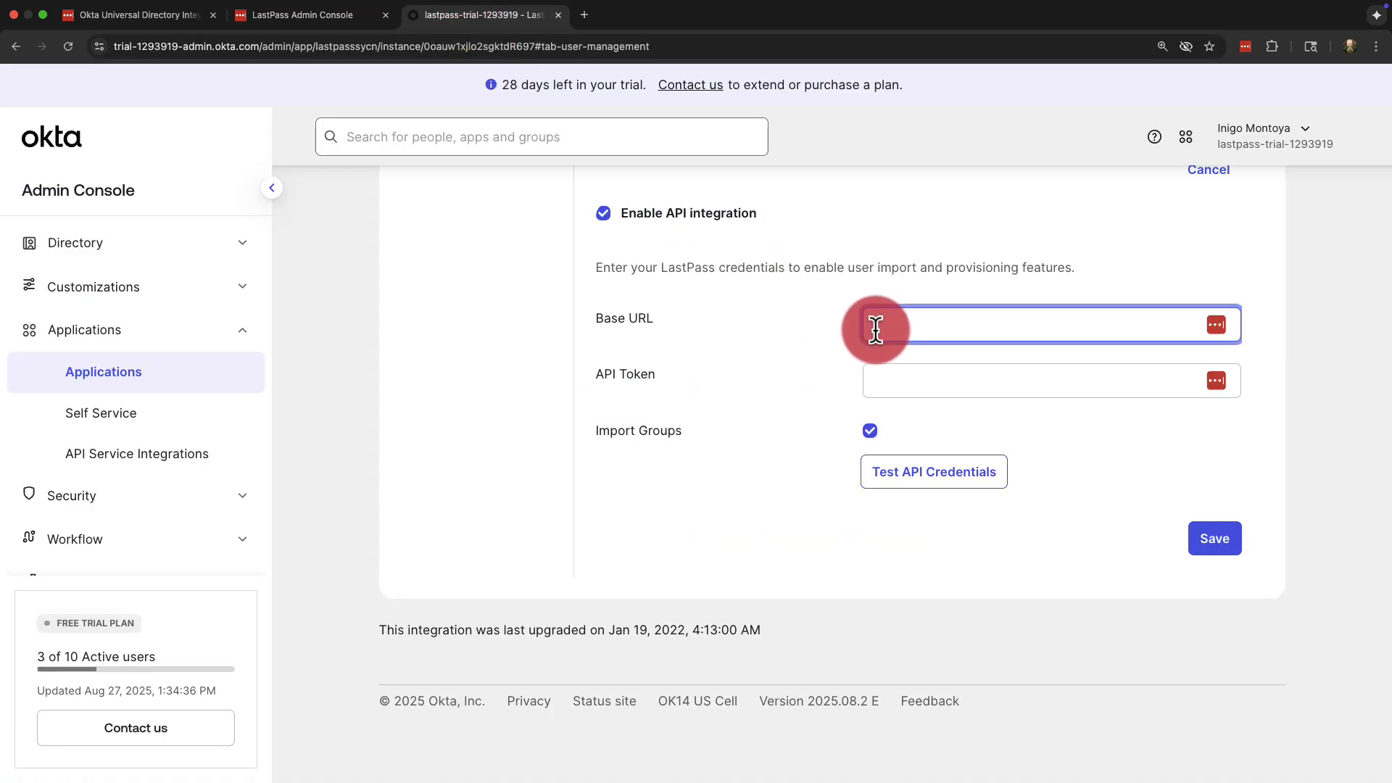
pyautogui.write('https://okta-scim.lastpass.com/scimapi/24359273')
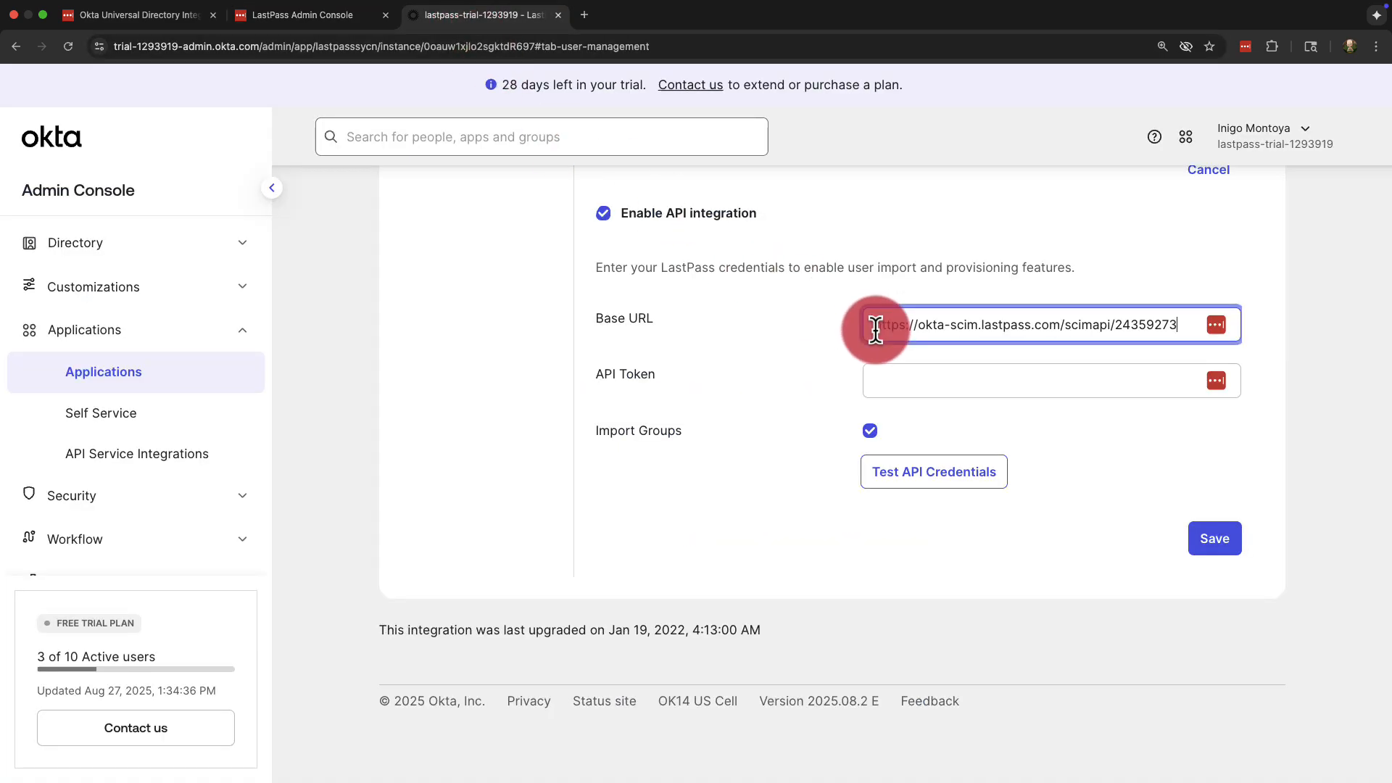
# - Paste the LastPass provisioning token into API Token and test the API credentials
pyautogui.click(365, 26)
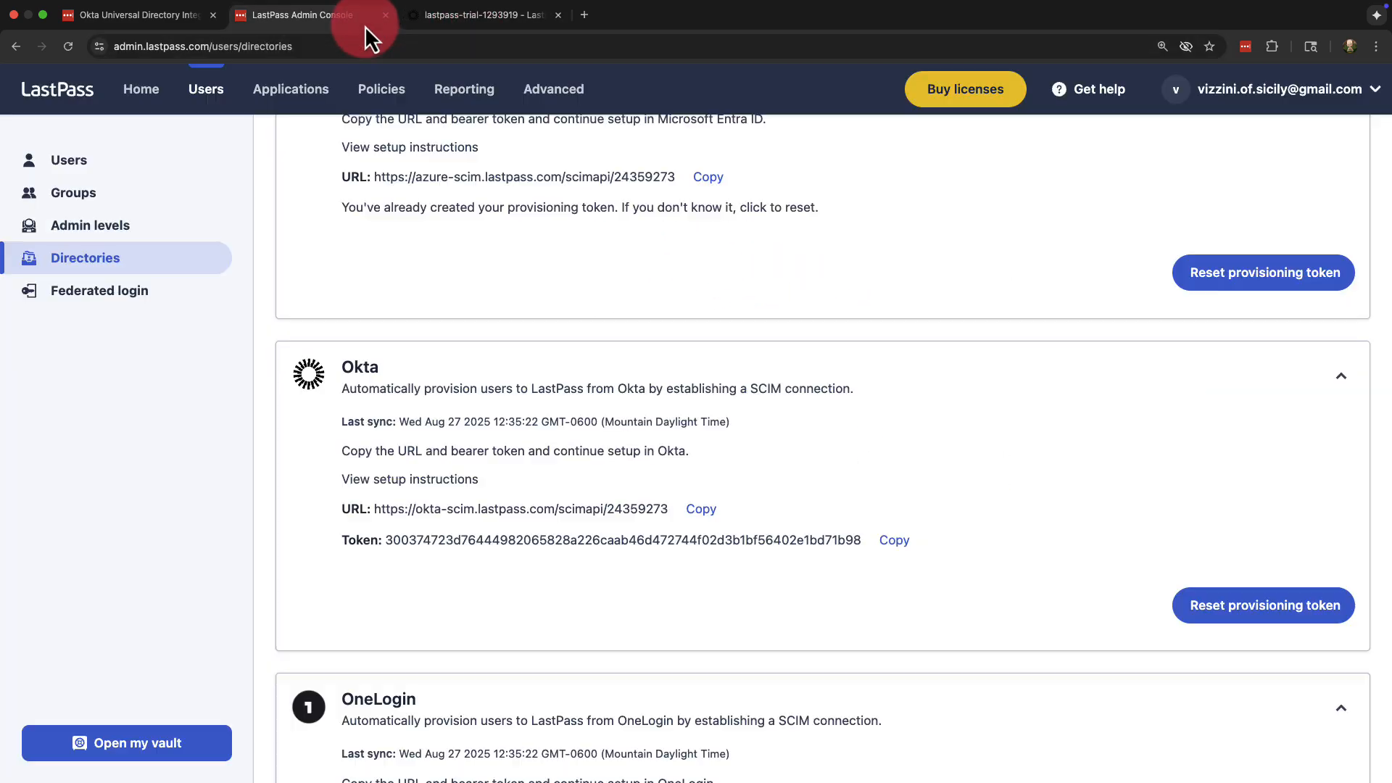
pyautogui.click(893, 549)
pyautogui.click(454, 20)
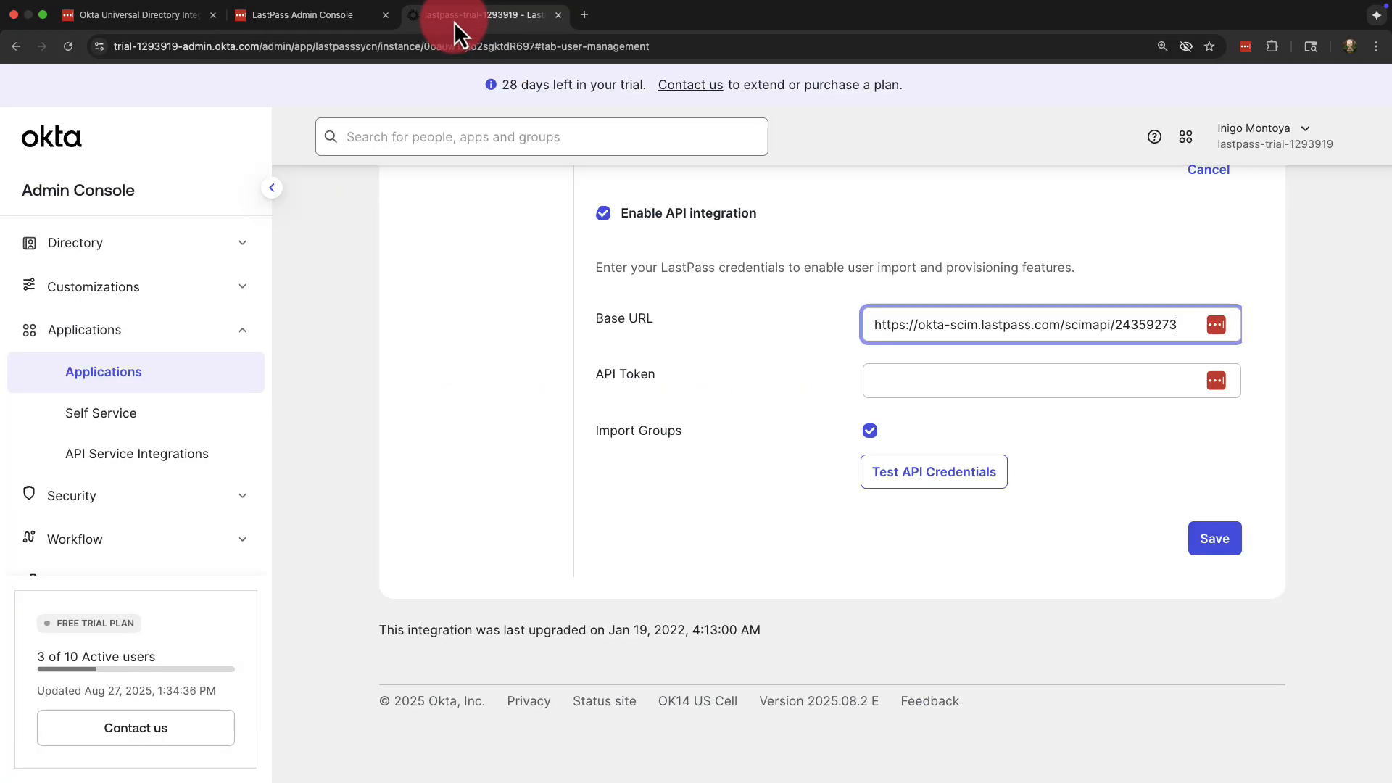
pyautogui.click(899, 390)
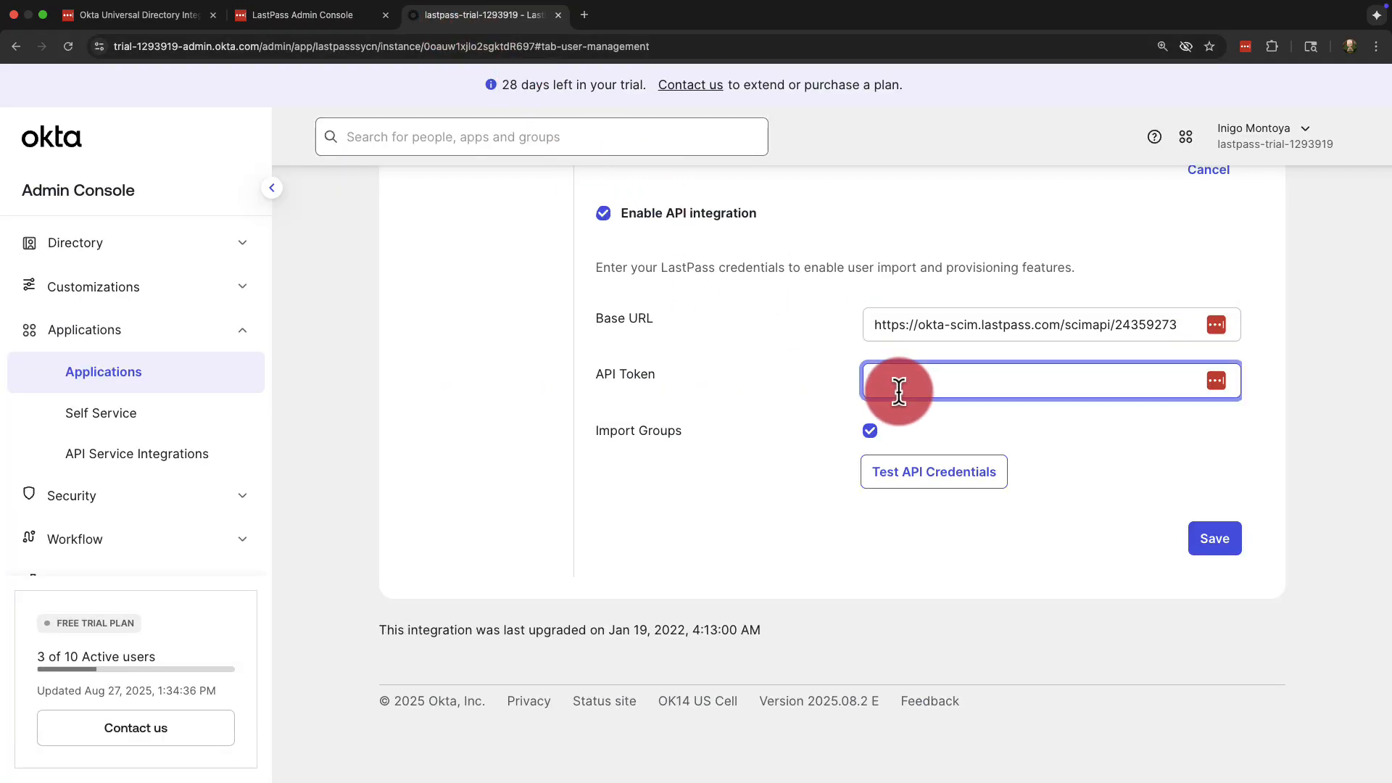
pyautogui.press('super+v')
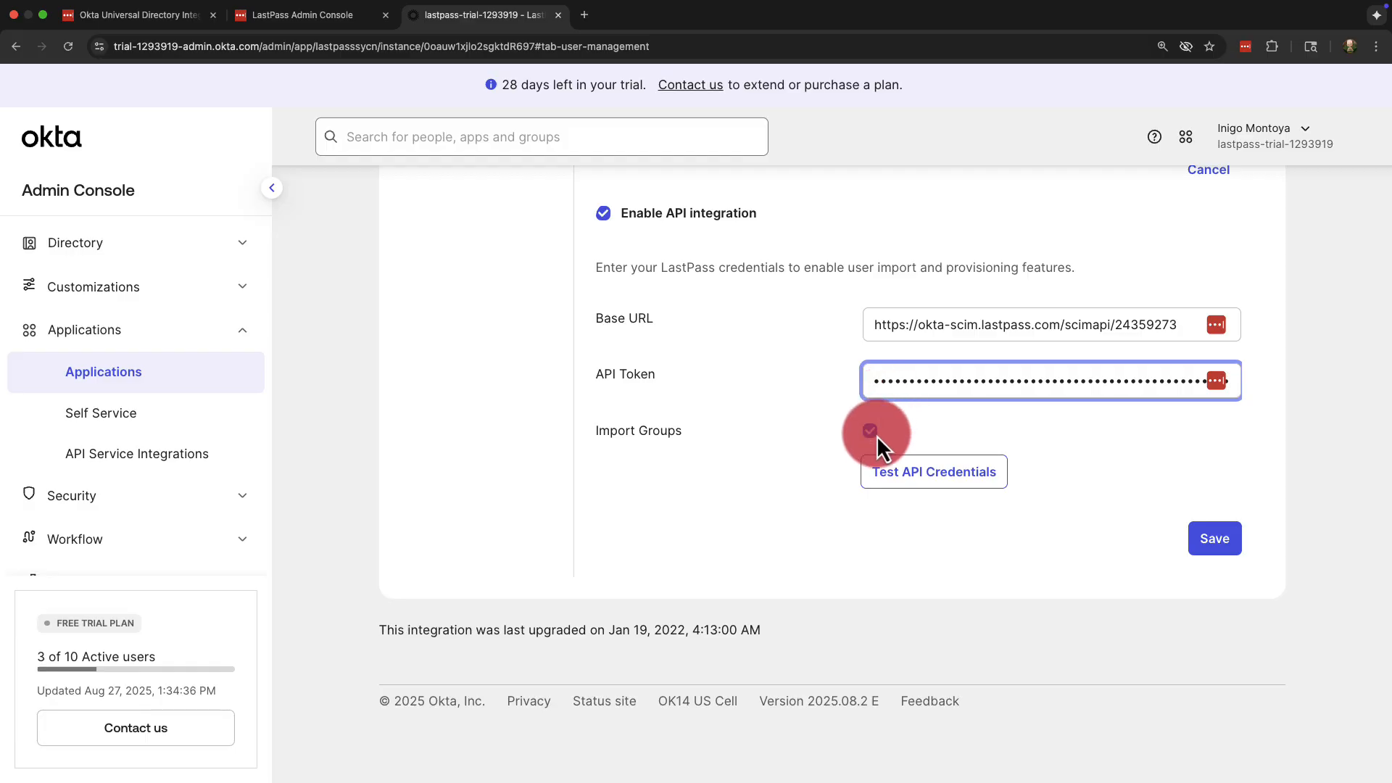
pyautogui.click(920, 466)
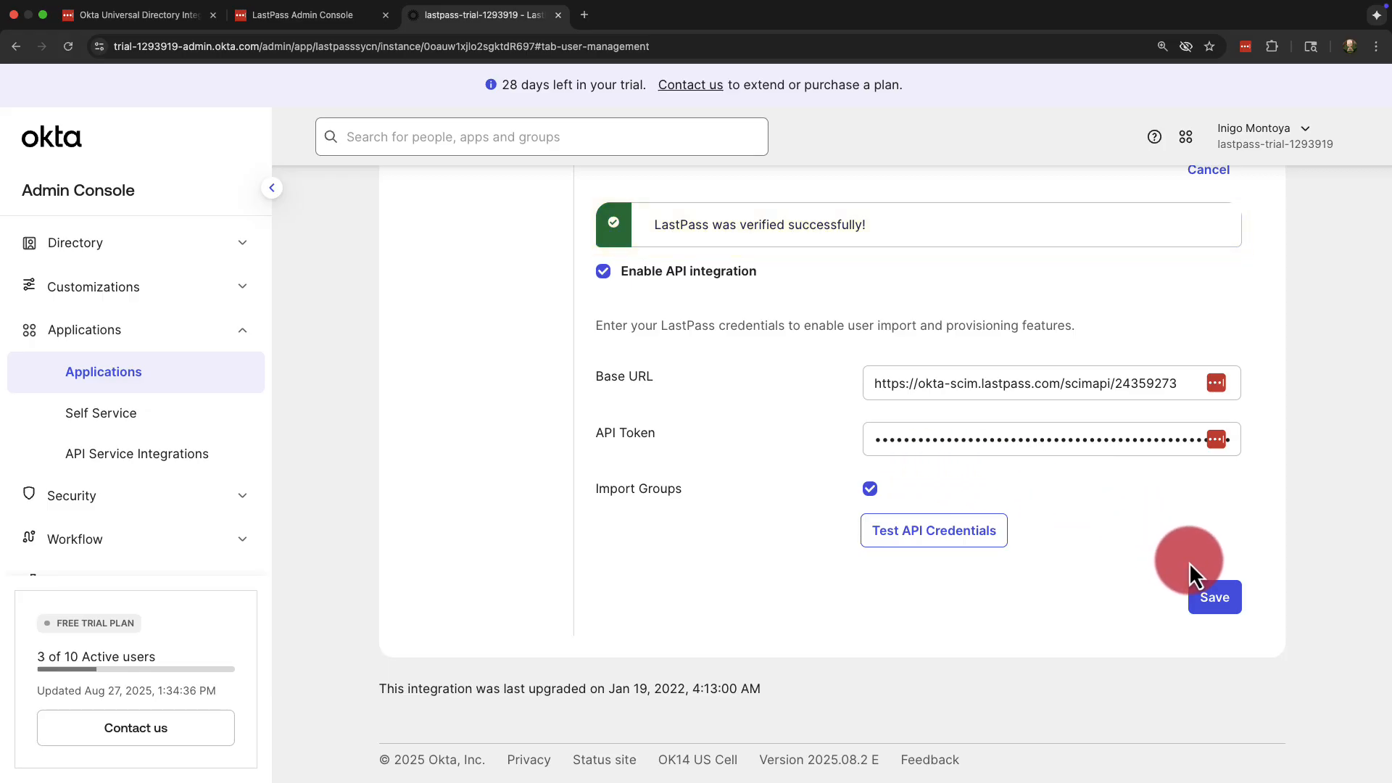
# - Save the API credentials, then enable Create Users, Update User Attributes and Deactivate Users
pyautogui.click(1203, 593)
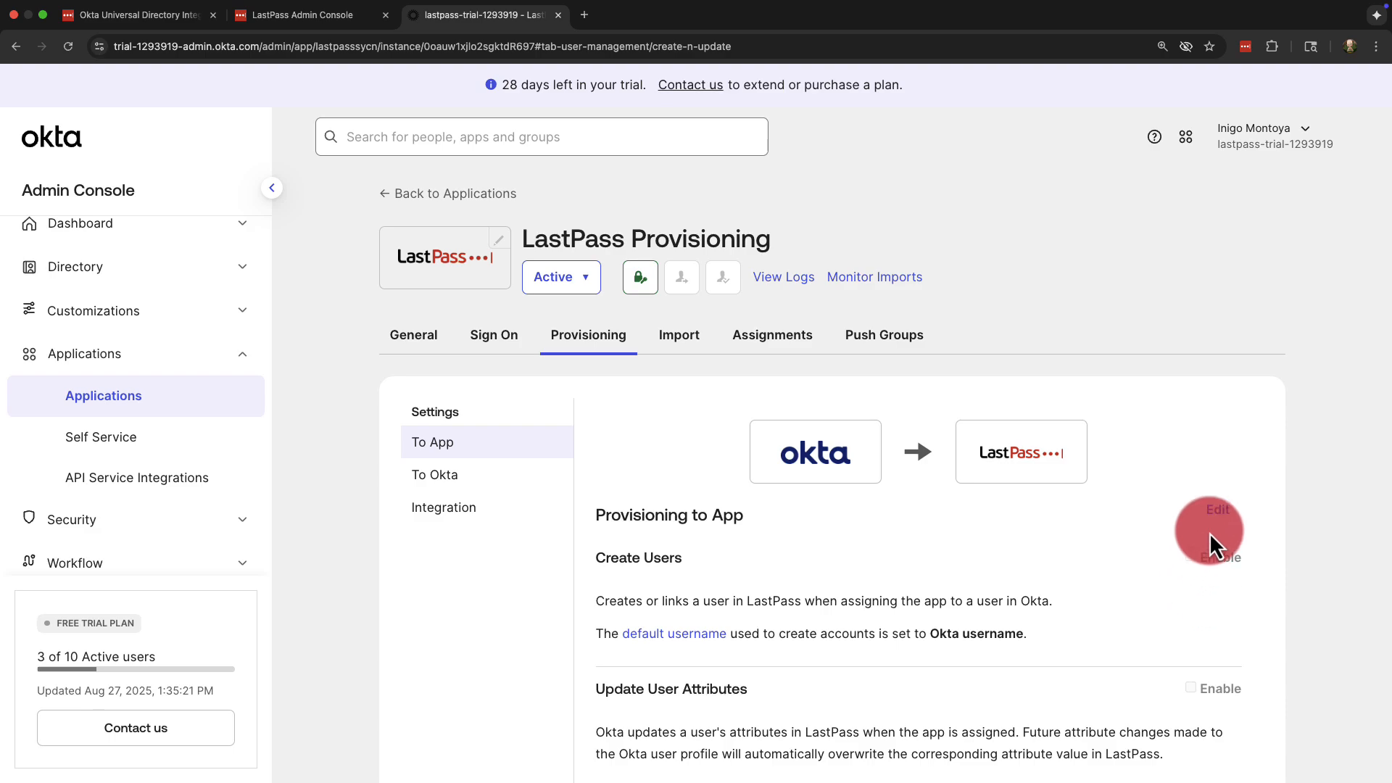
pyautogui.click(1224, 509)
pyautogui.scroll(-5, 1227, 507)
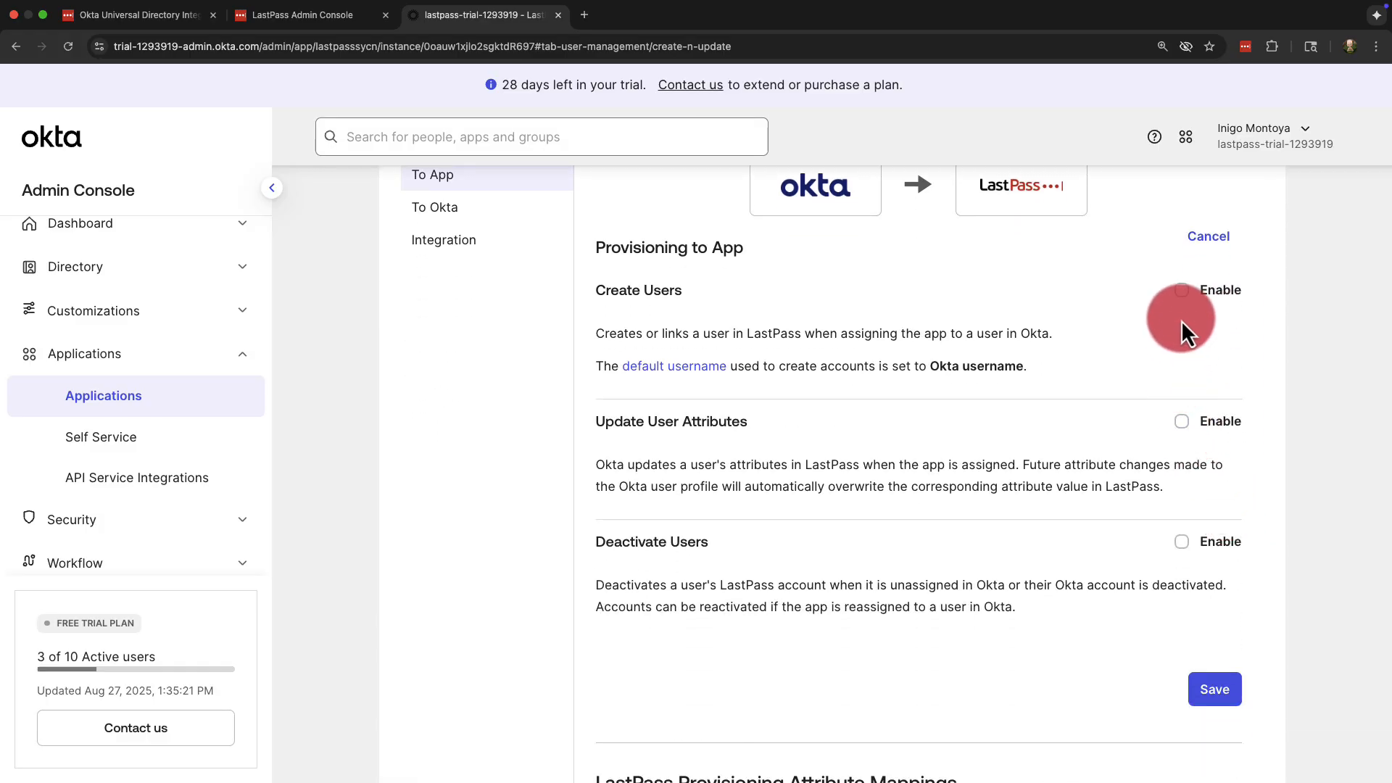
pyautogui.click(1183, 292)
pyautogui.click(1180, 426)
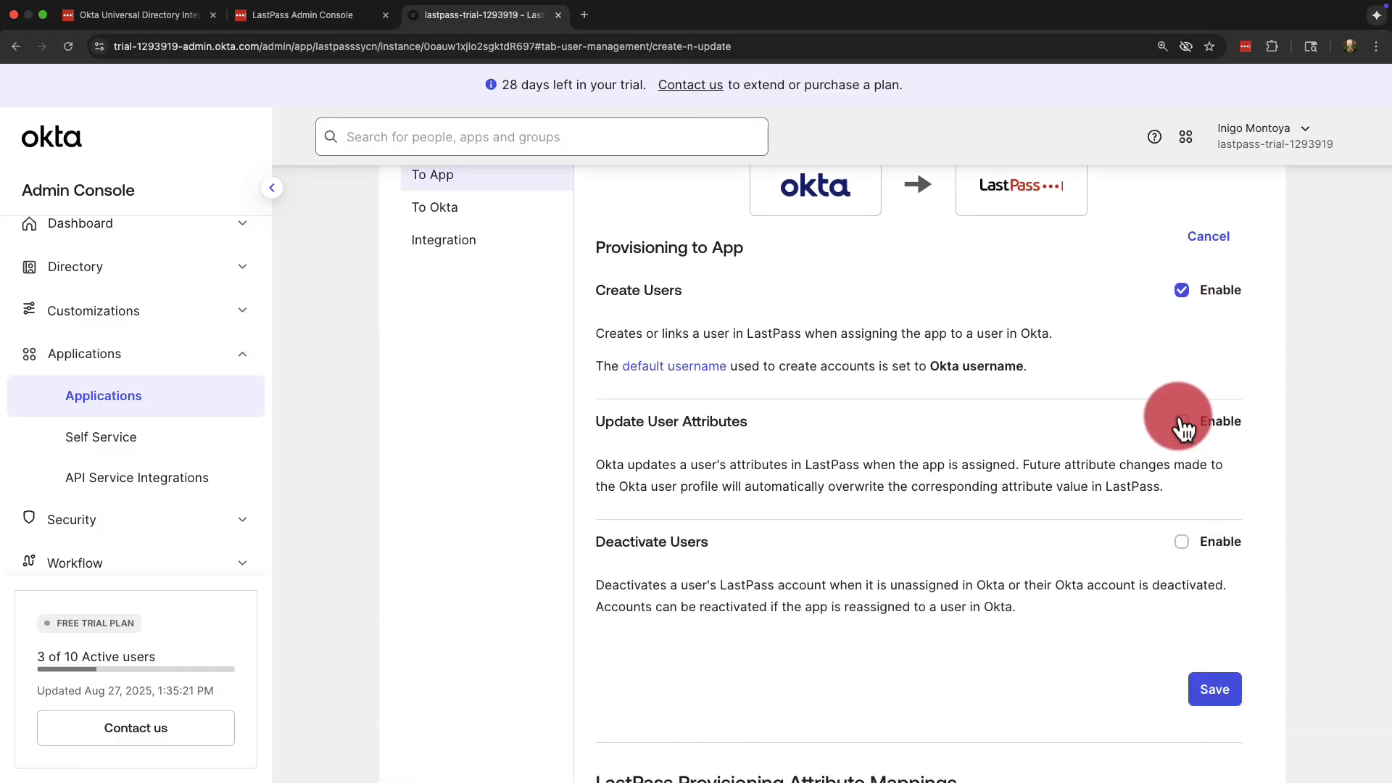
pyautogui.click(1181, 542)
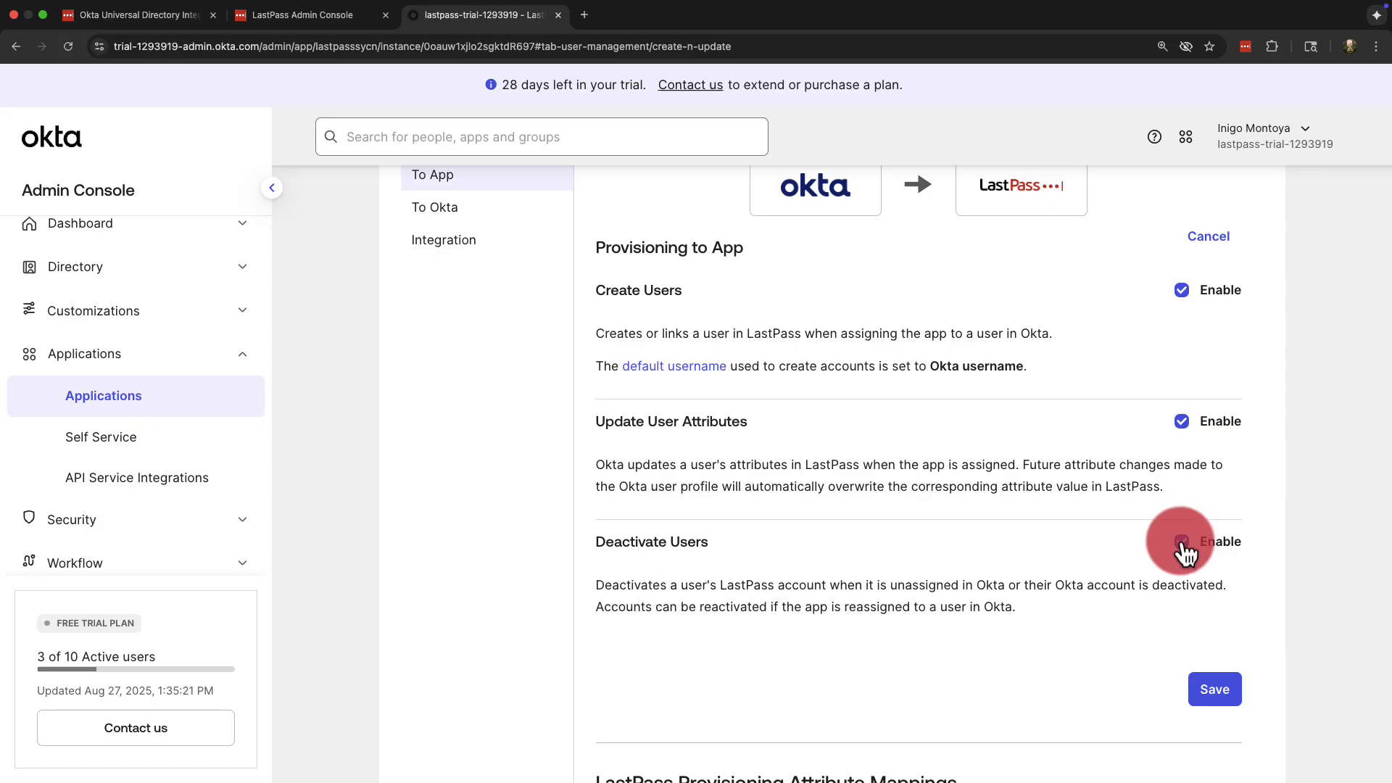
pyautogui.click(1206, 678)
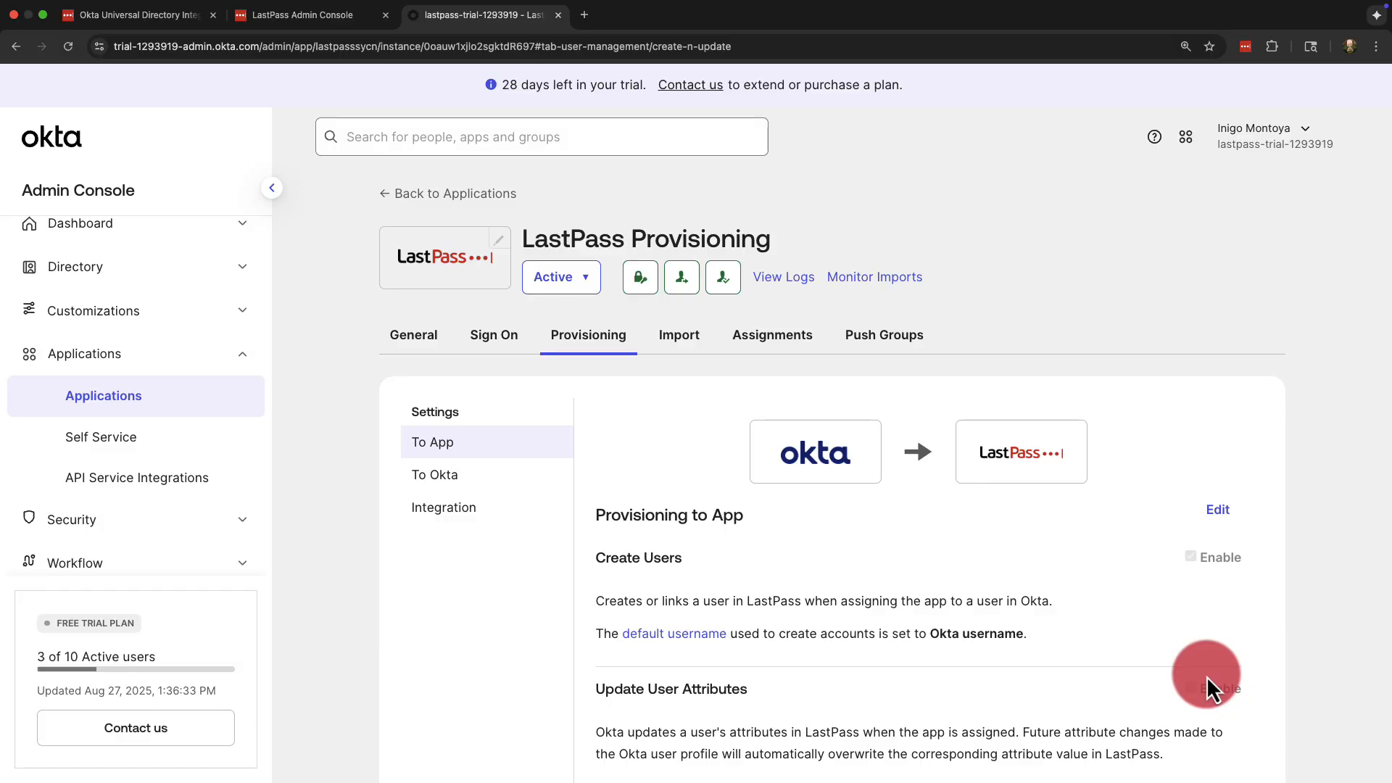
pyautogui.click(348, 25)
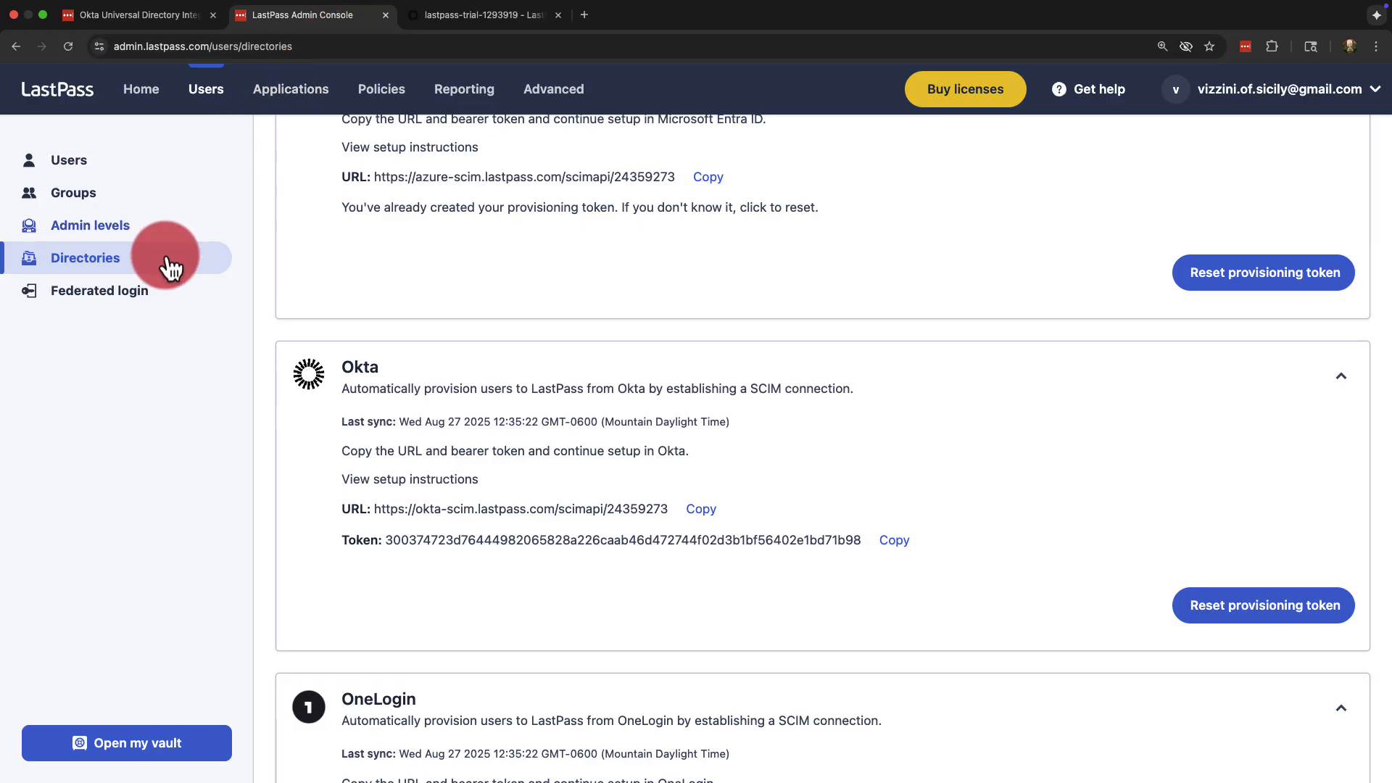
# - Copy the random company-wide key from LastPass's Okta federated login settings
pyautogui.click(156, 298)
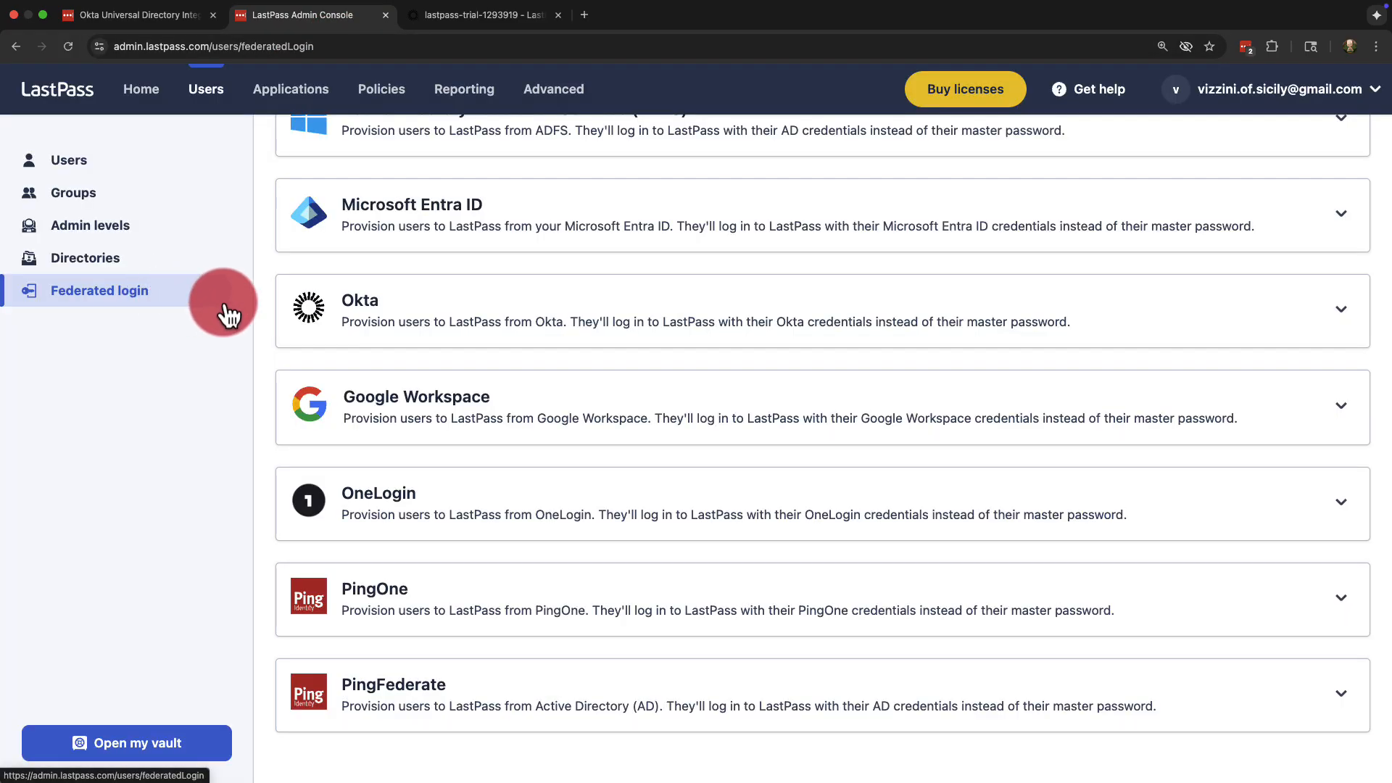
pyautogui.click(300, 307)
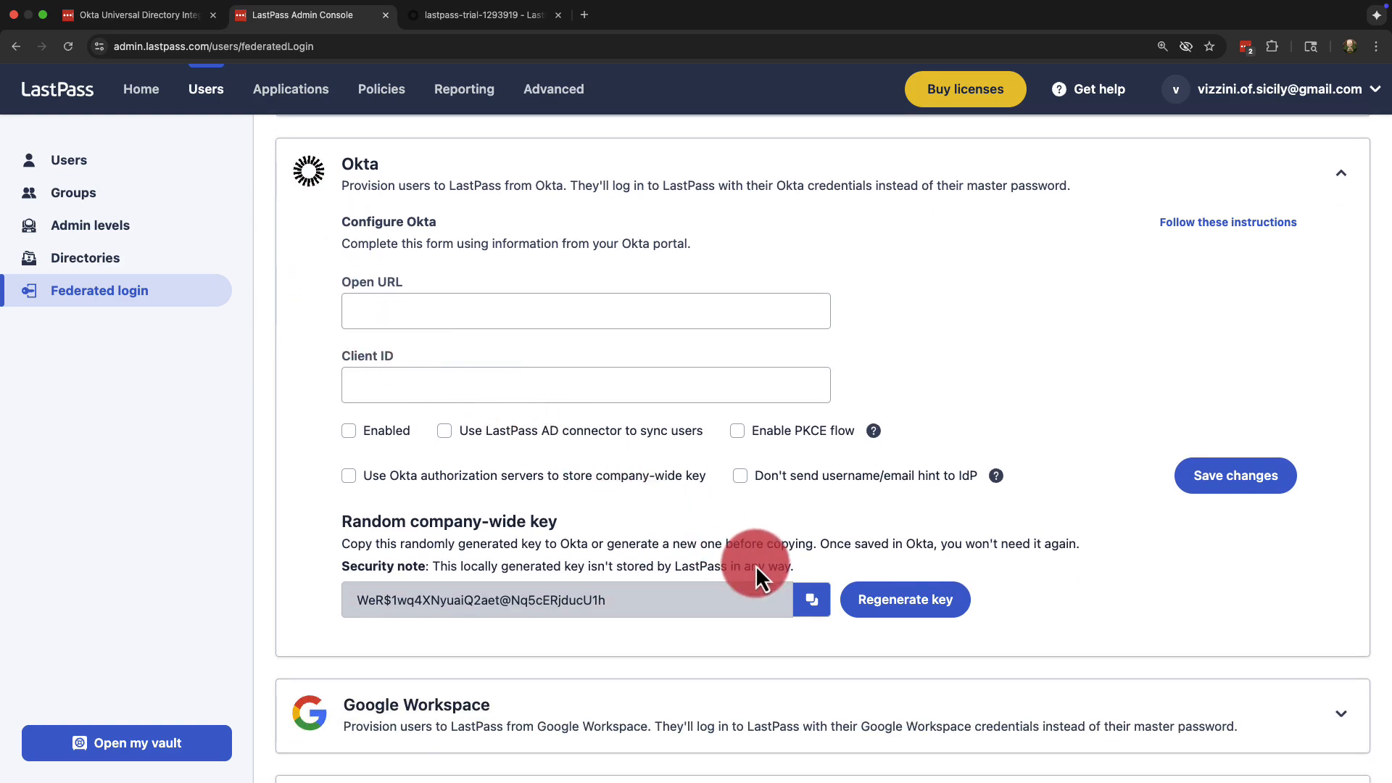
pyautogui.click(811, 600)
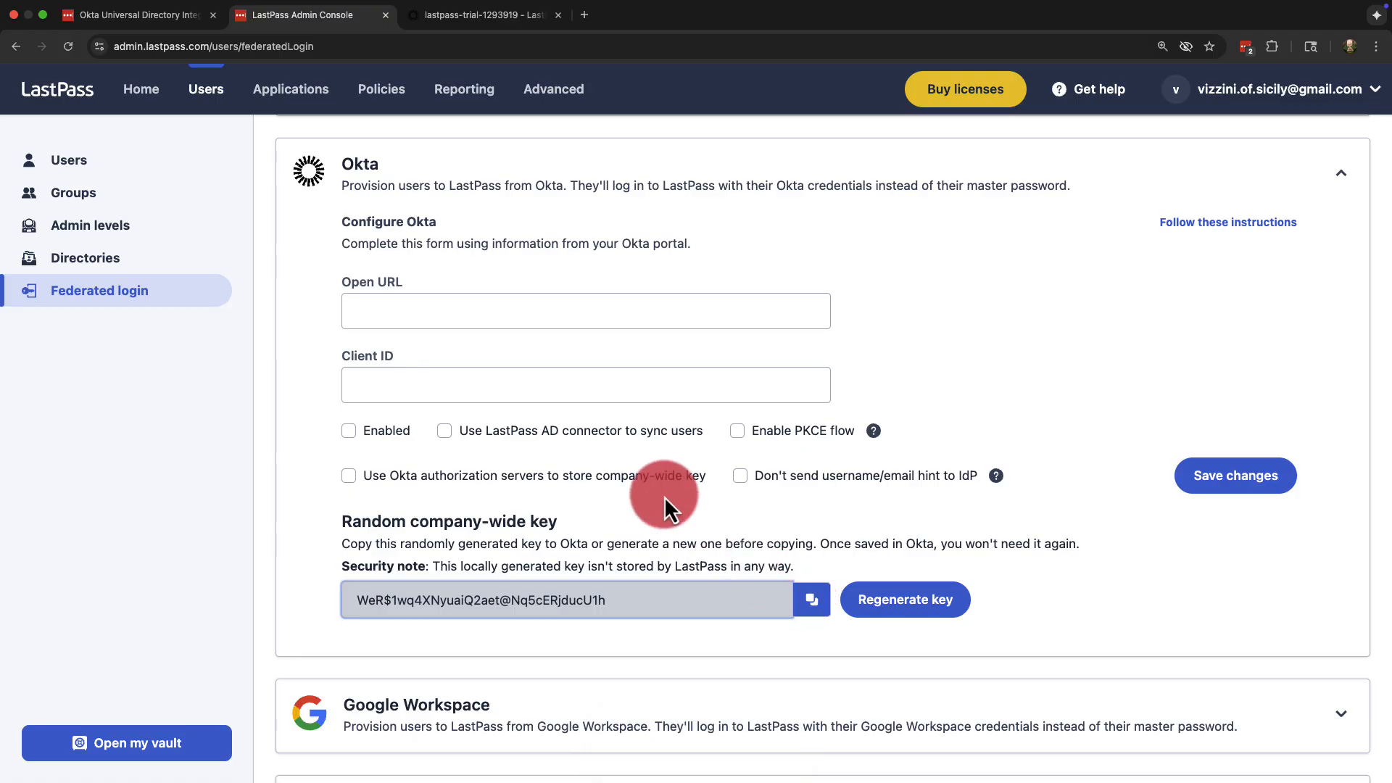
# - Create a new OIDC - OpenID Connect Single-Page Application integration in Okta
pyautogui.click(438, 22)
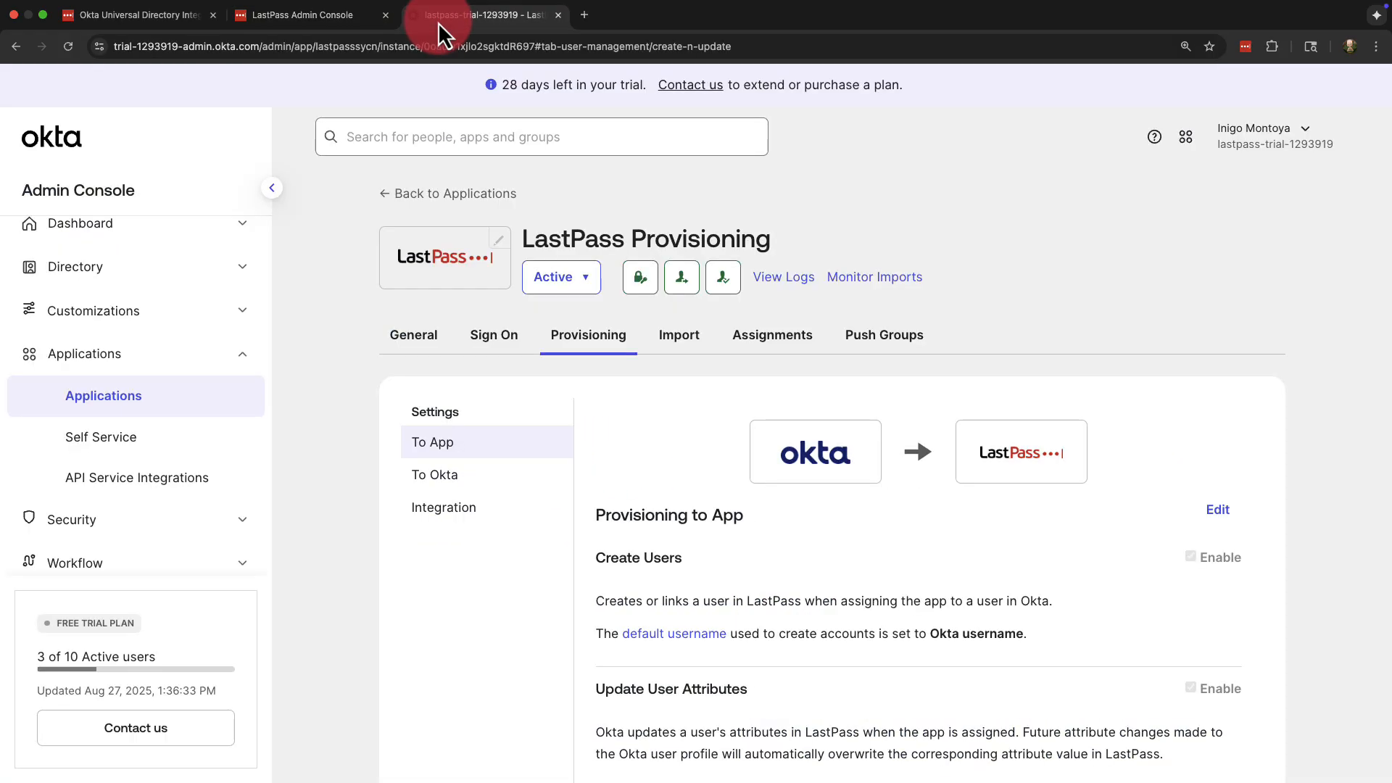
pyautogui.click(445, 194)
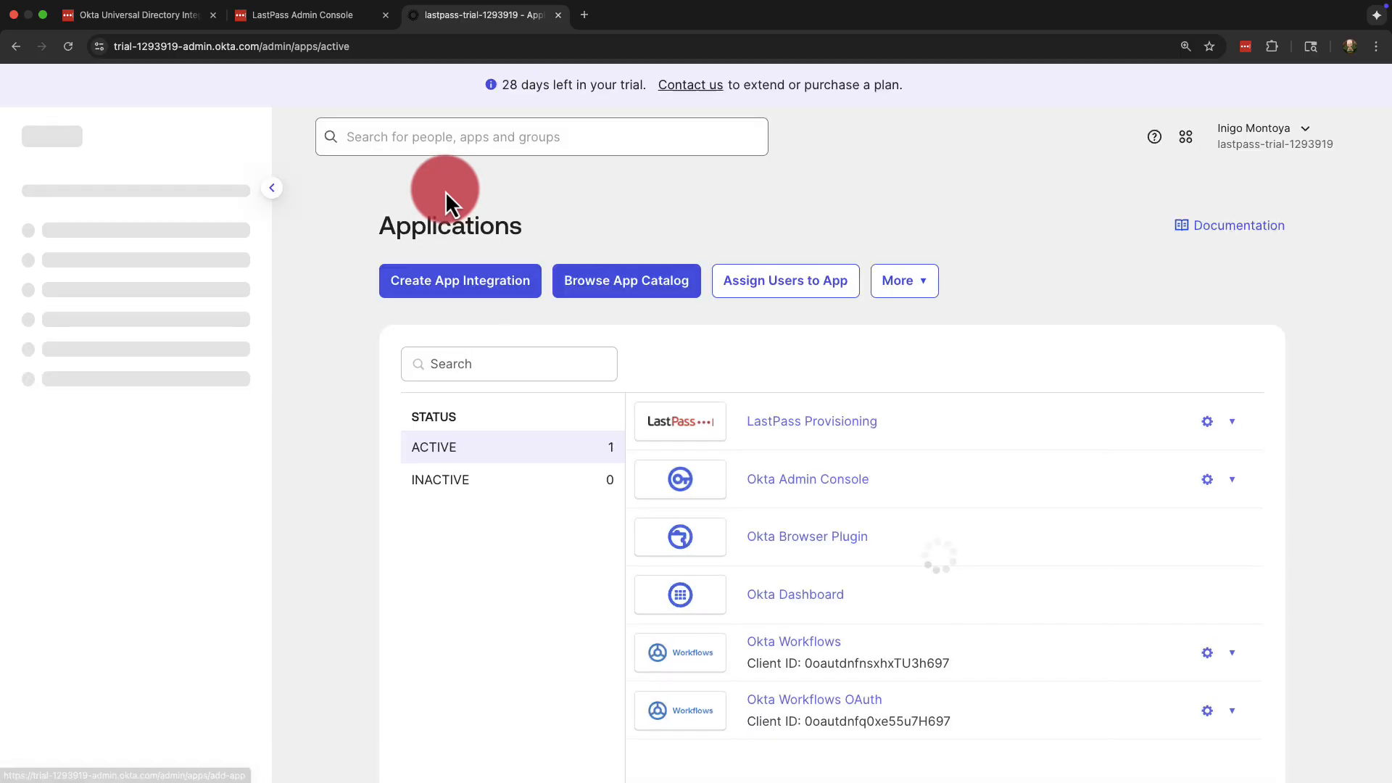
pyautogui.click(434, 279)
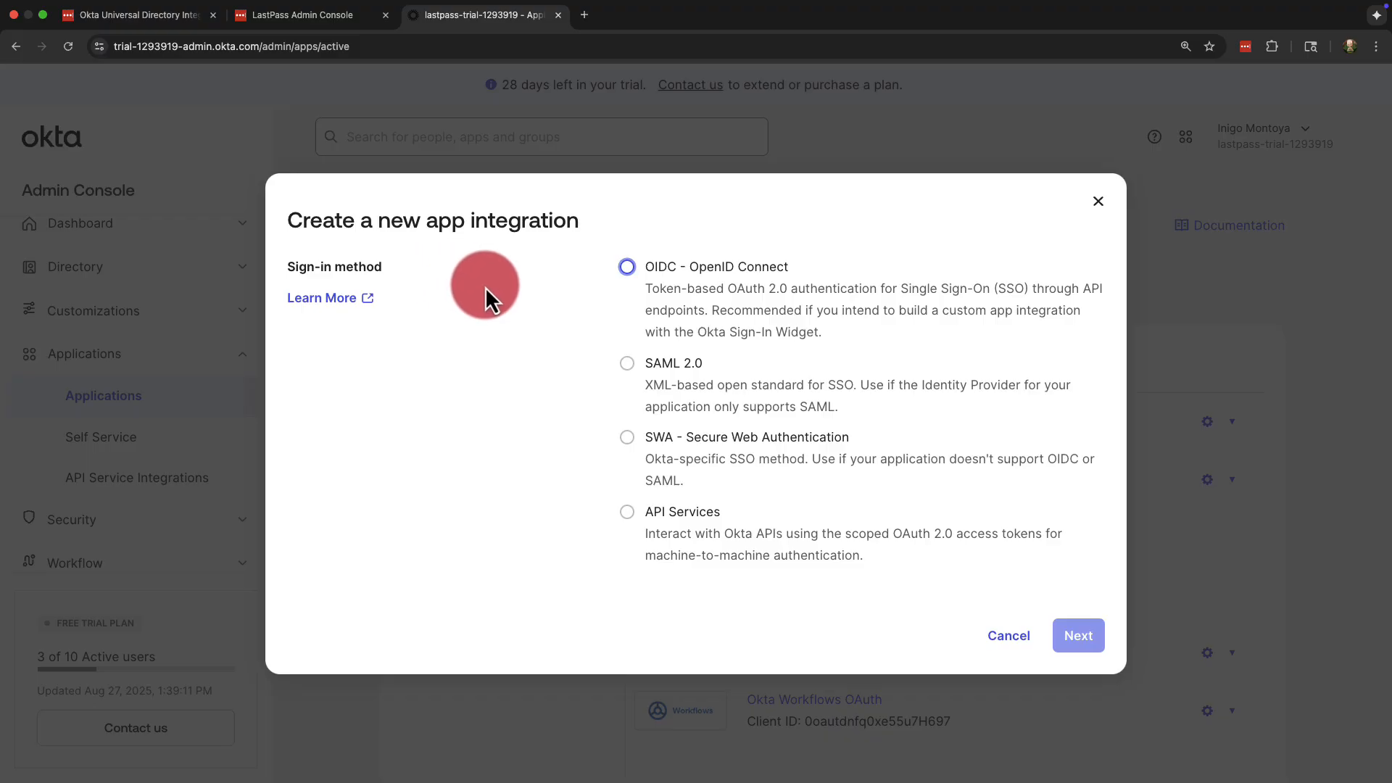
pyautogui.click(633, 271)
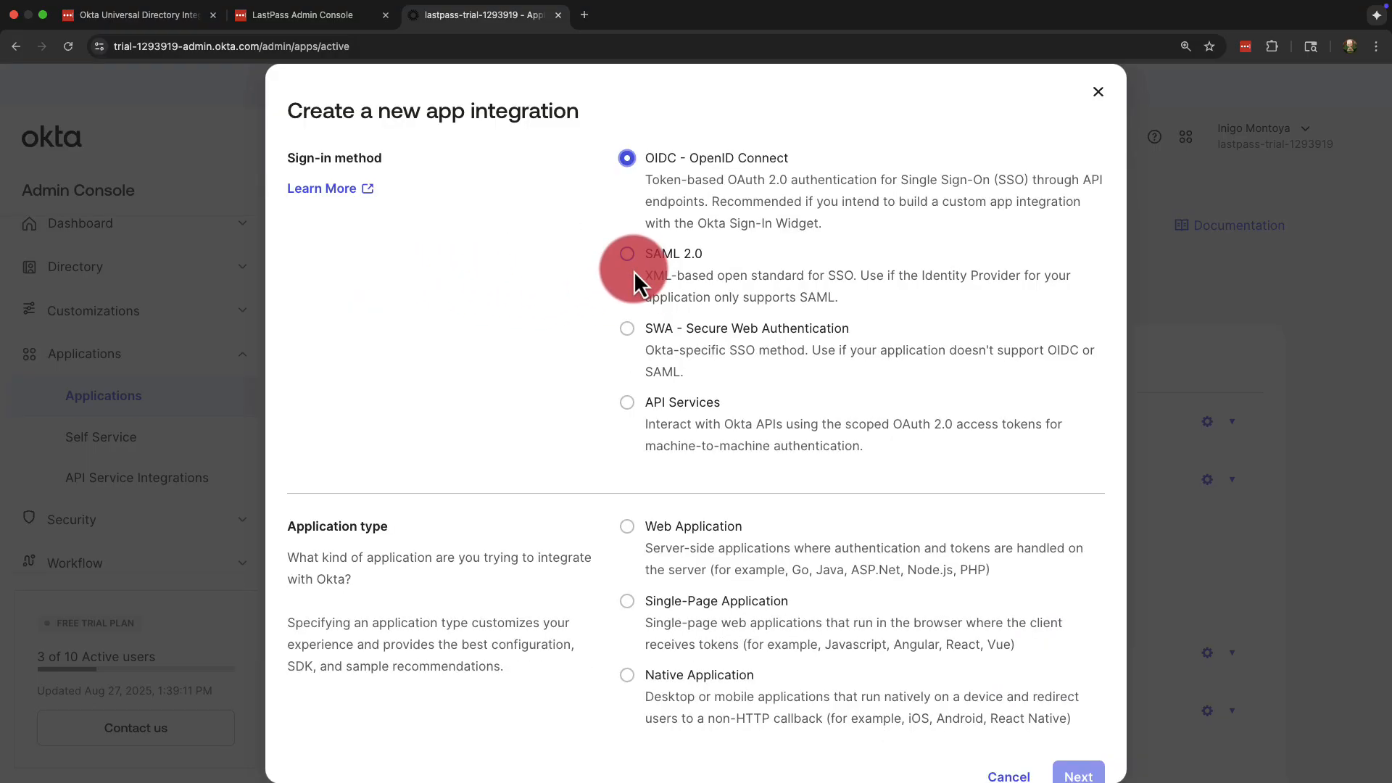
pyautogui.click(626, 601)
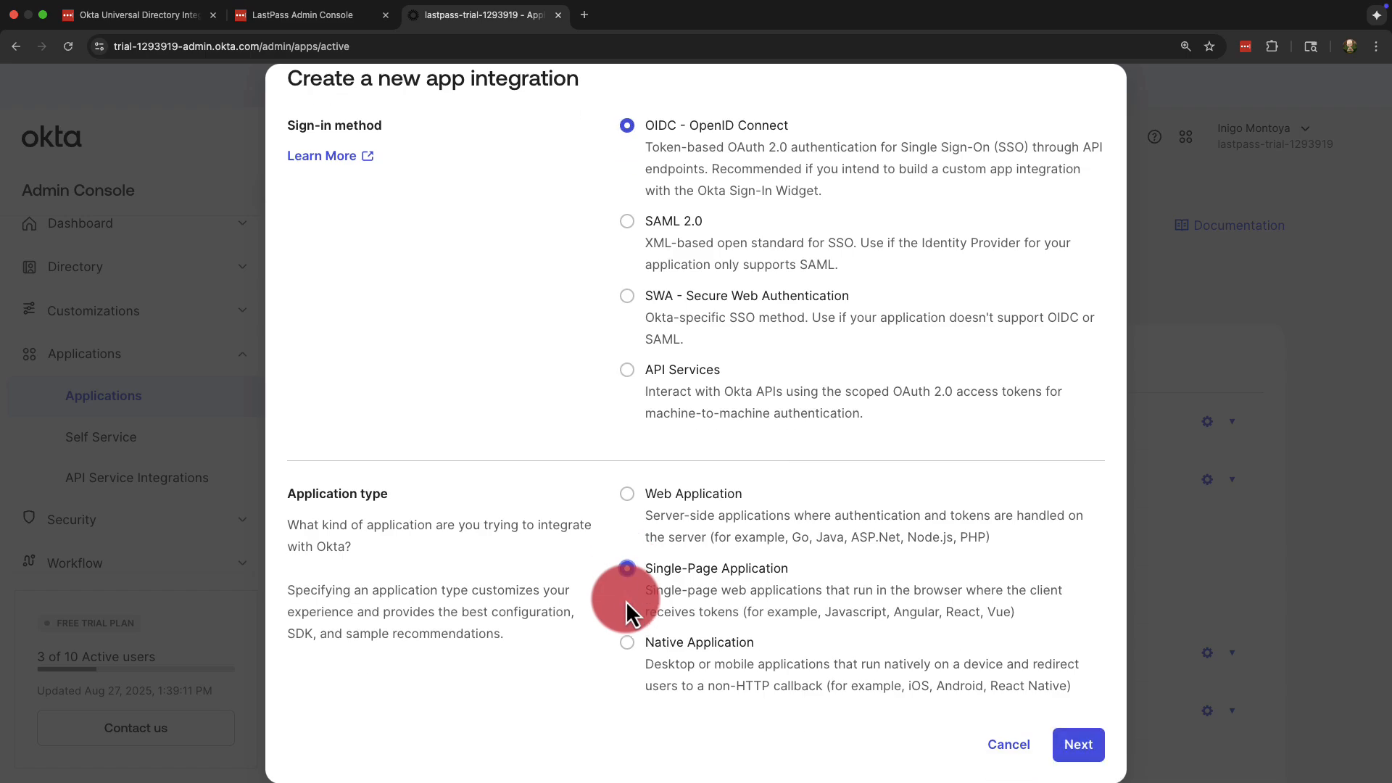
pyautogui.click(1081, 735)
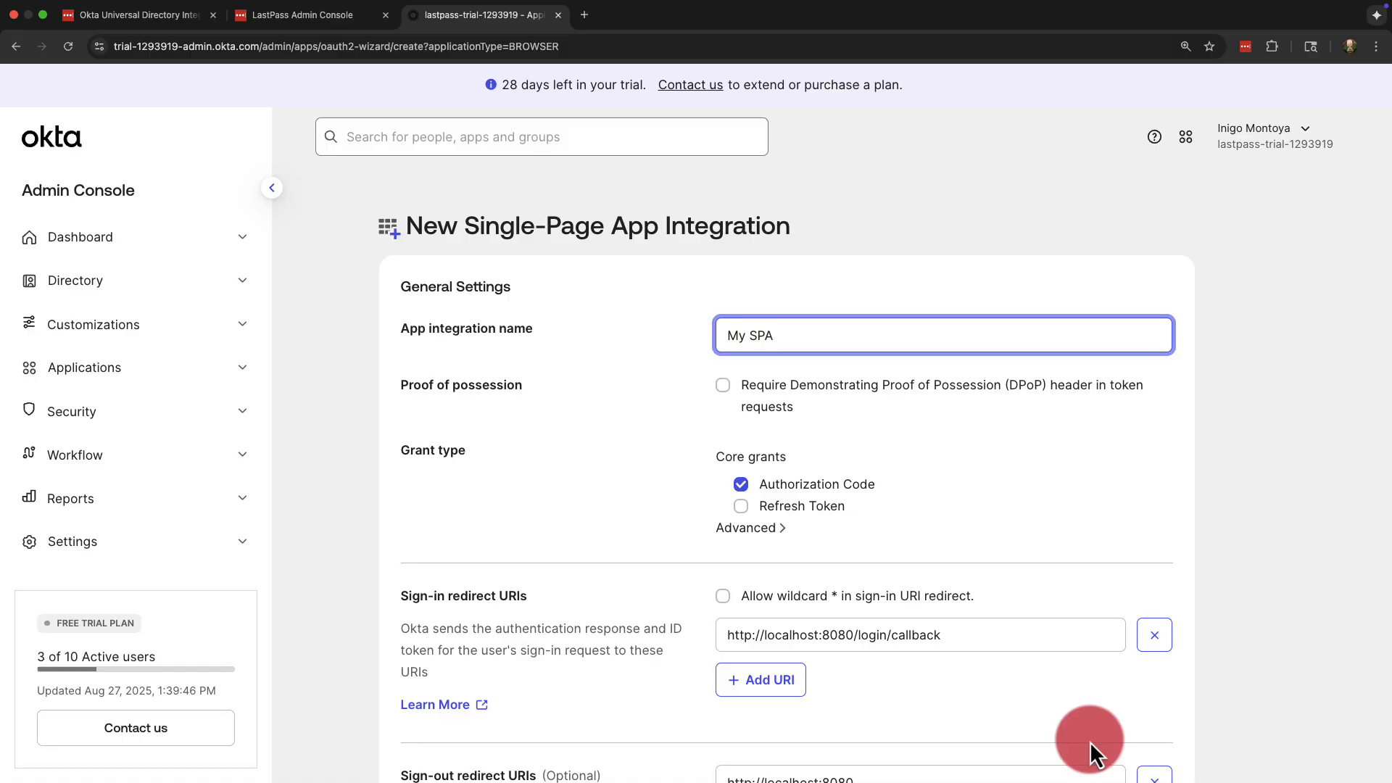
# - Rename the new app from 'My SPA' to 'LastPass Okta Login'
pyautogui.press('super+a')
pyautogui.write('LastPass Okta Login')
pyautogui.scroll(-5, 1089, 746)
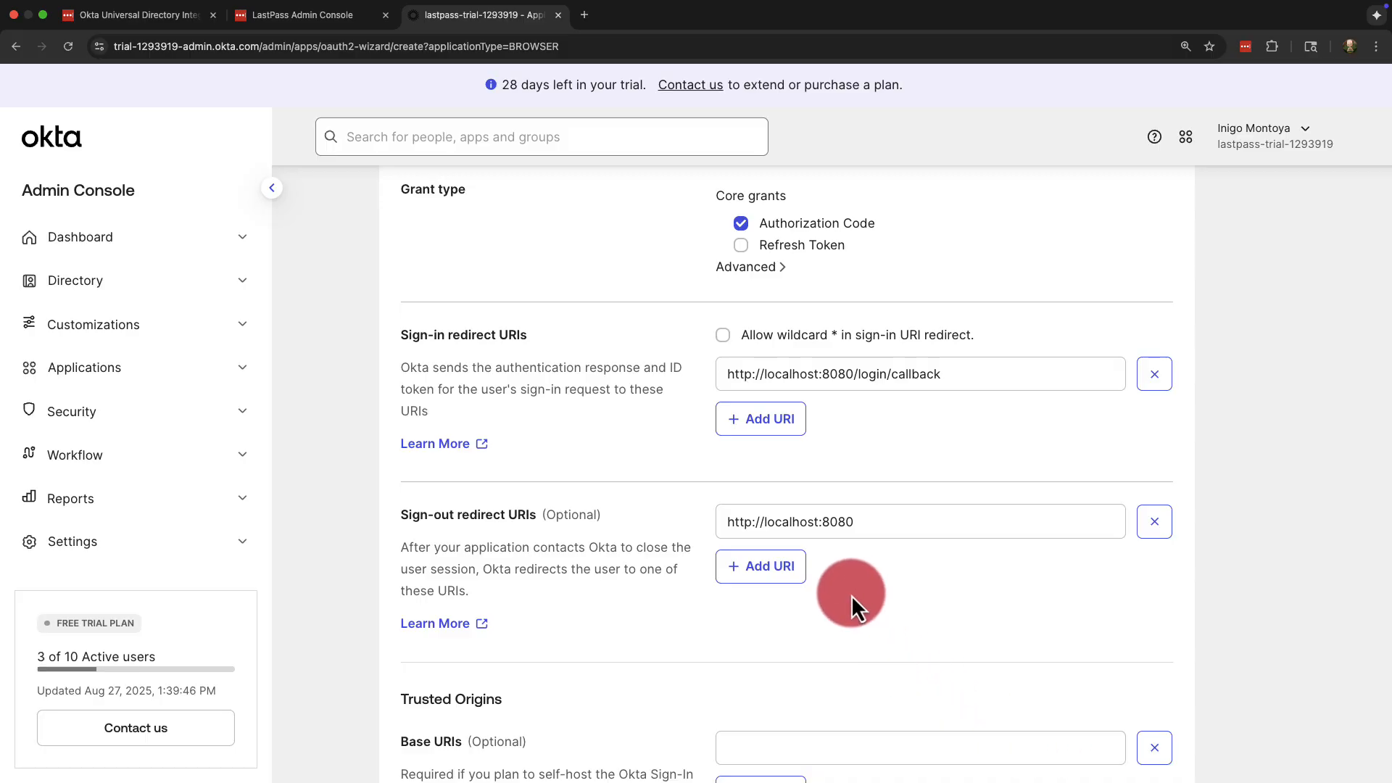
# - Add the LastPass sign-in redirect URI fields and save the app
pyautogui.click(785, 428)
pyautogui.click(783, 467)
pyautogui.click(782, 505)
pyautogui.click(778, 553)
pyautogui.click(772, 599)
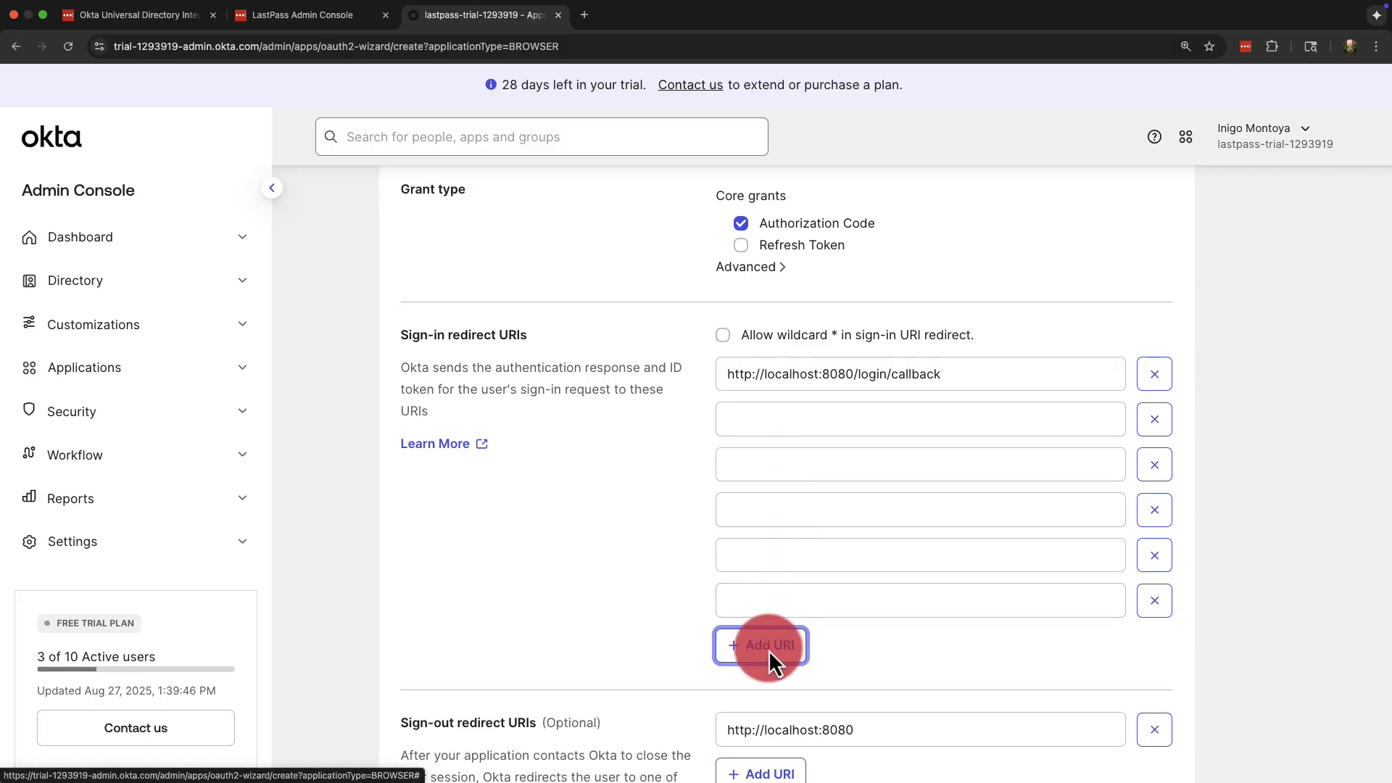
pyautogui.click(768, 647)
pyautogui.click(767, 689)
pyautogui.click(764, 724)
pyautogui.scroll(-2, 766, 710)
pyautogui.click(769, 697)
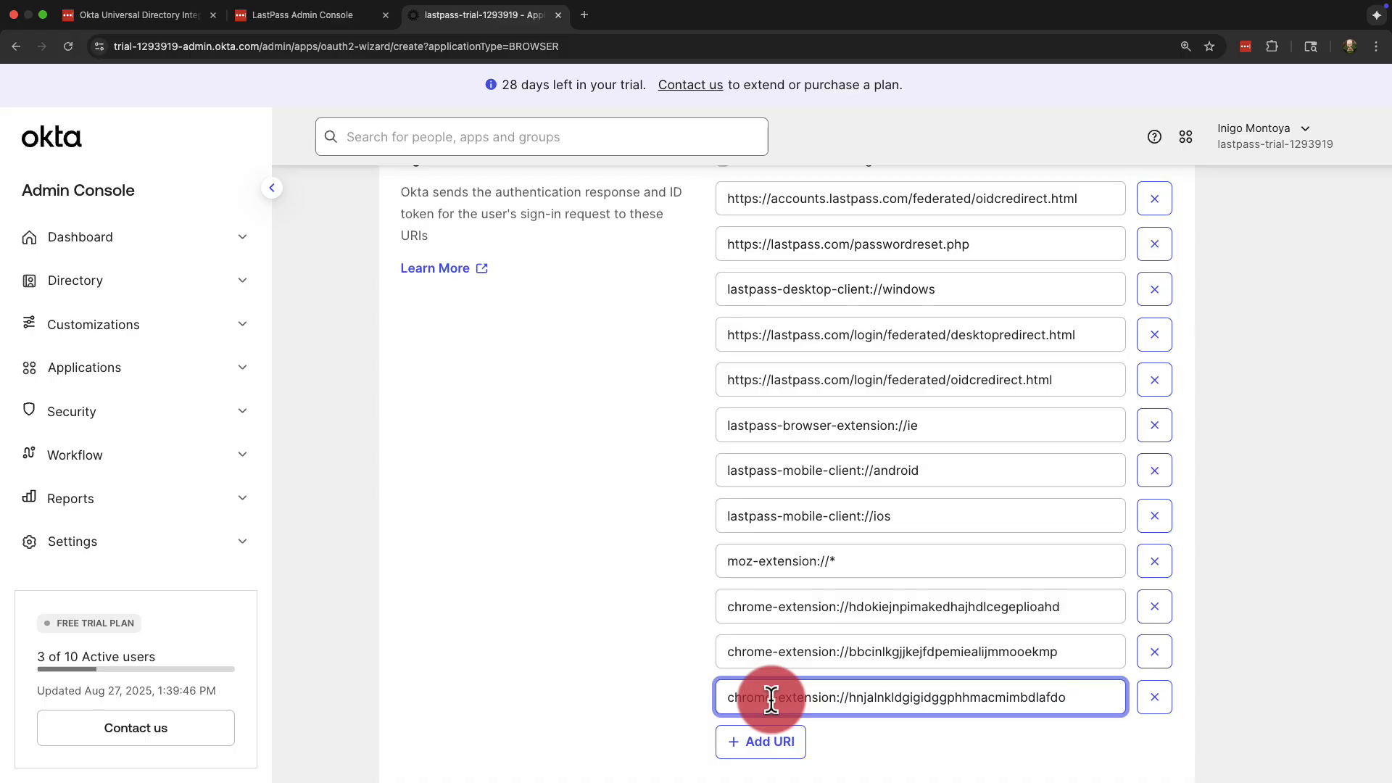
pyautogui.scroll(-10, 771, 702)
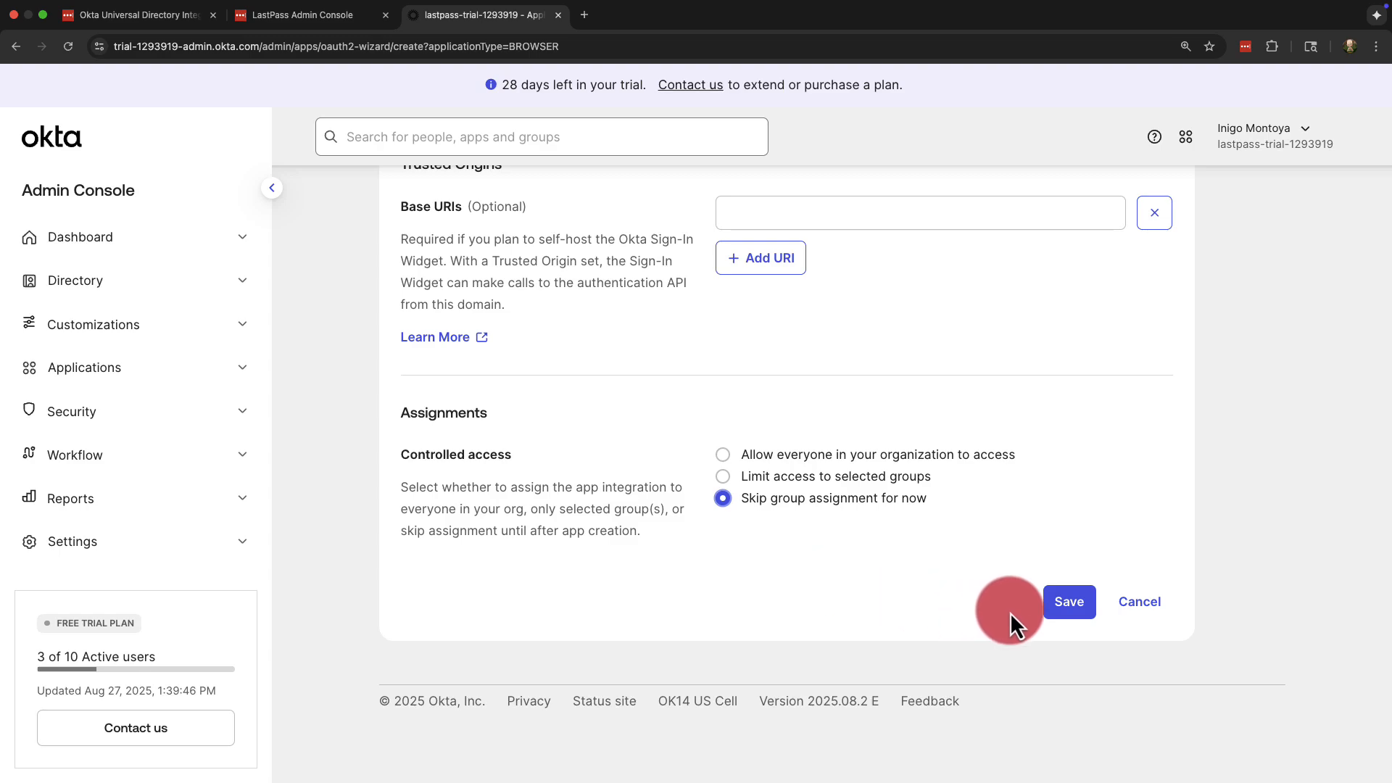
pyautogui.click(1066, 611)
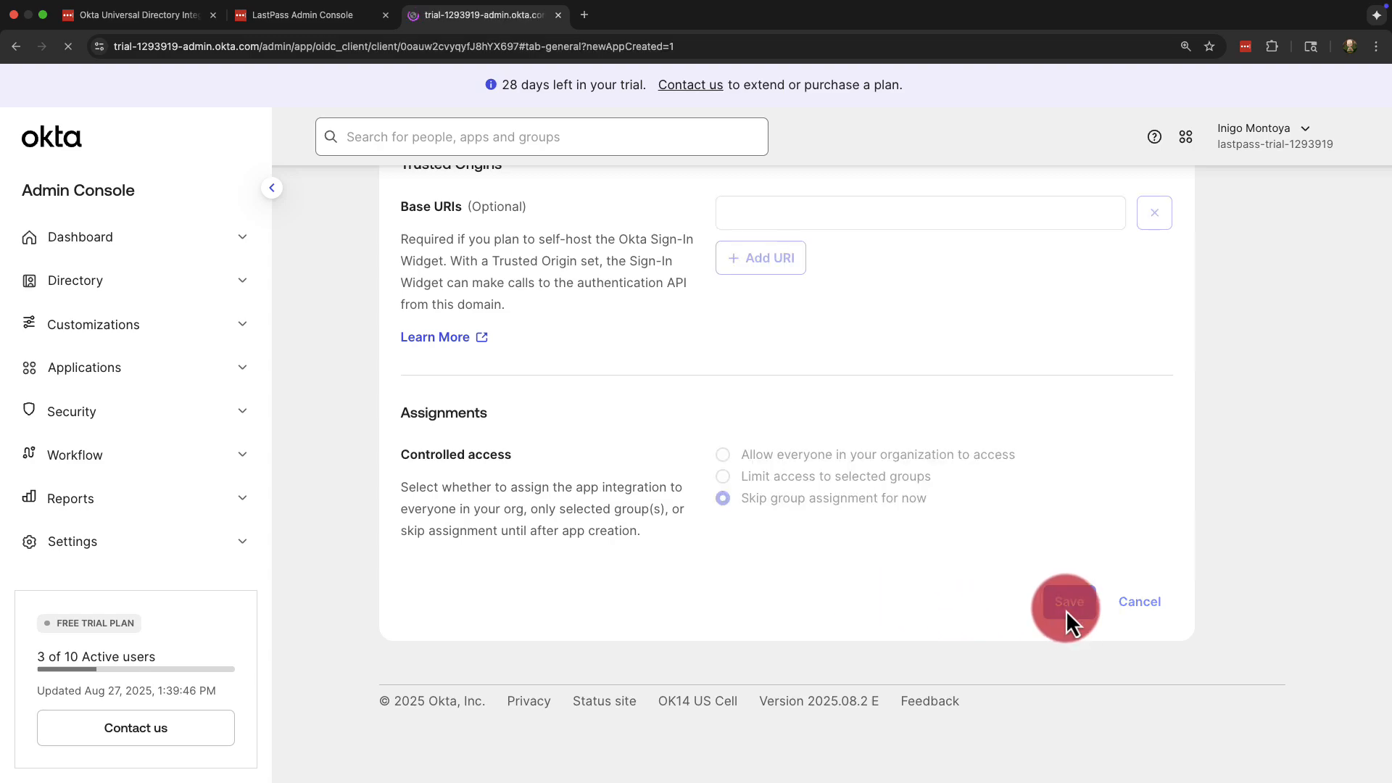
# - Open Directory > Profile Editor to list user profiles, including LastPass Okta Login User
pyautogui.scroll(-5, 1066, 610)
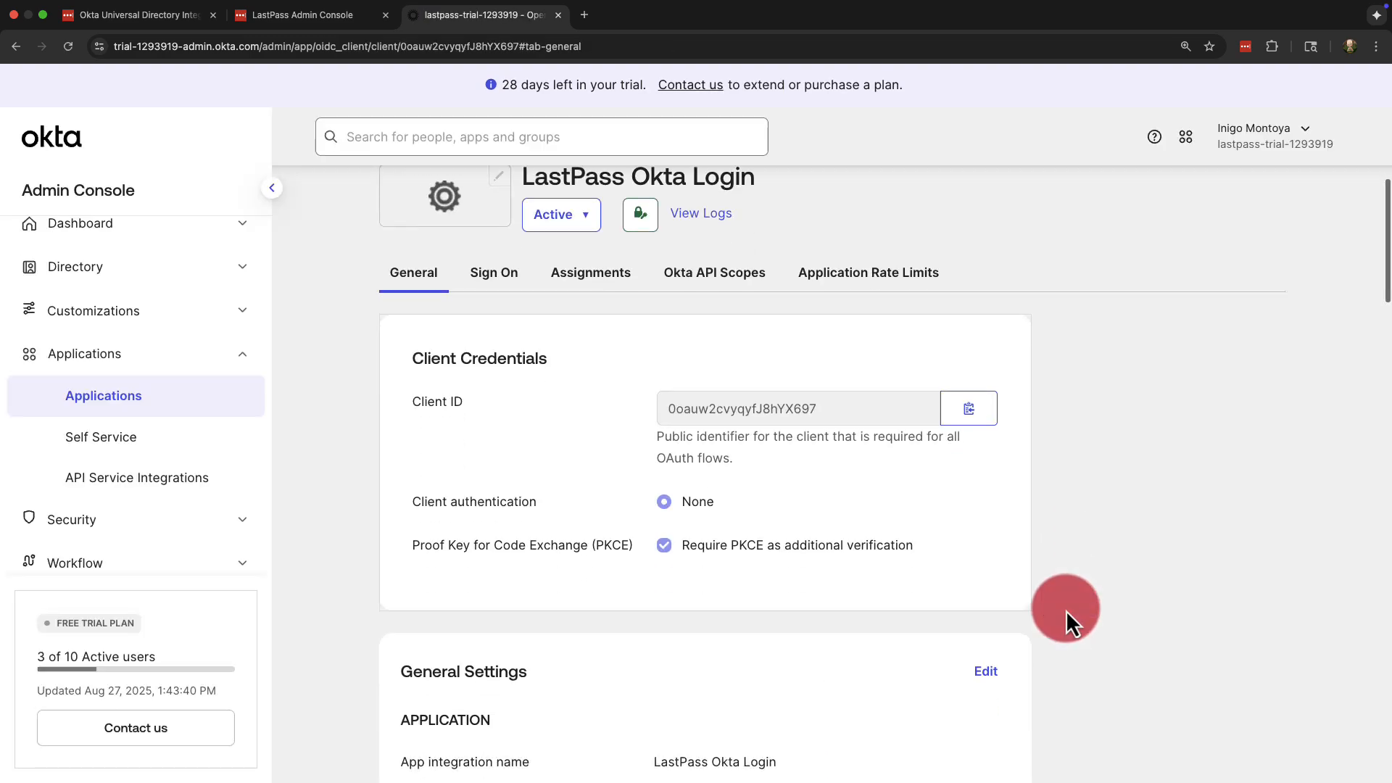
pyautogui.scroll(-5, 1065, 611)
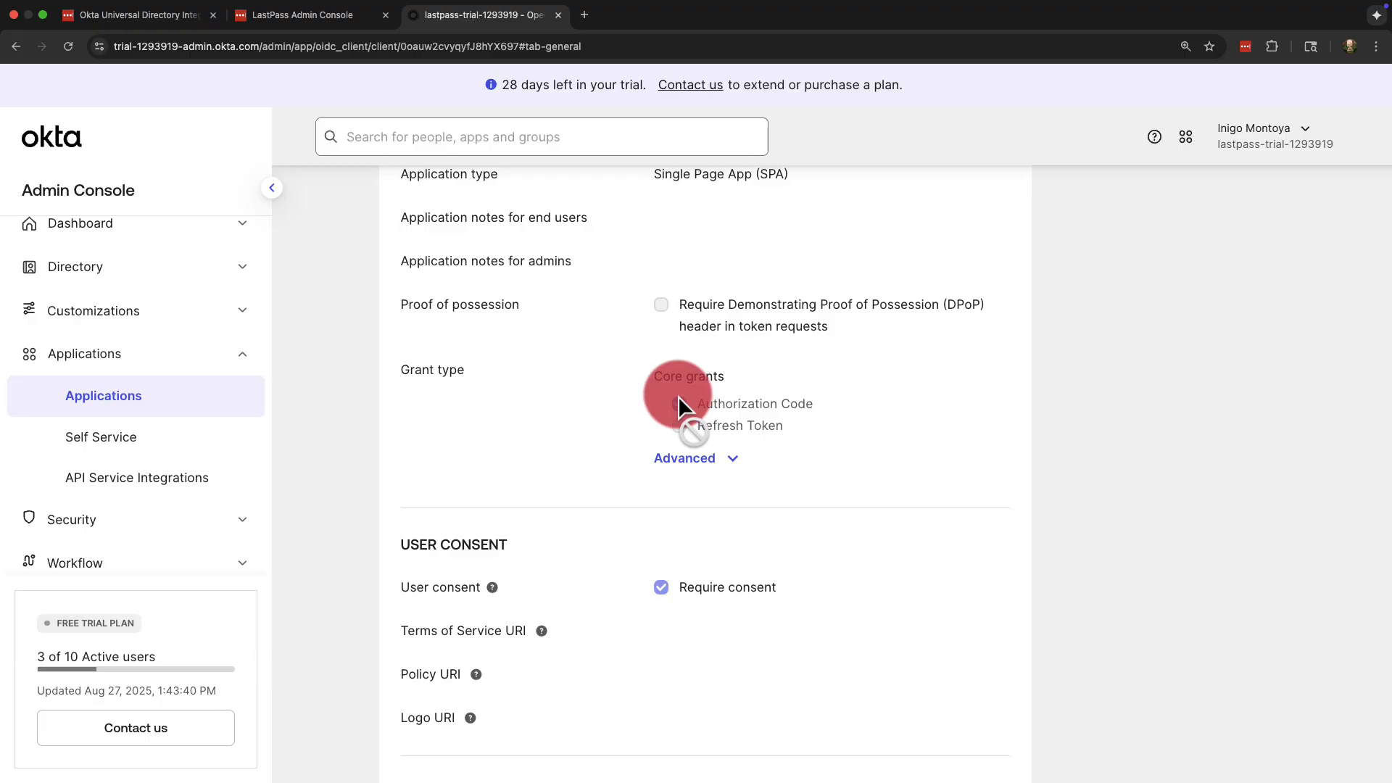
pyautogui.scroll(10, 677, 396)
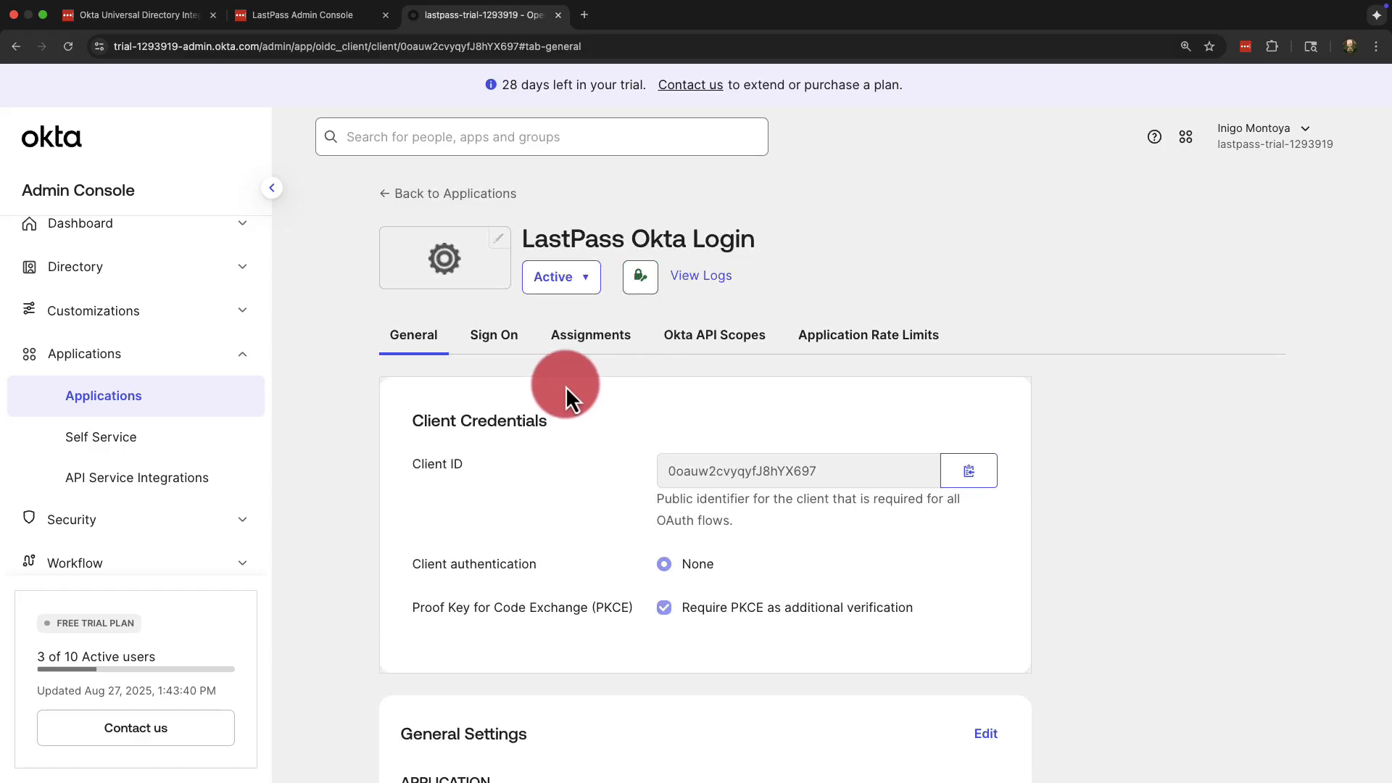
pyautogui.click(246, 271)
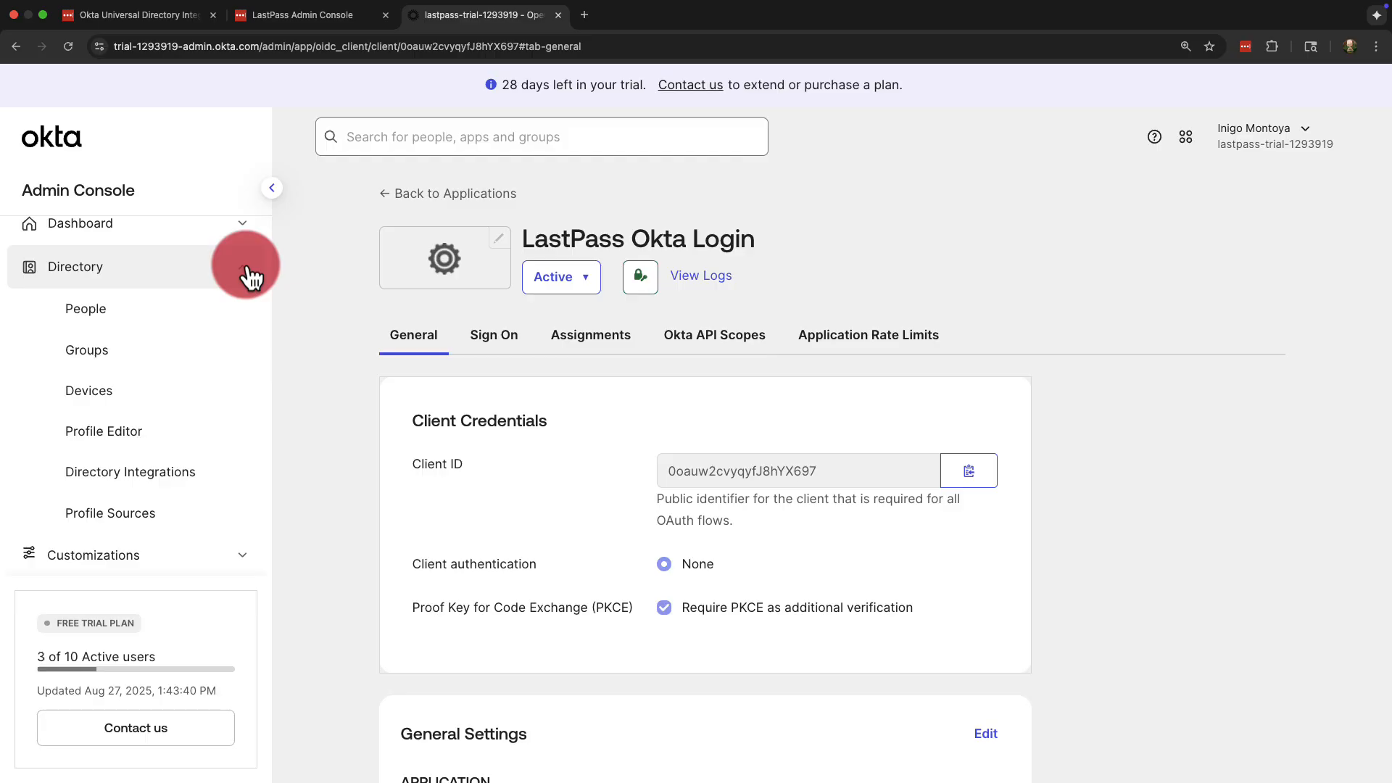
pyautogui.click(190, 432)
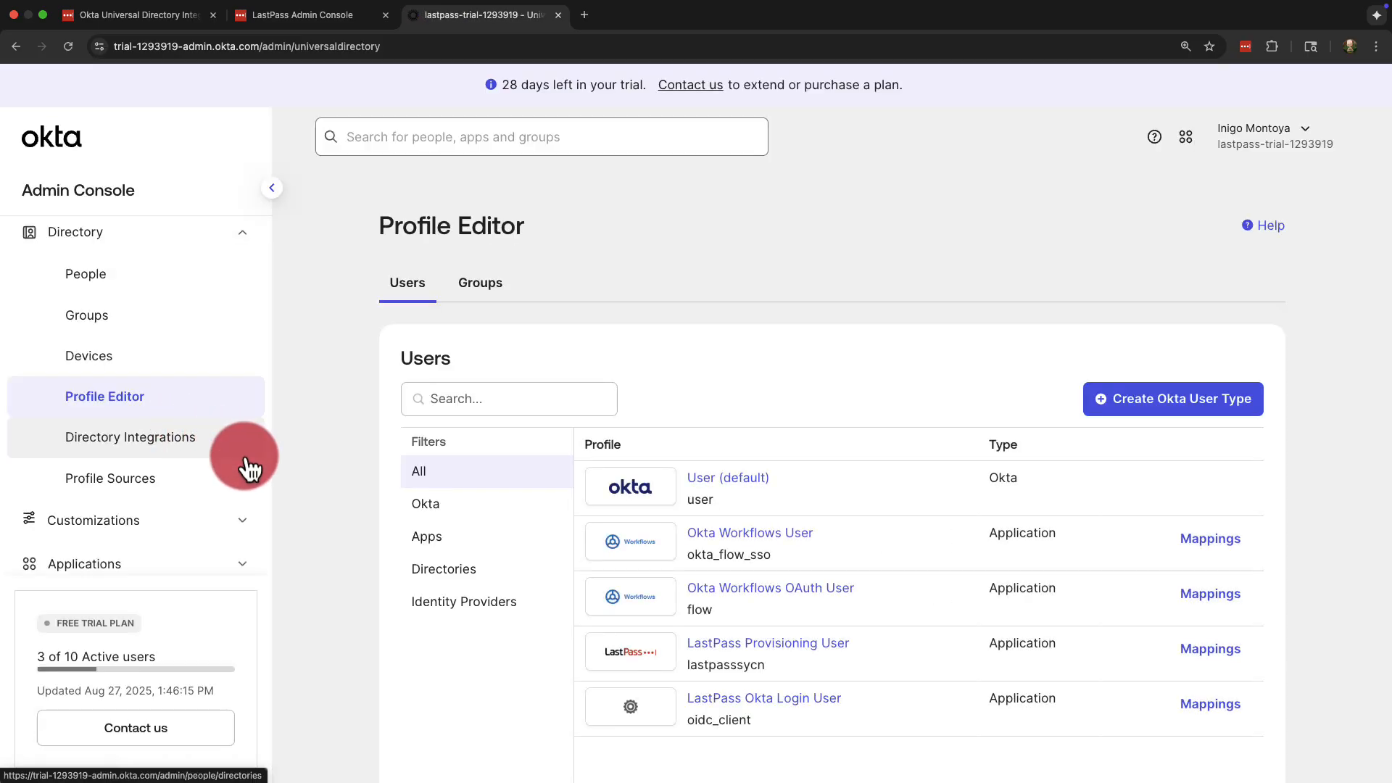
# - Give the LastPass Okta Login User profile a required attribute named LastPassK1 (display and variable name)
pyautogui.click(736, 705)
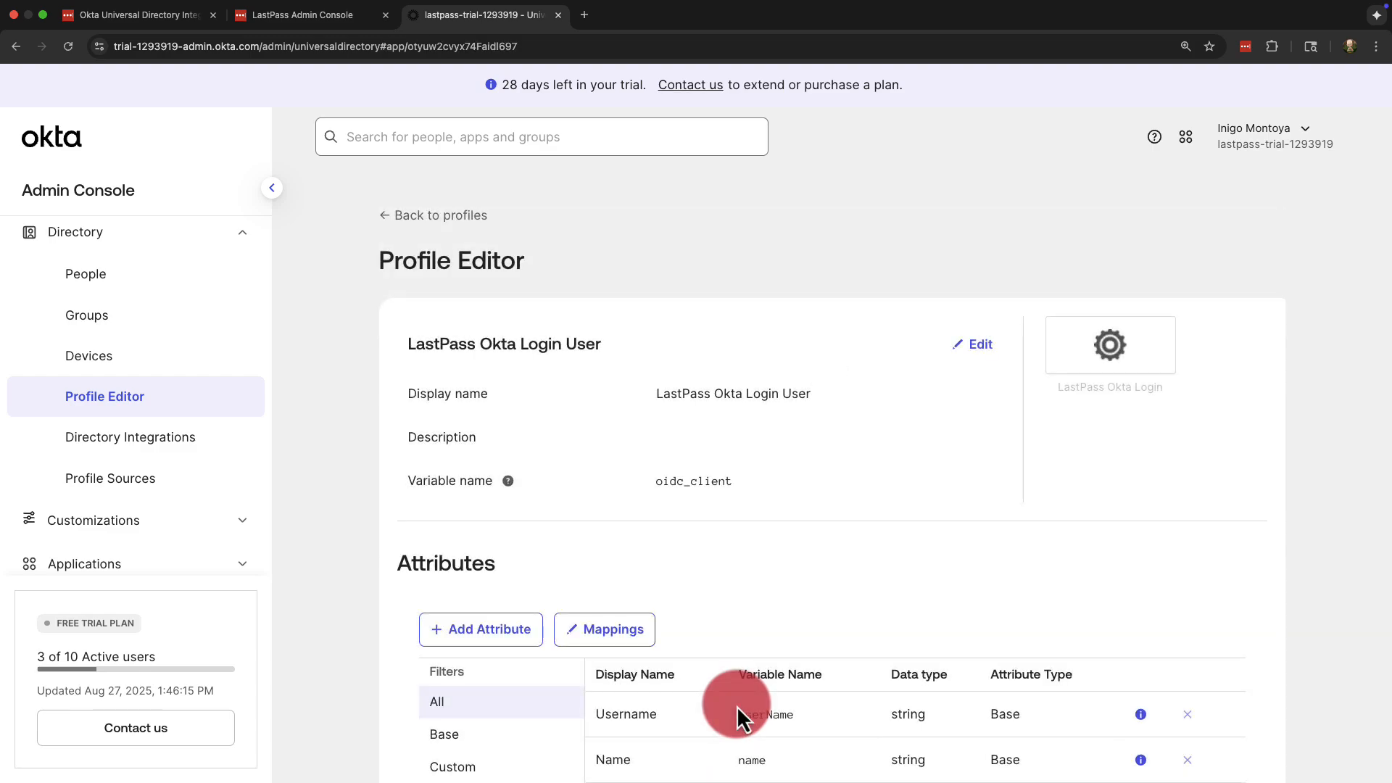
pyautogui.click(503, 645)
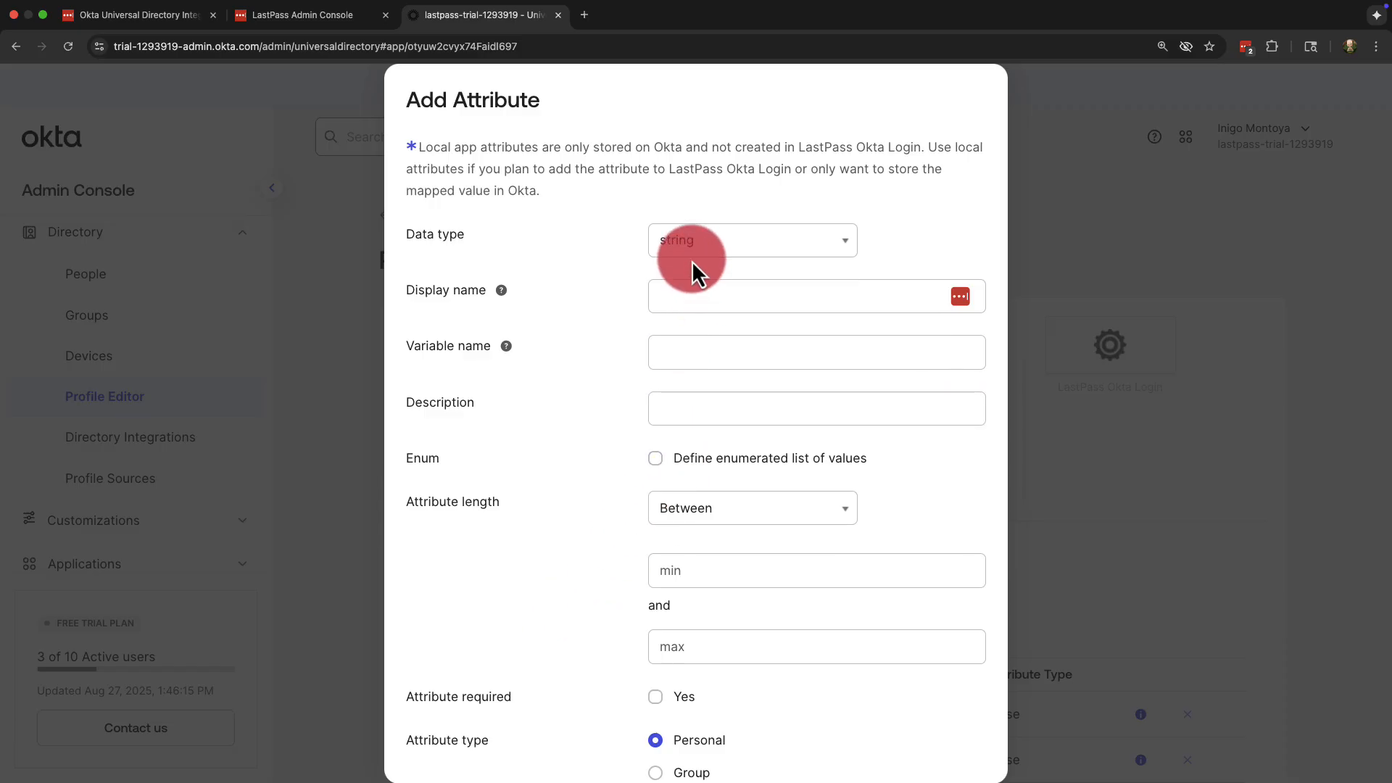
pyautogui.click(708, 293)
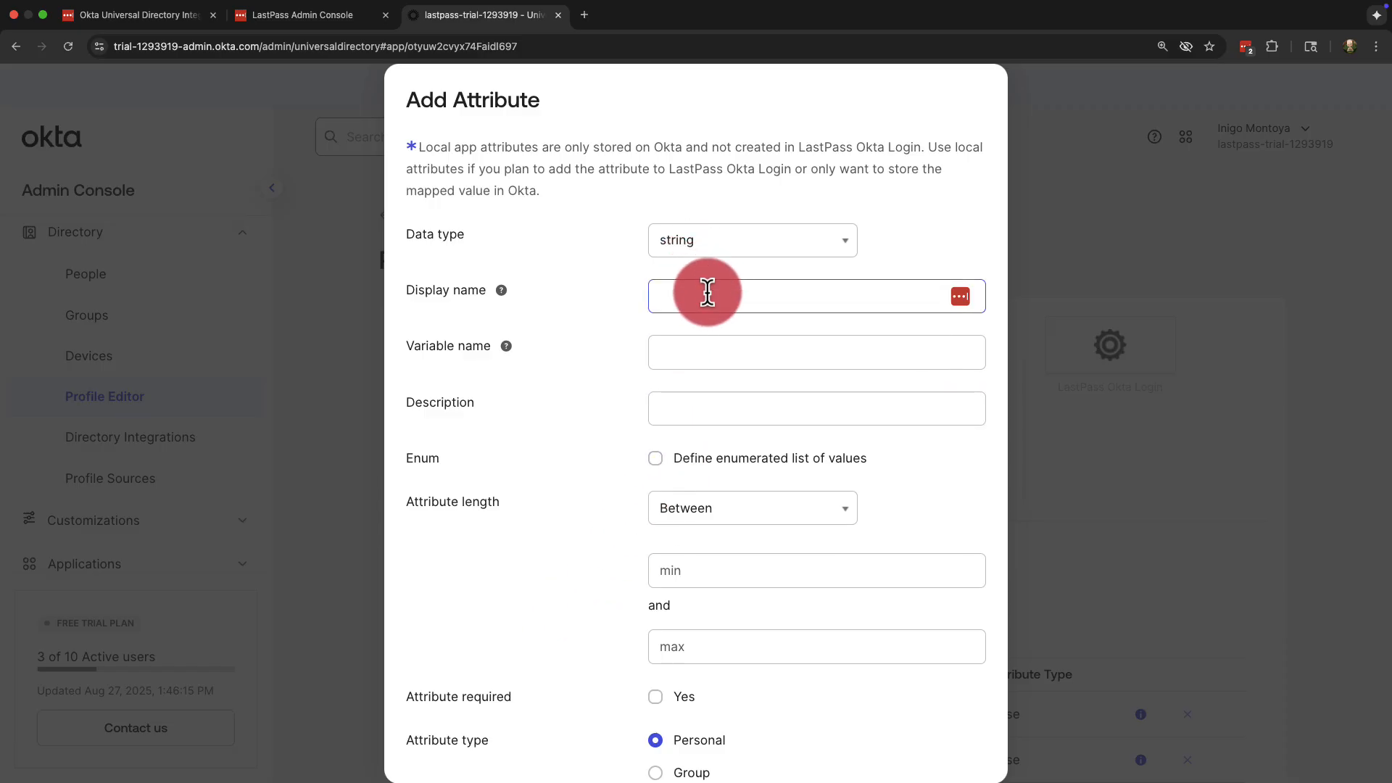
pyautogui.write('LastPassK1')
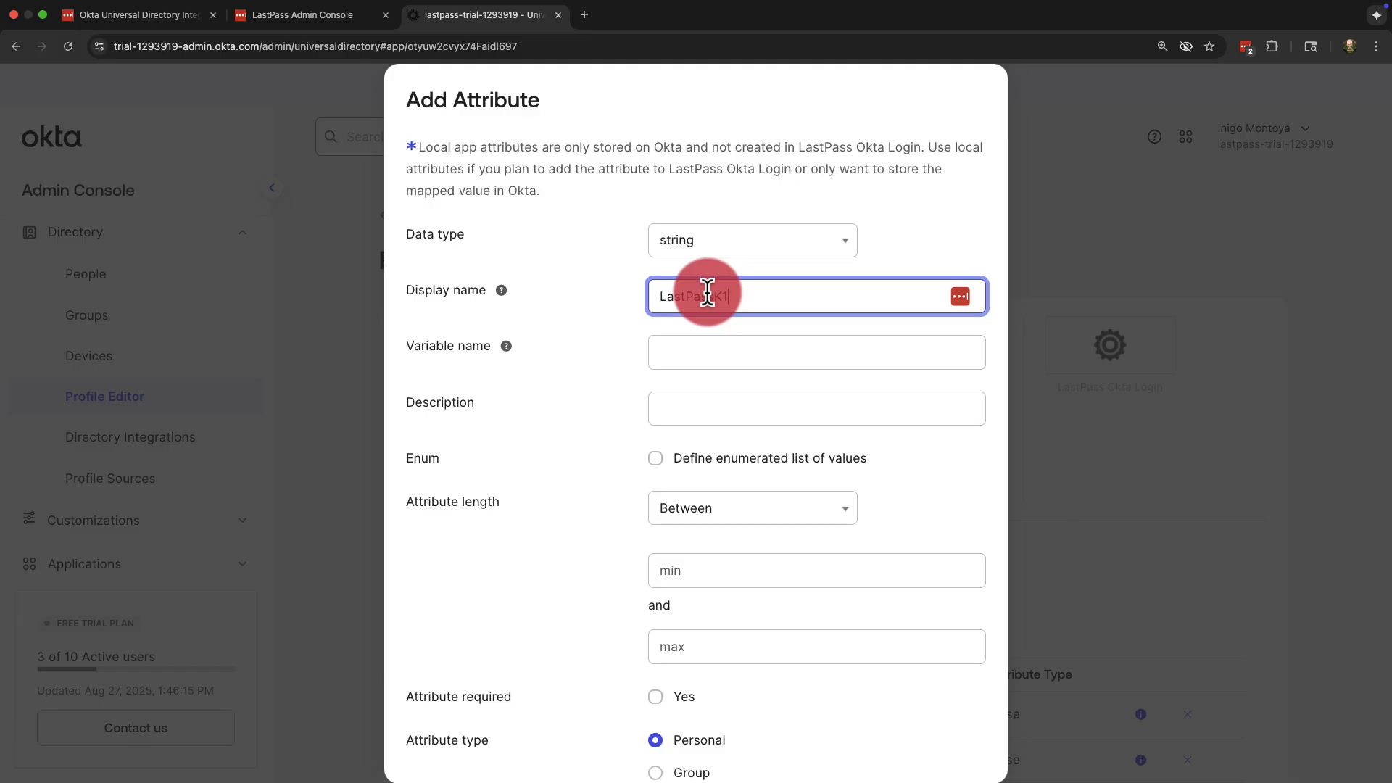
pyautogui.press('Tab')
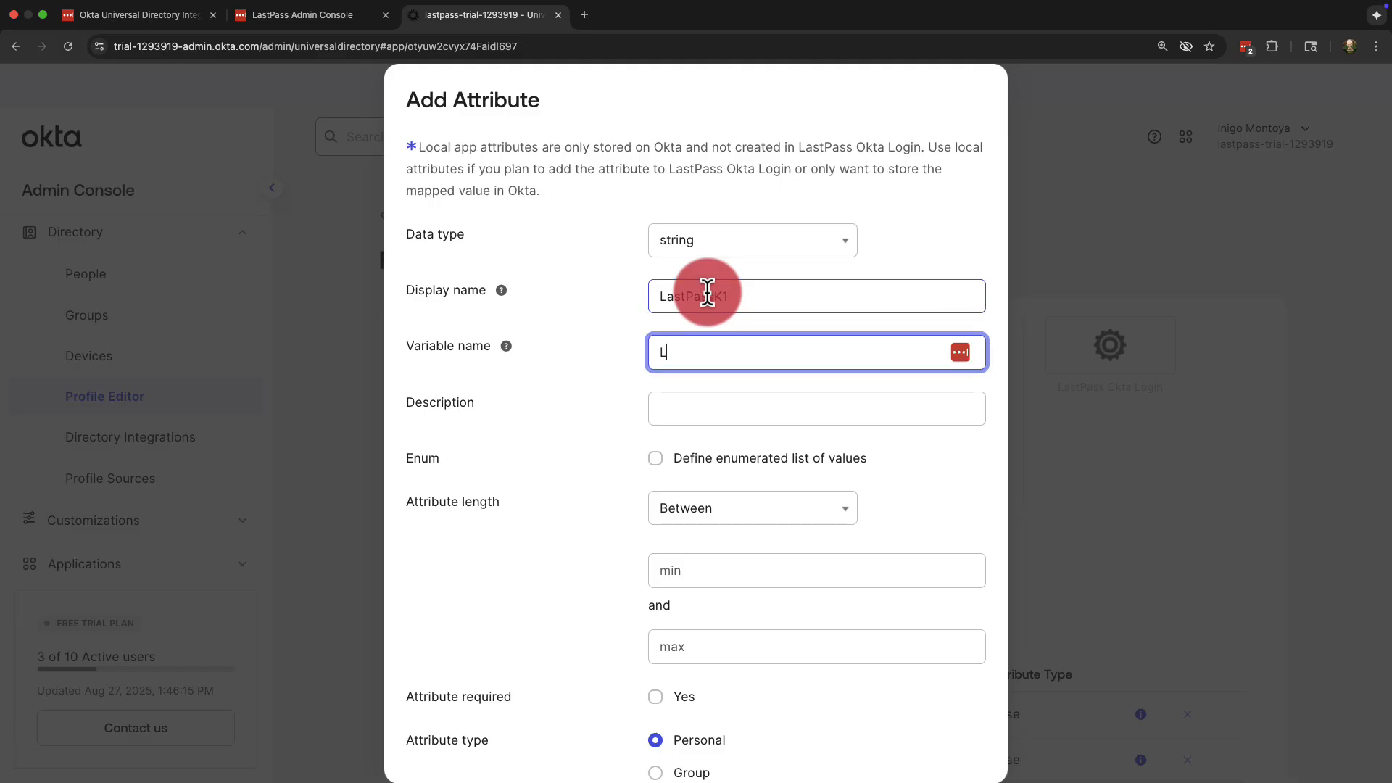
pyautogui.write('LastPassK1')
pyautogui.click(663, 703)
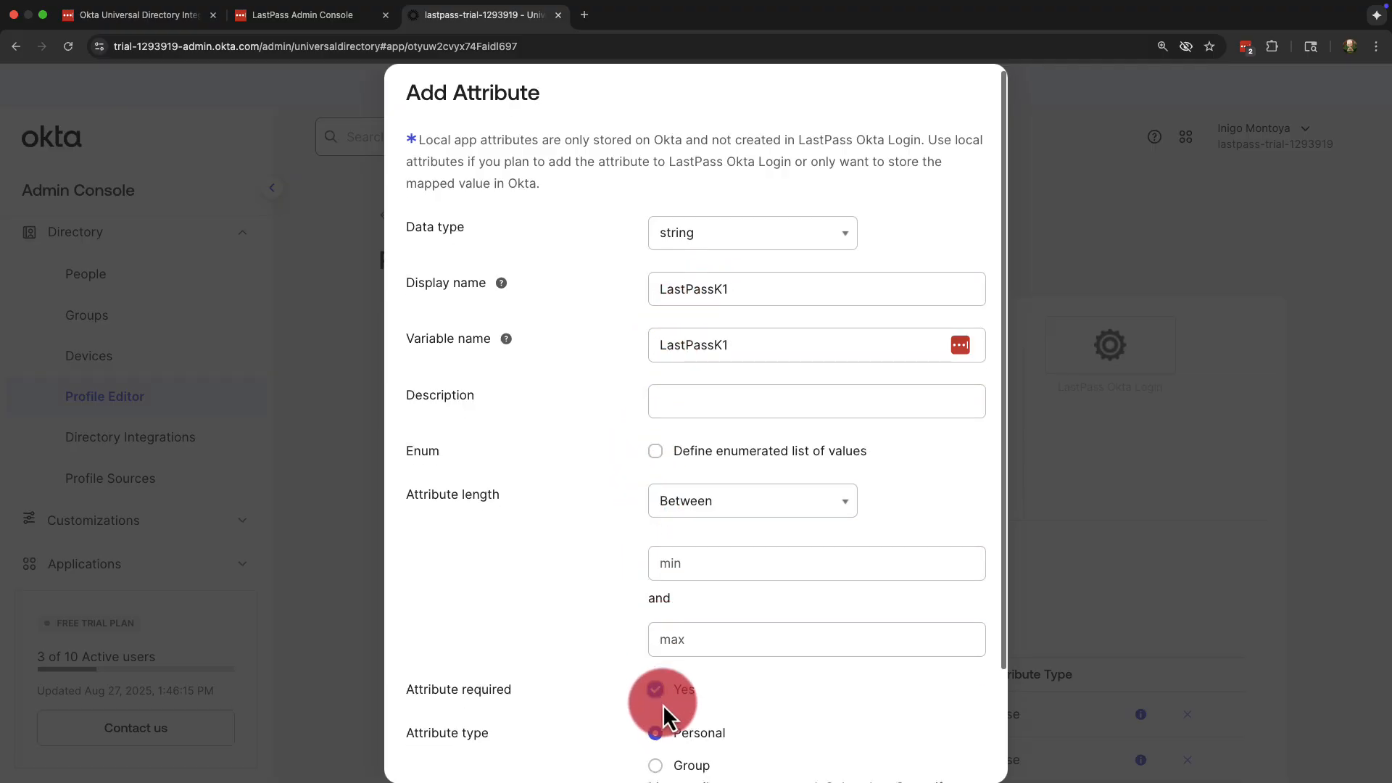
pyautogui.scroll(-3, 663, 707)
pyautogui.click(709, 747)
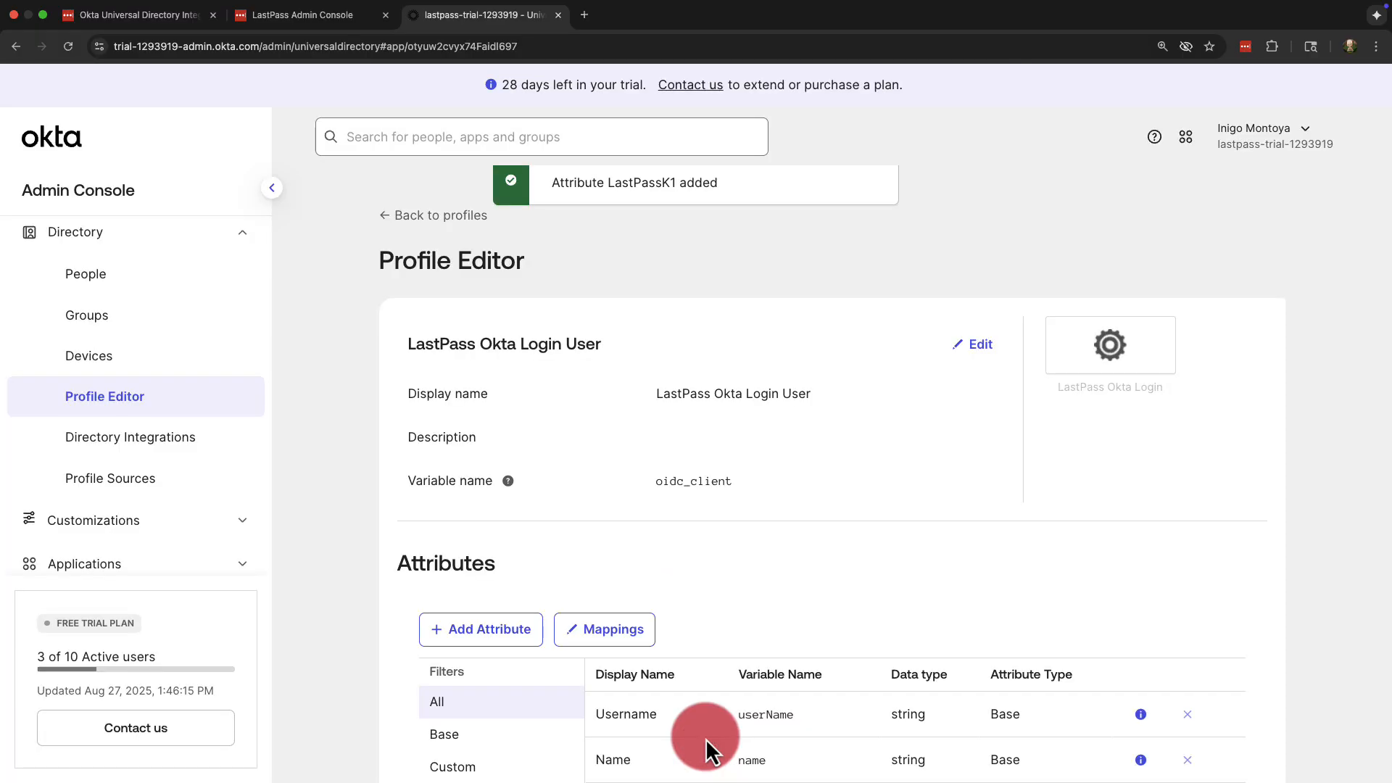
# - Paste the LastPass company-wide key into the LastPassK1 attribute's description and save it
pyautogui.scroll(-10, 707, 750)
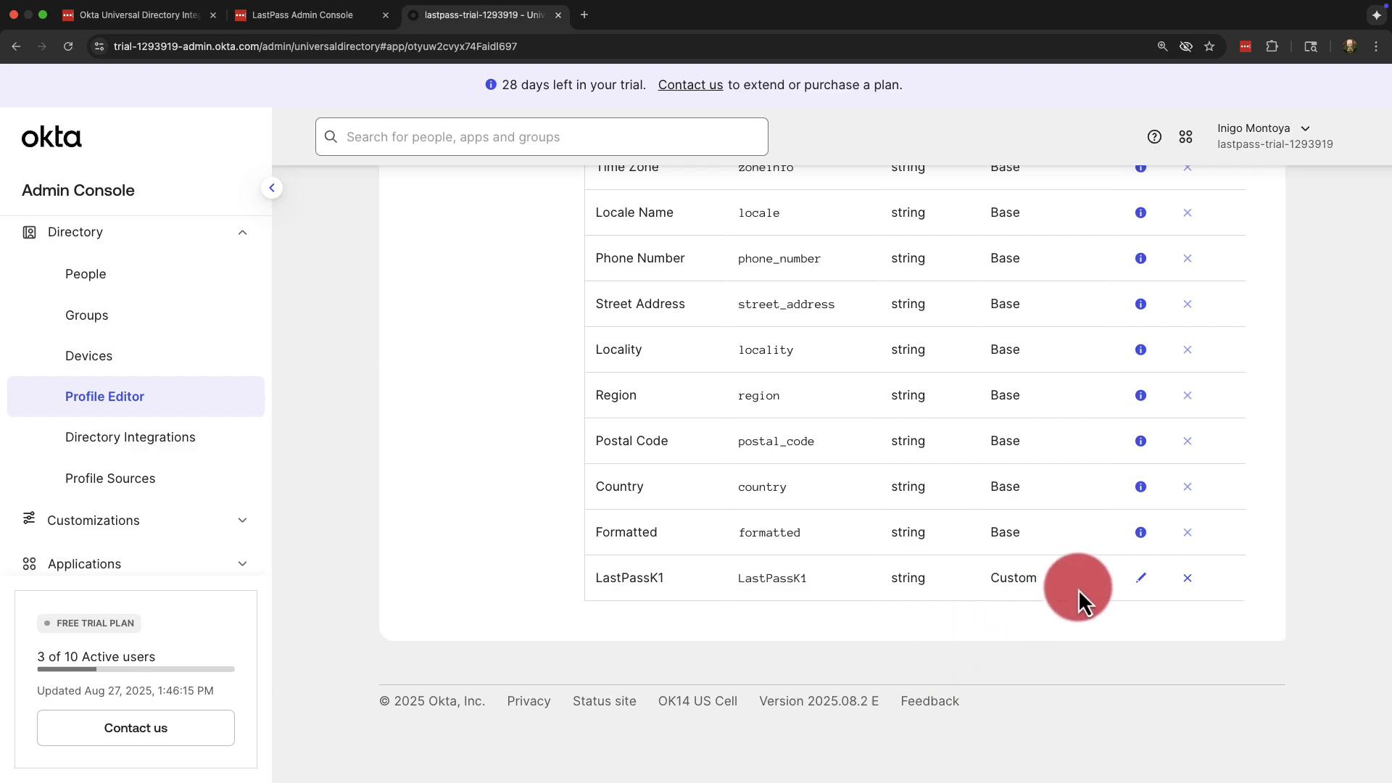
pyautogui.click(1140, 578)
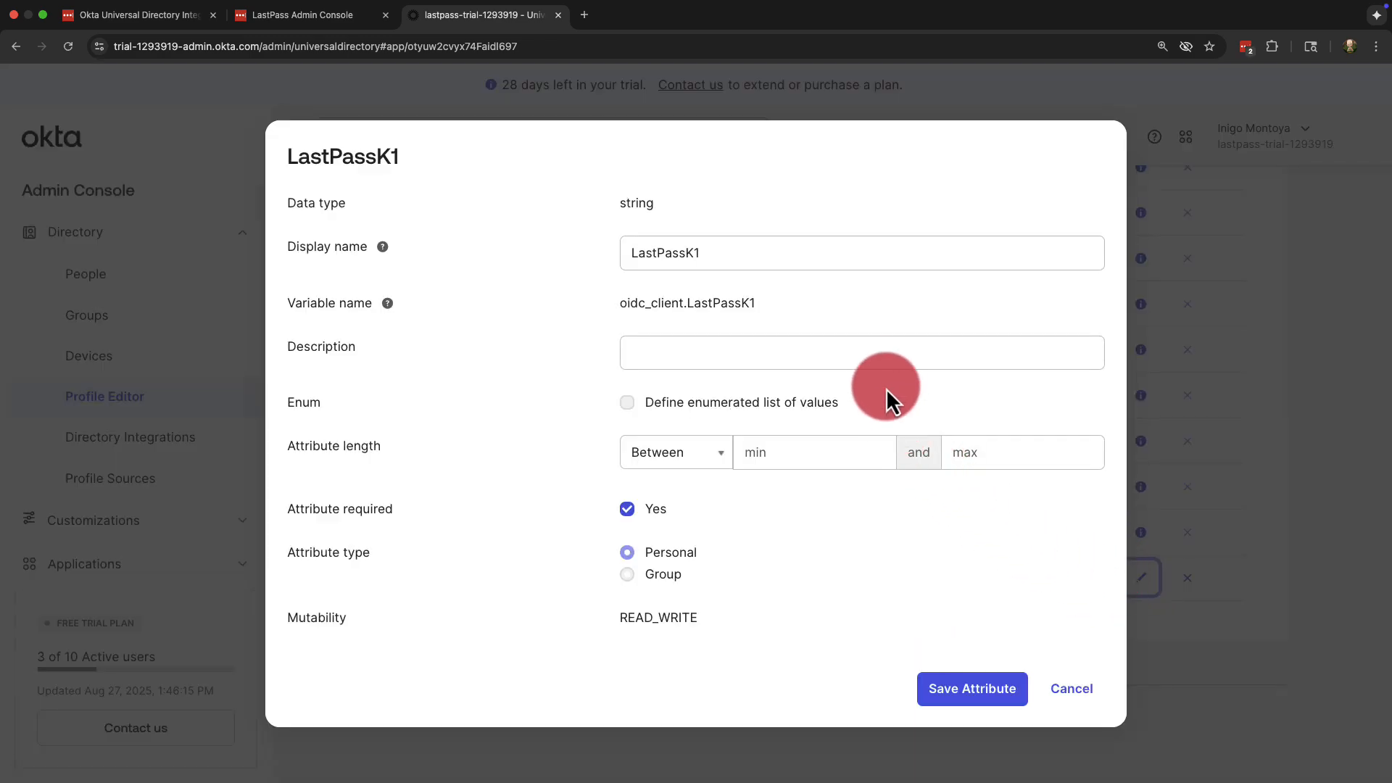
pyautogui.click(886, 355)
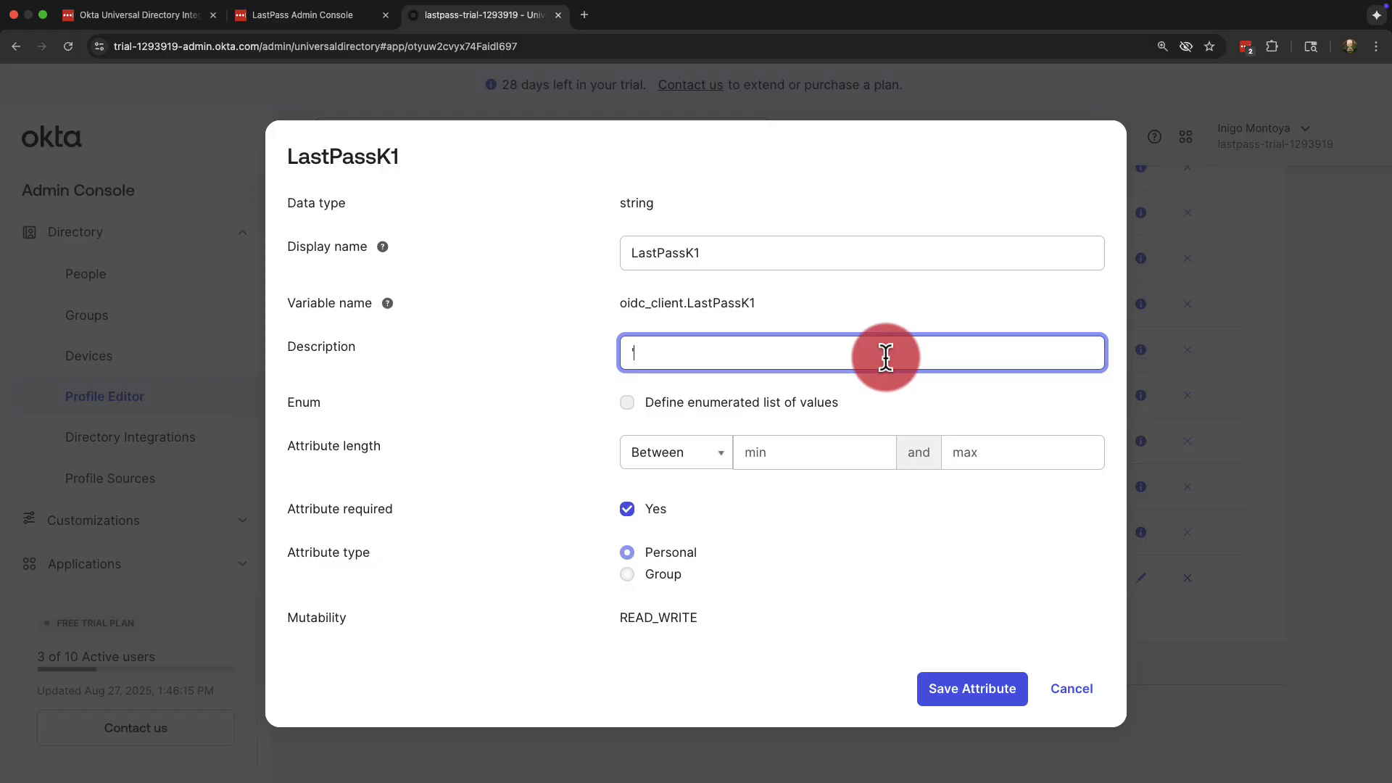
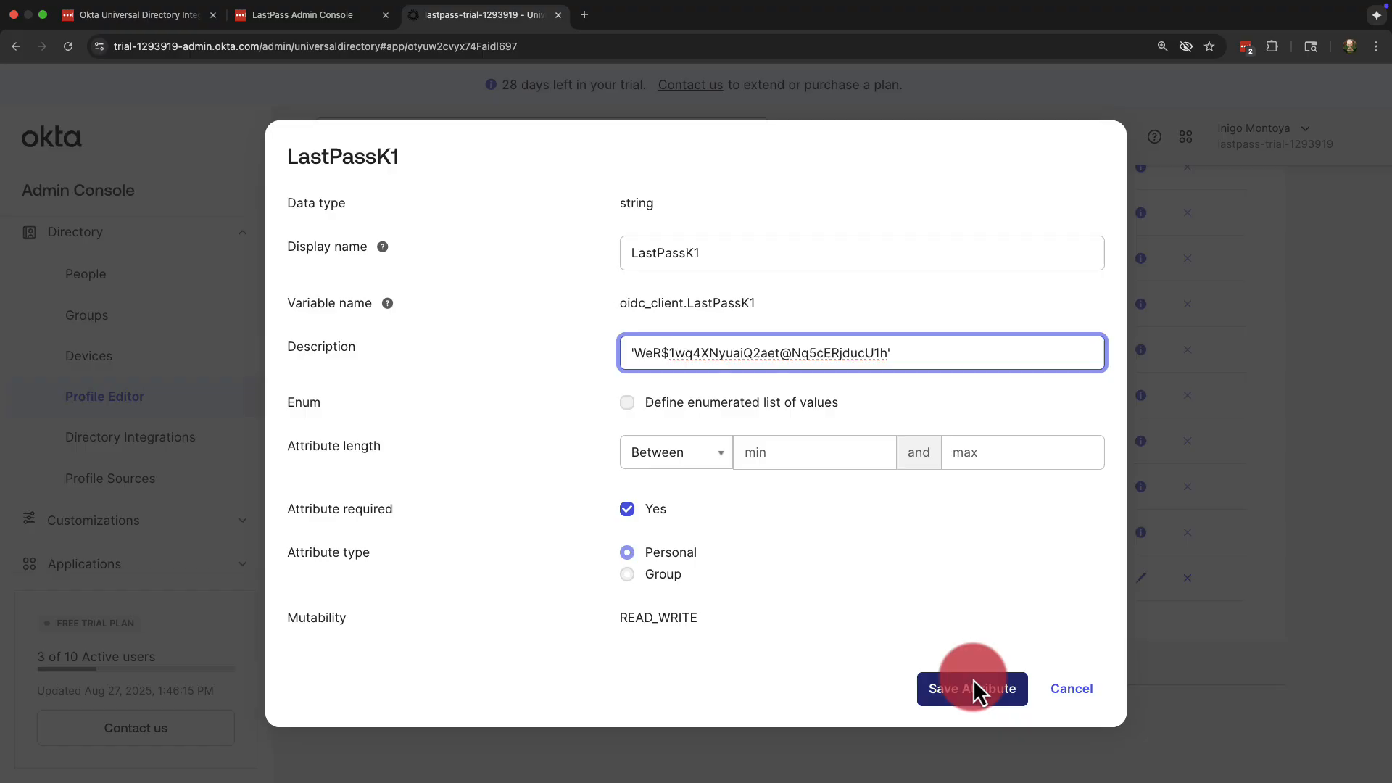
pyautogui.click(972, 687)
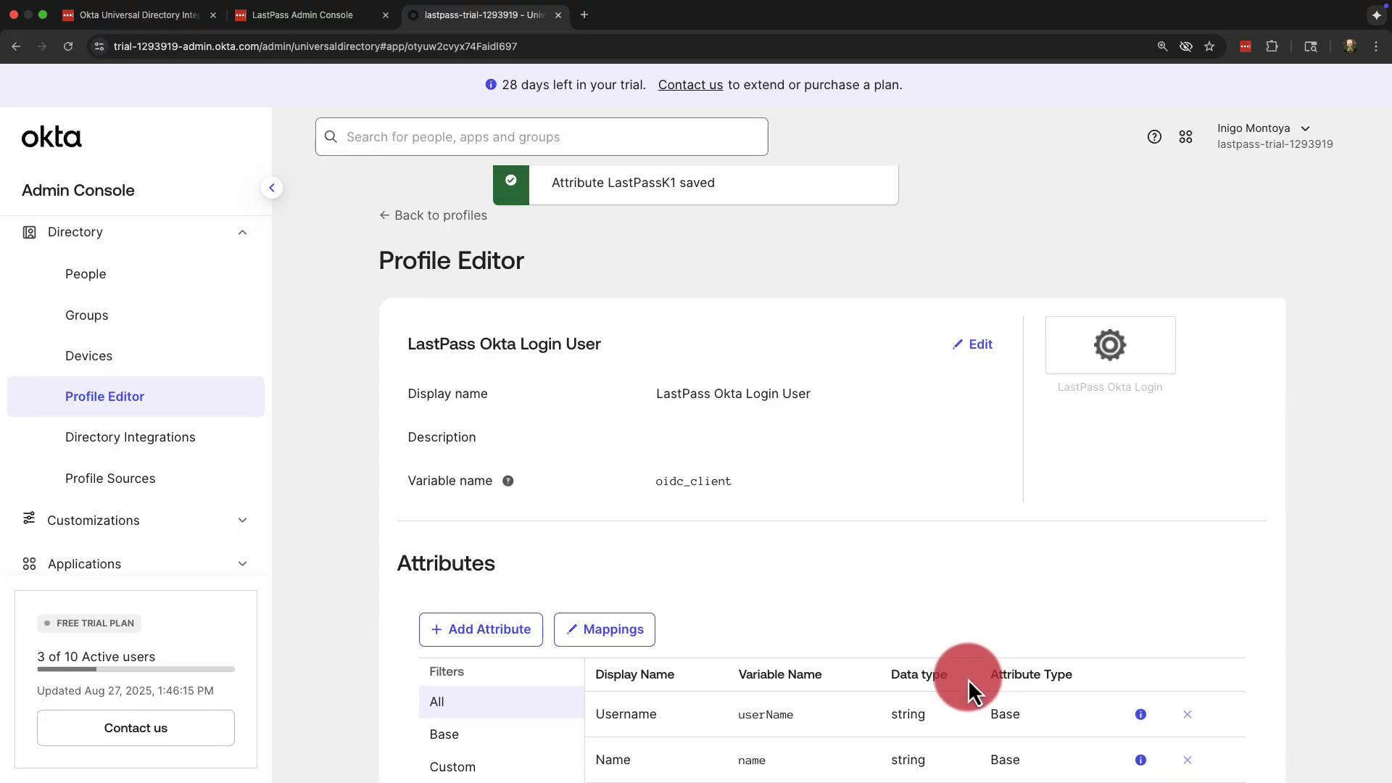
# - Map LastPassK1 to the quoted company-wide key on create and update, then save and apply to users
pyautogui.click(624, 642)
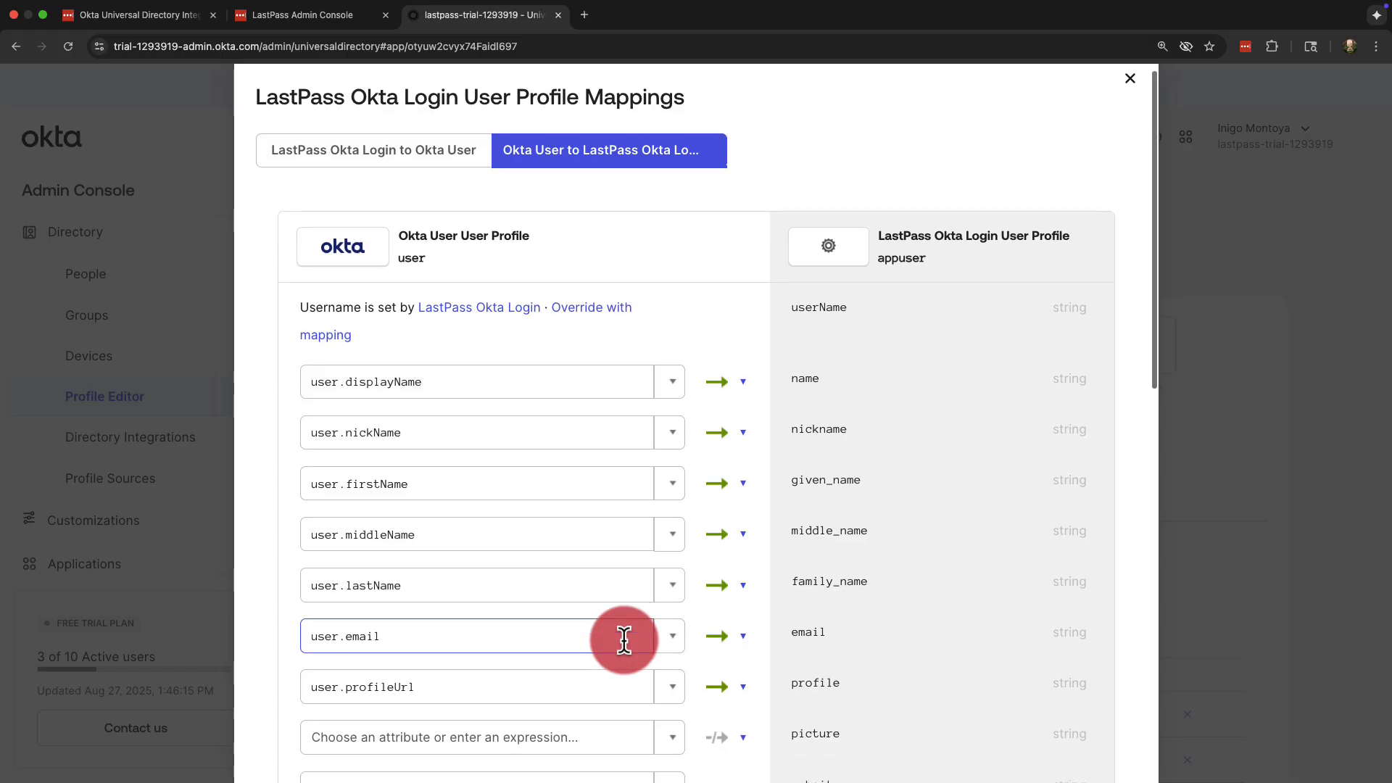
pyautogui.scroll(-15, 624, 641)
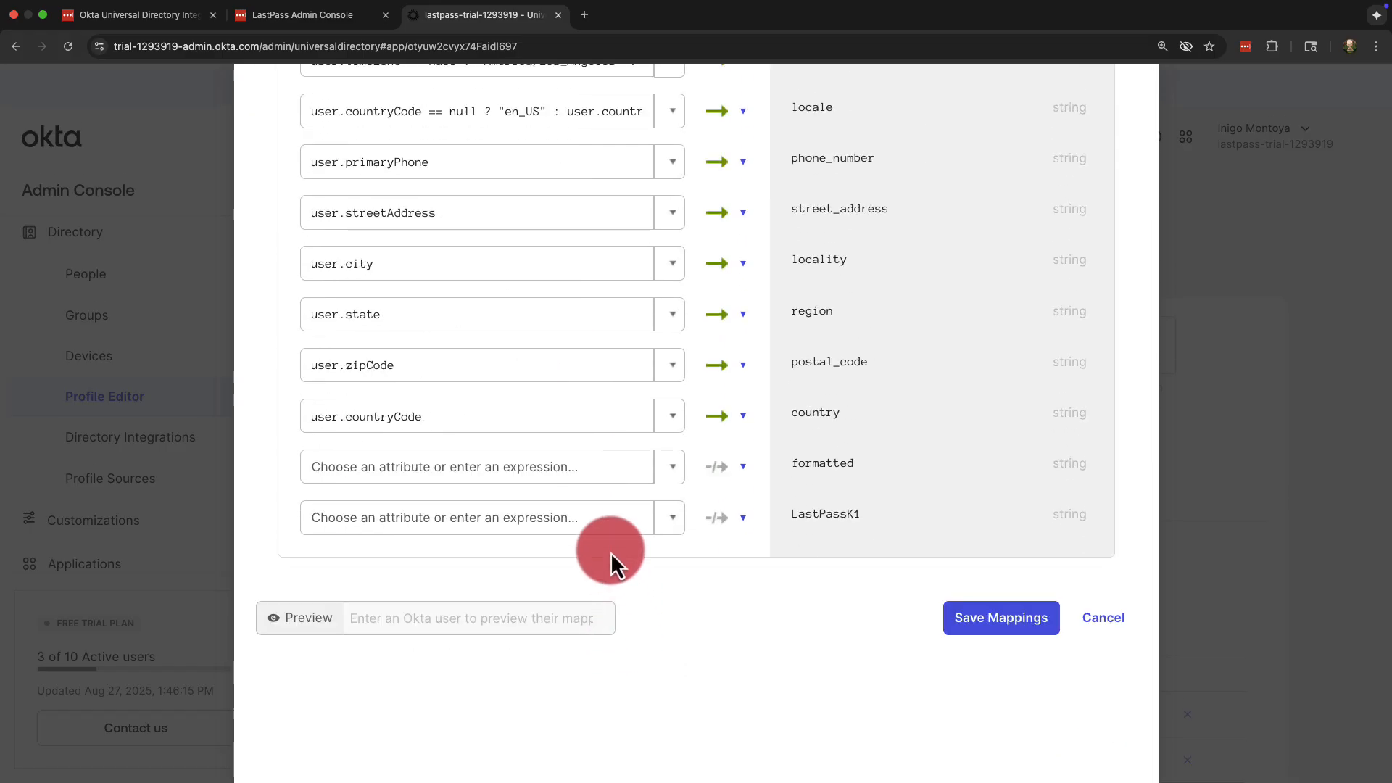
pyautogui.click(590, 519)
pyautogui.write("'")
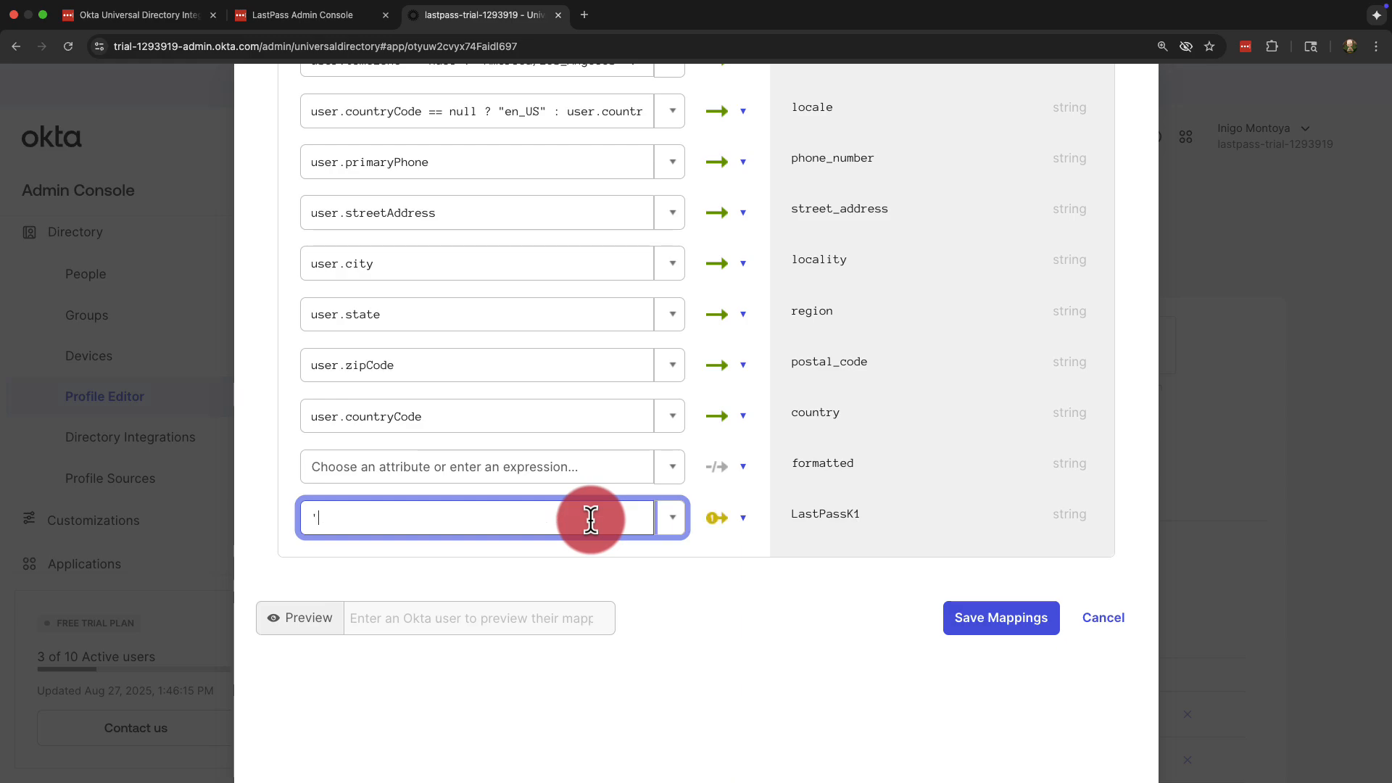
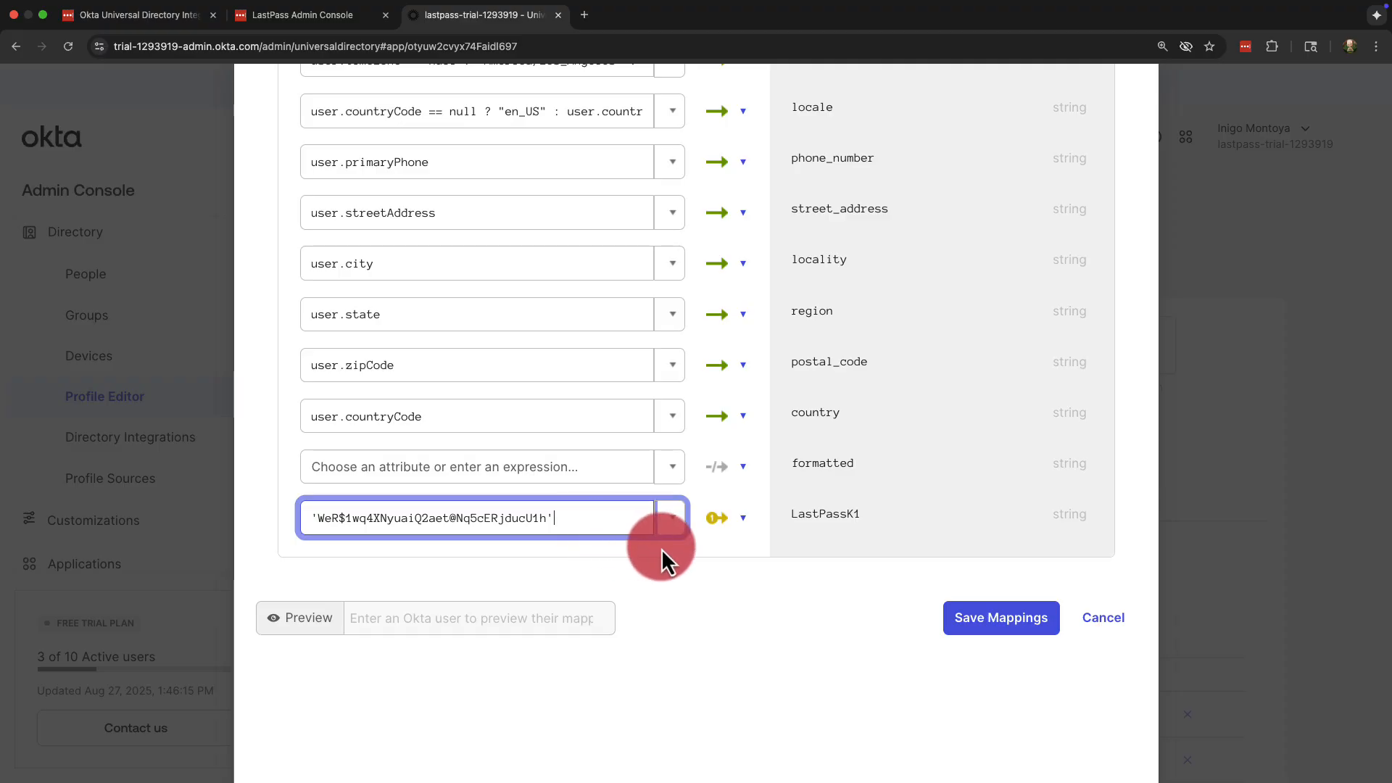
pyautogui.click(744, 519)
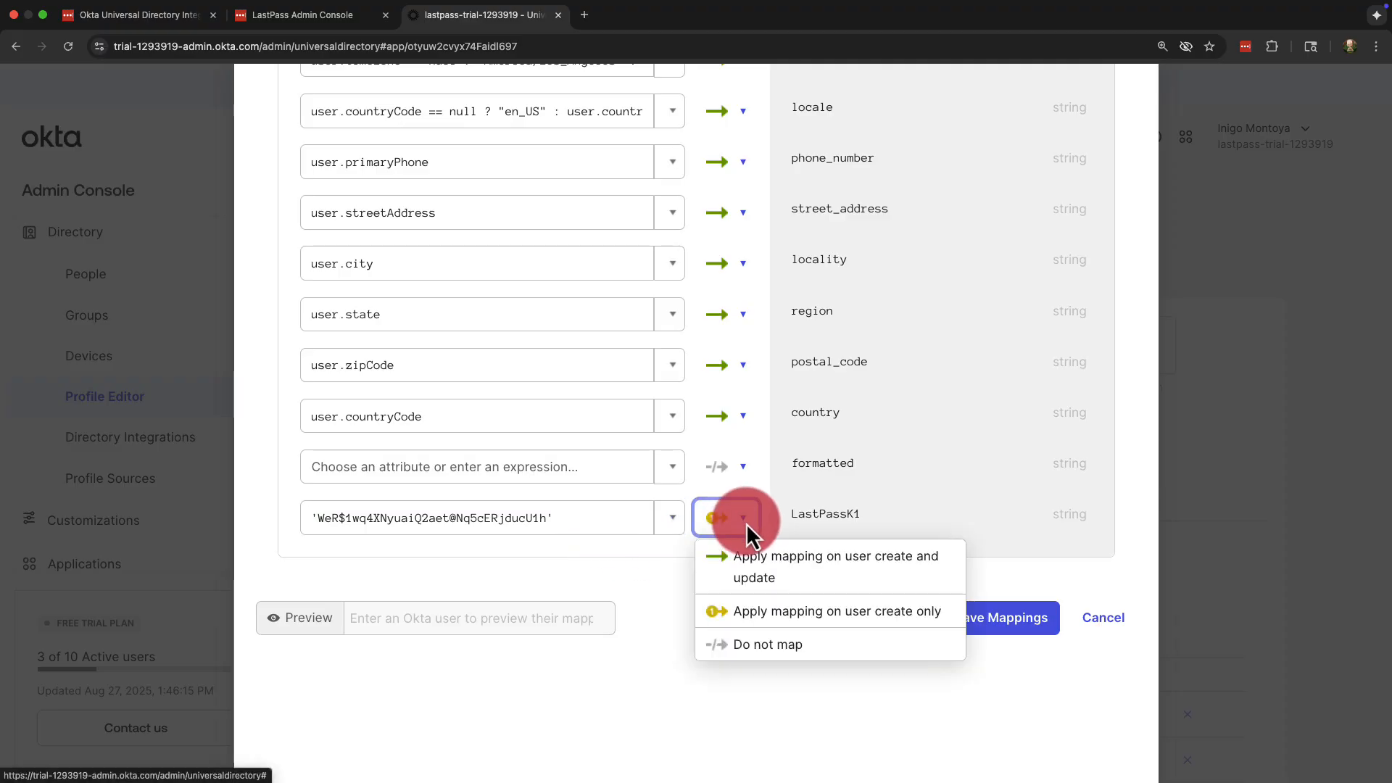
pyautogui.click(752, 564)
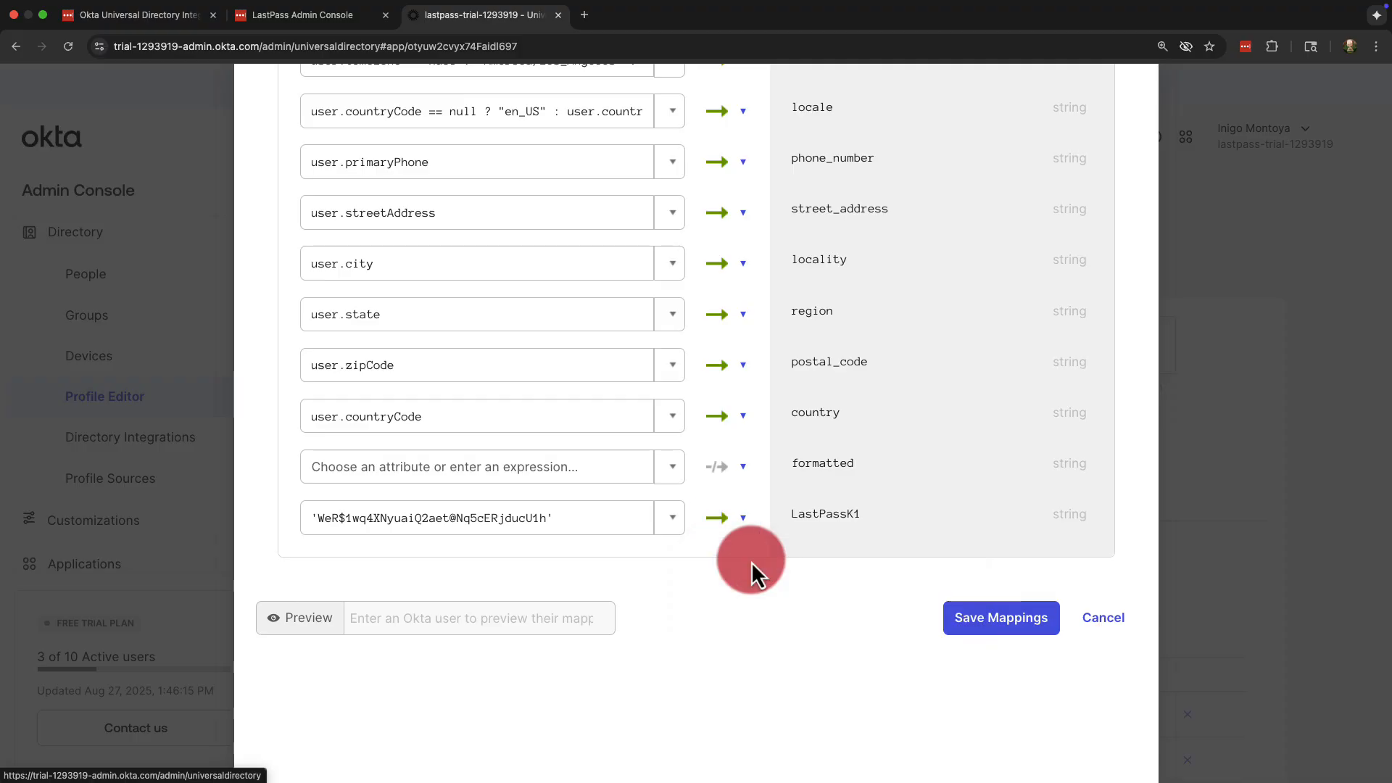
pyautogui.click(945, 622)
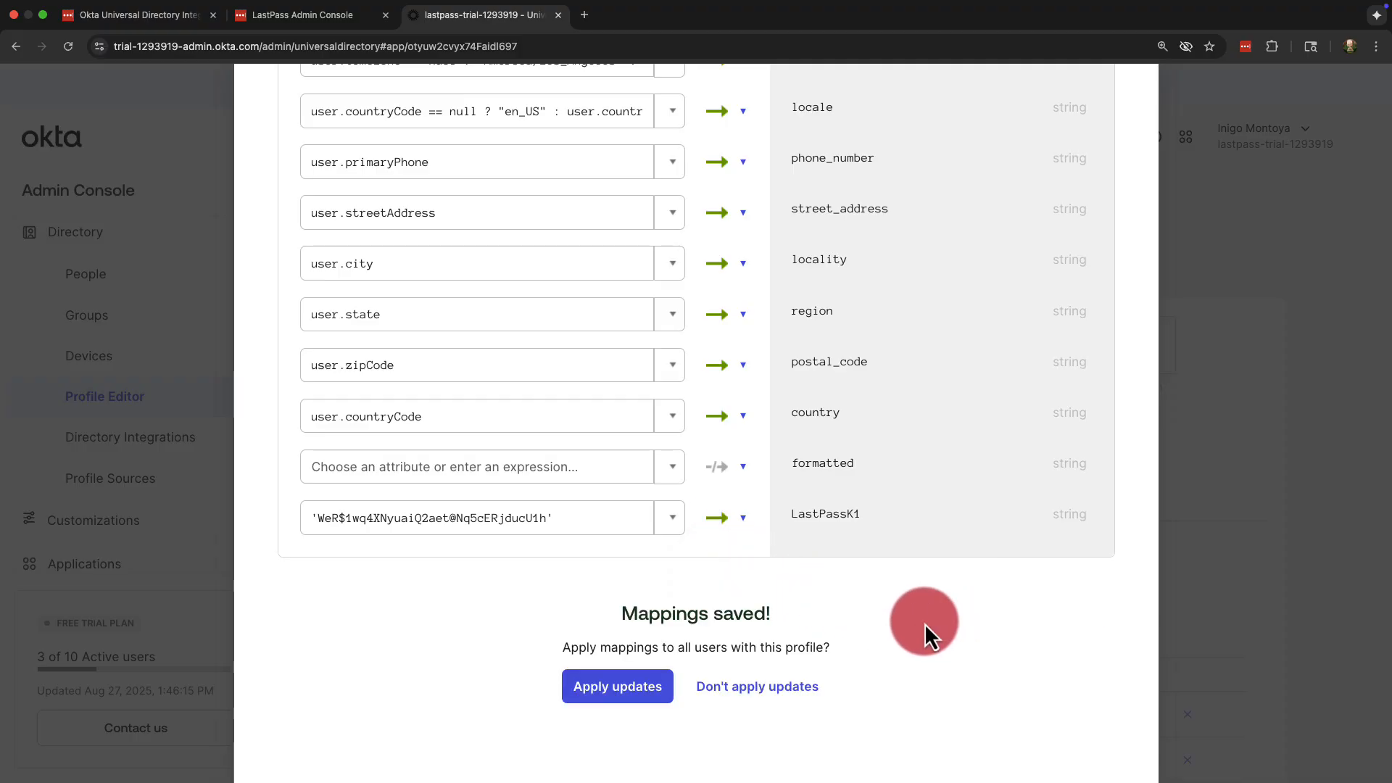
pyautogui.click(646, 685)
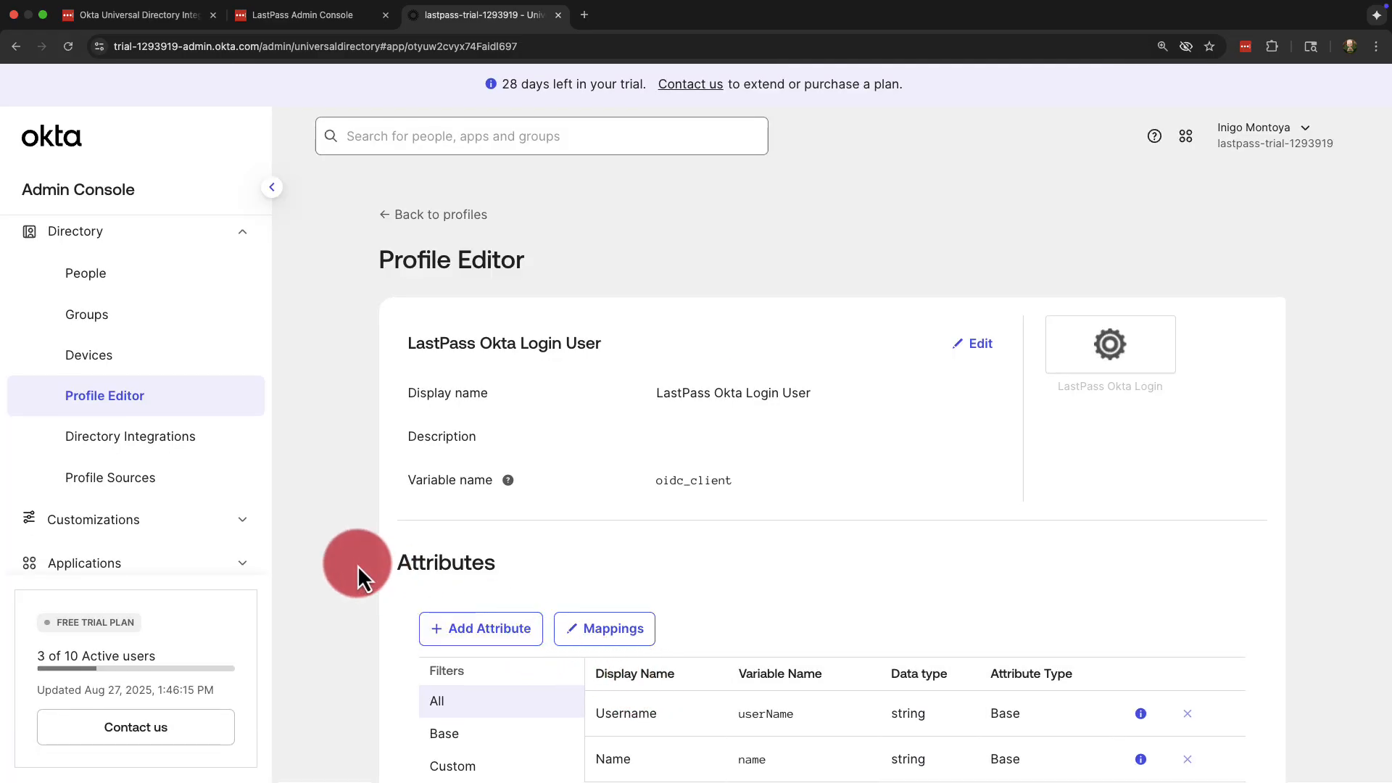
# - Open the LastPass Okta Login app from Applications and copy its Client ID
pyautogui.scroll(-2, 208, 520)
pyautogui.scroll(-1, 210, 518)
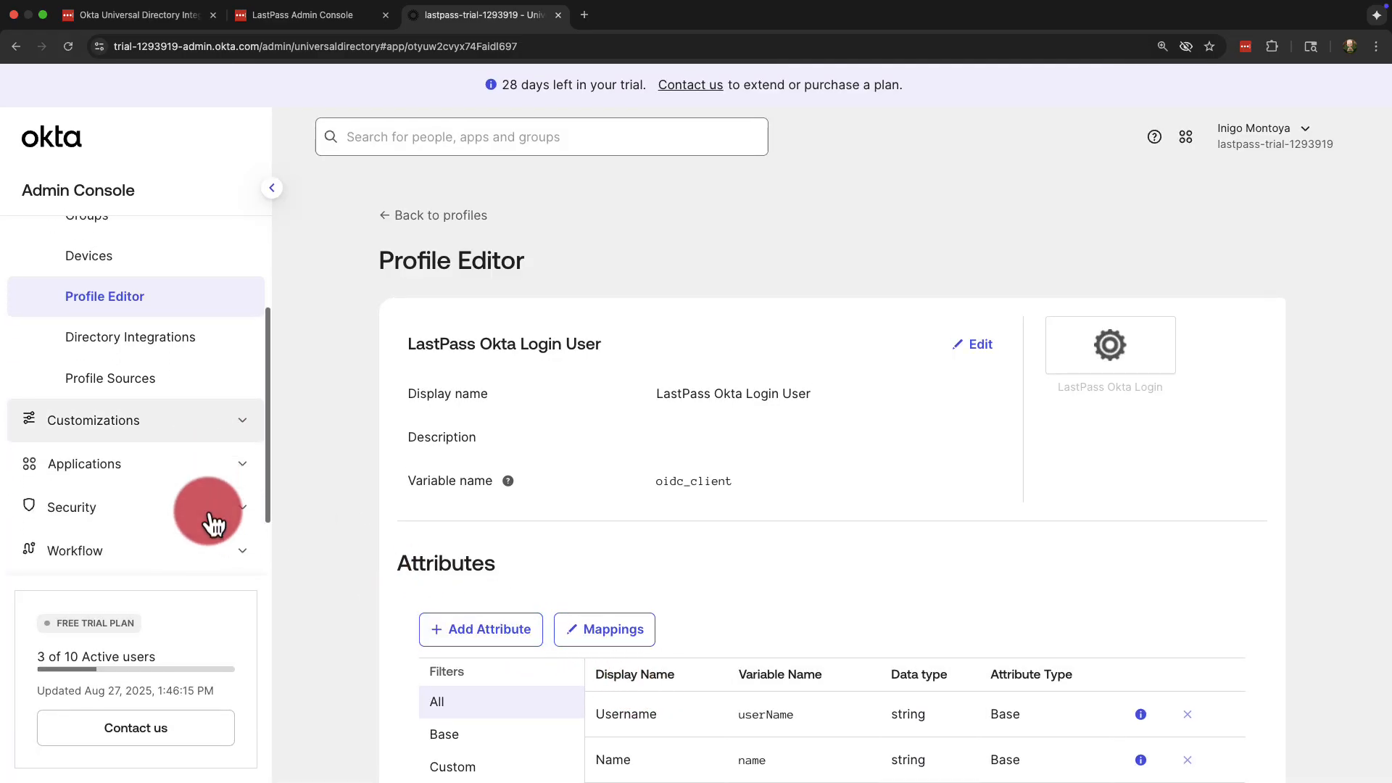
pyautogui.click(214, 475)
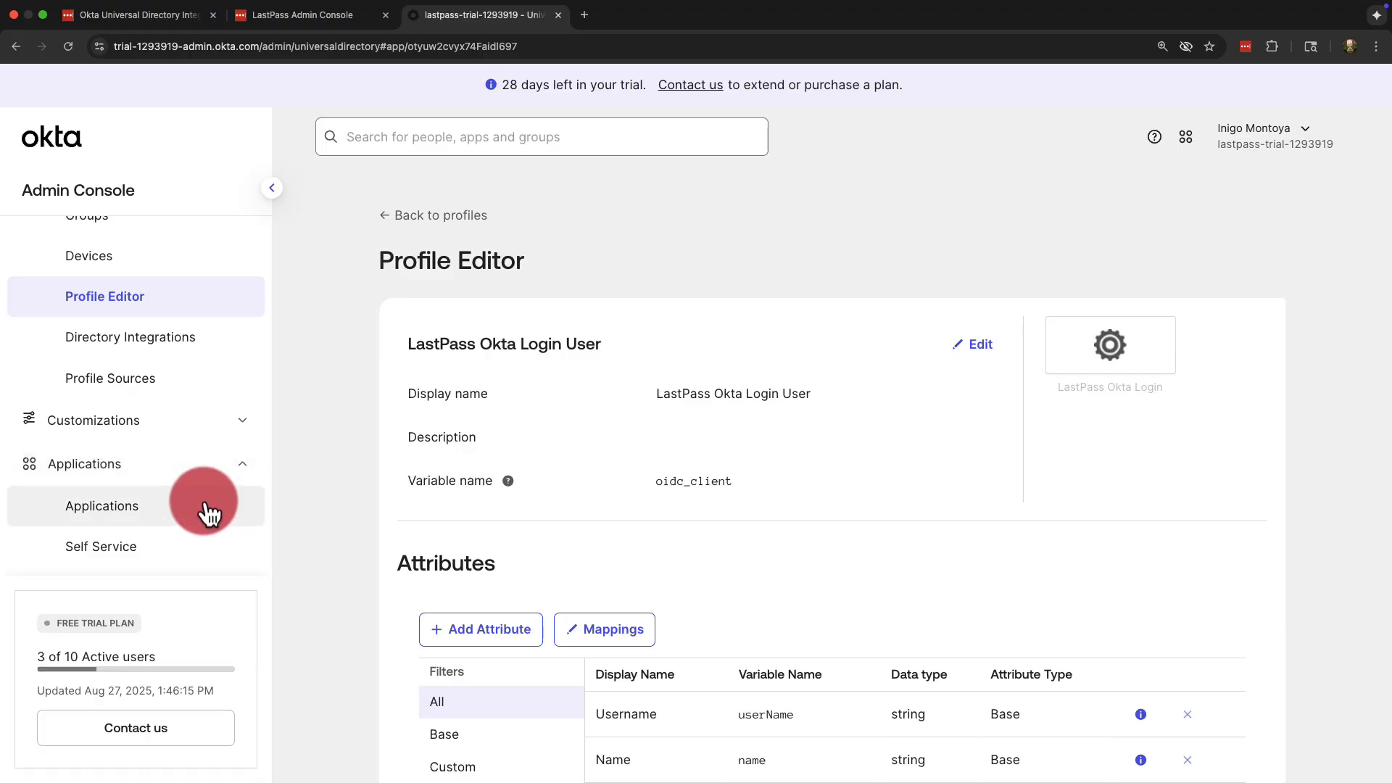
pyautogui.click(205, 507)
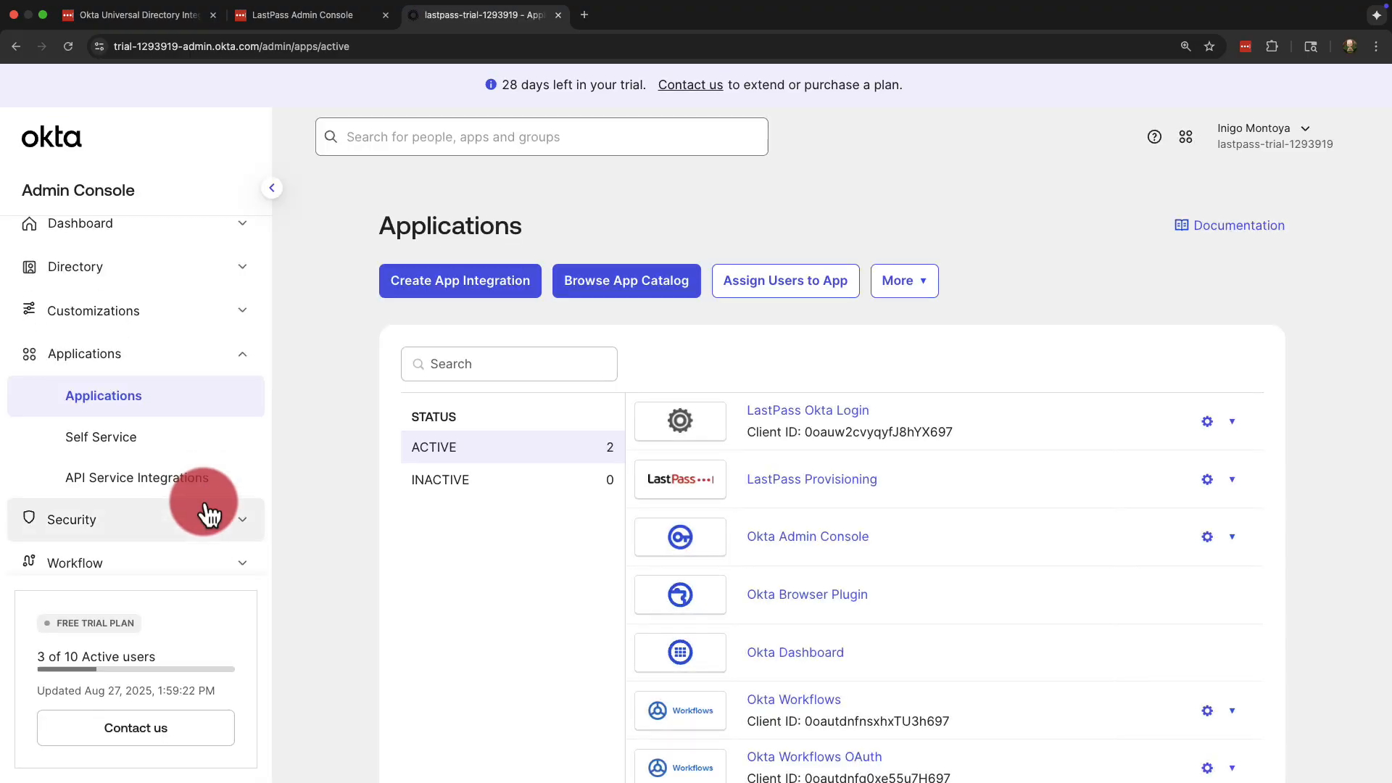
pyautogui.click(796, 418)
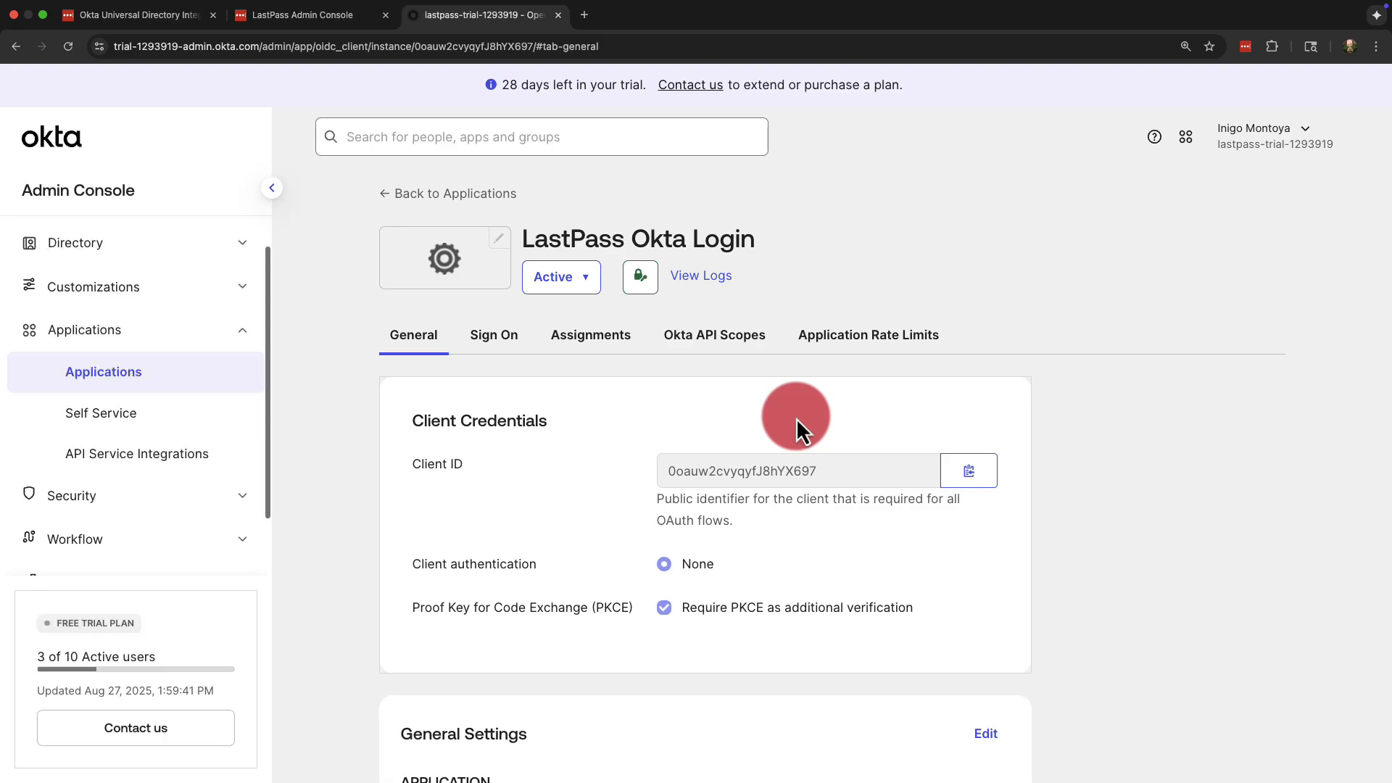
pyautogui.click(964, 475)
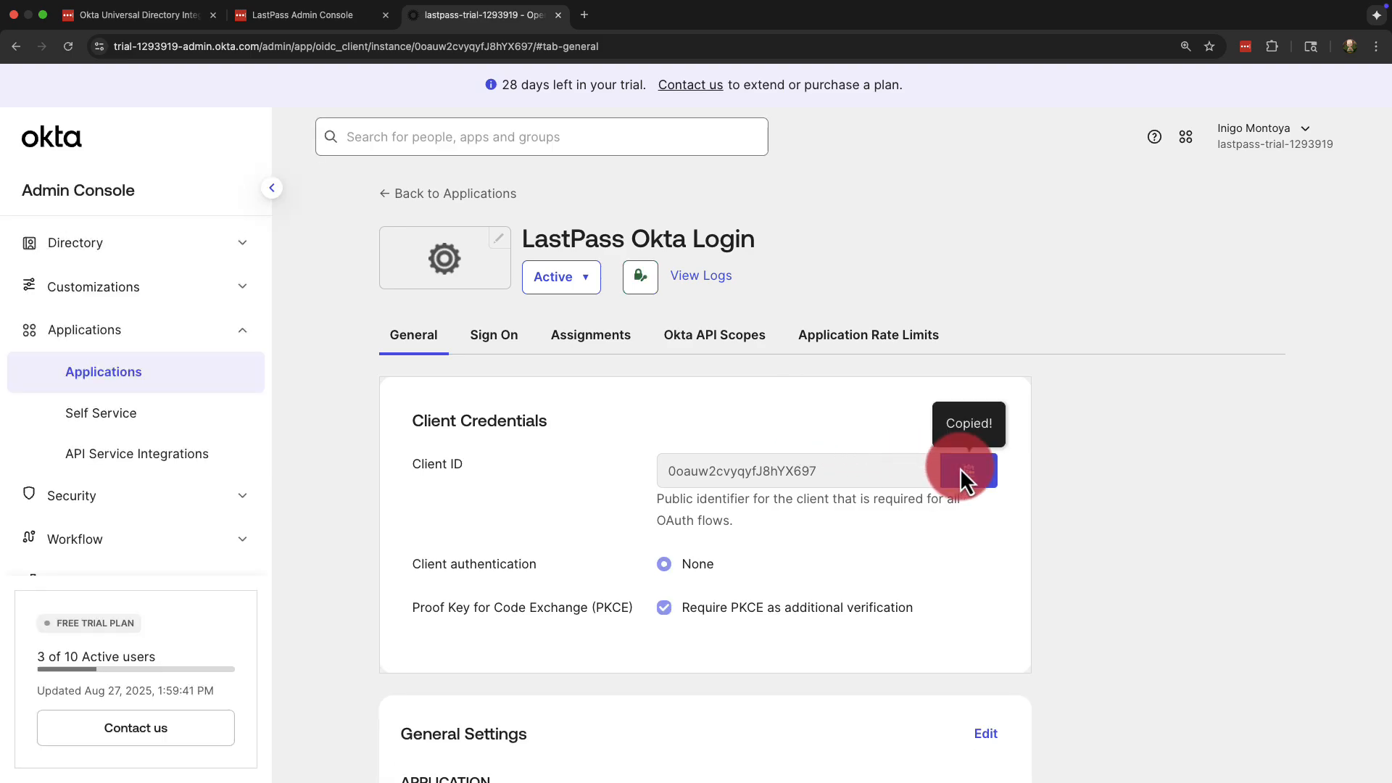
# - Paste the copied Okta Client ID into LastPass's Okta federated login Client ID field
pyautogui.click(335, 17)
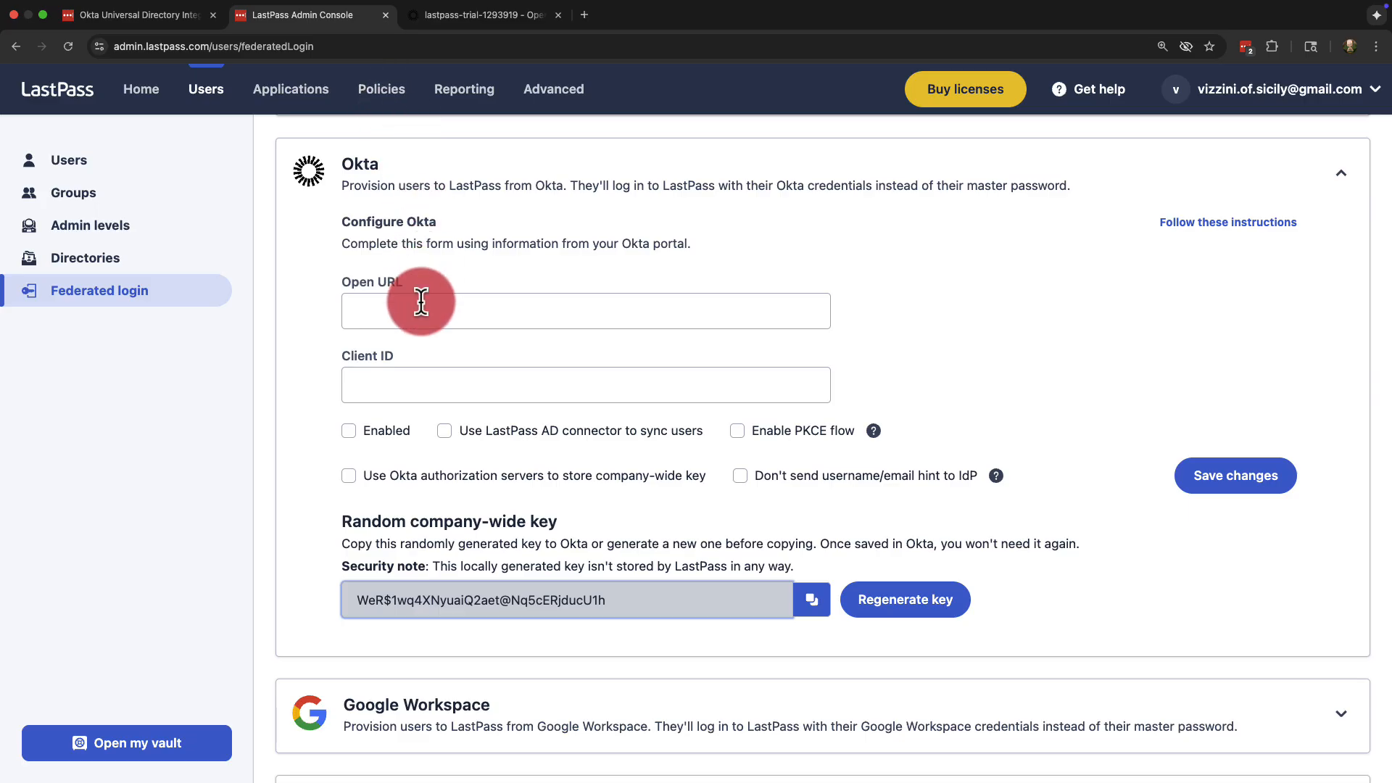
pyautogui.click(423, 373)
pyautogui.press('super+v')
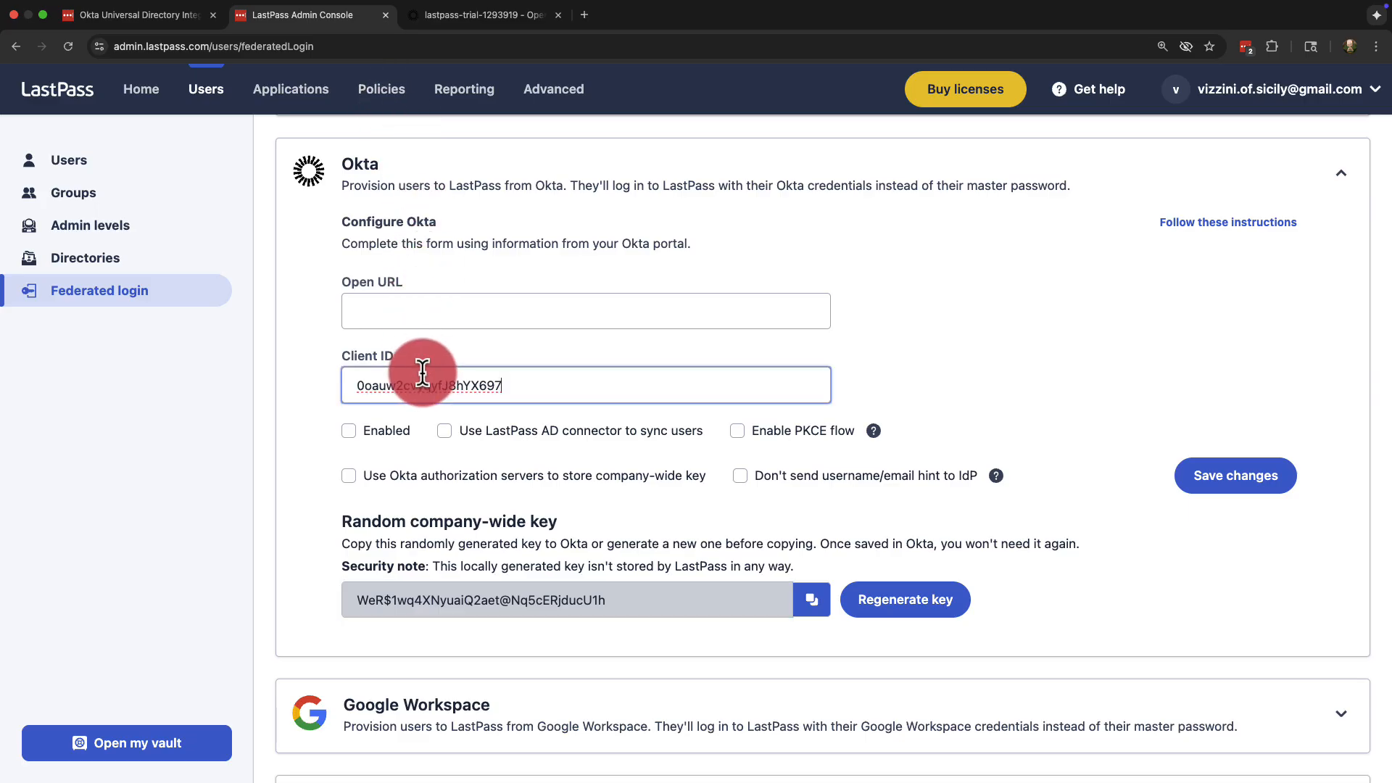
# - Set Open URL to the Okta org address ending in /.well-known/openid-configuration
pyautogui.click(486, 24)
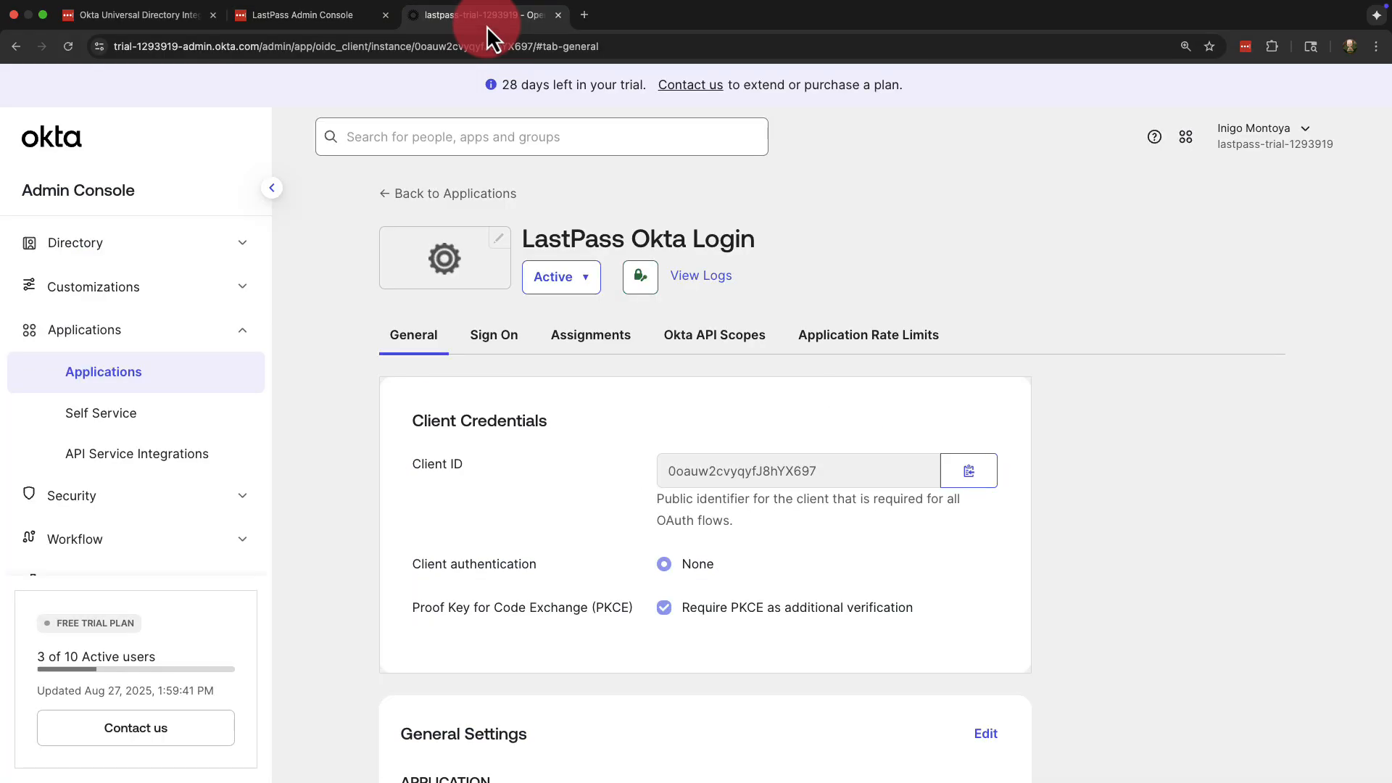
pyautogui.click(485, 45)
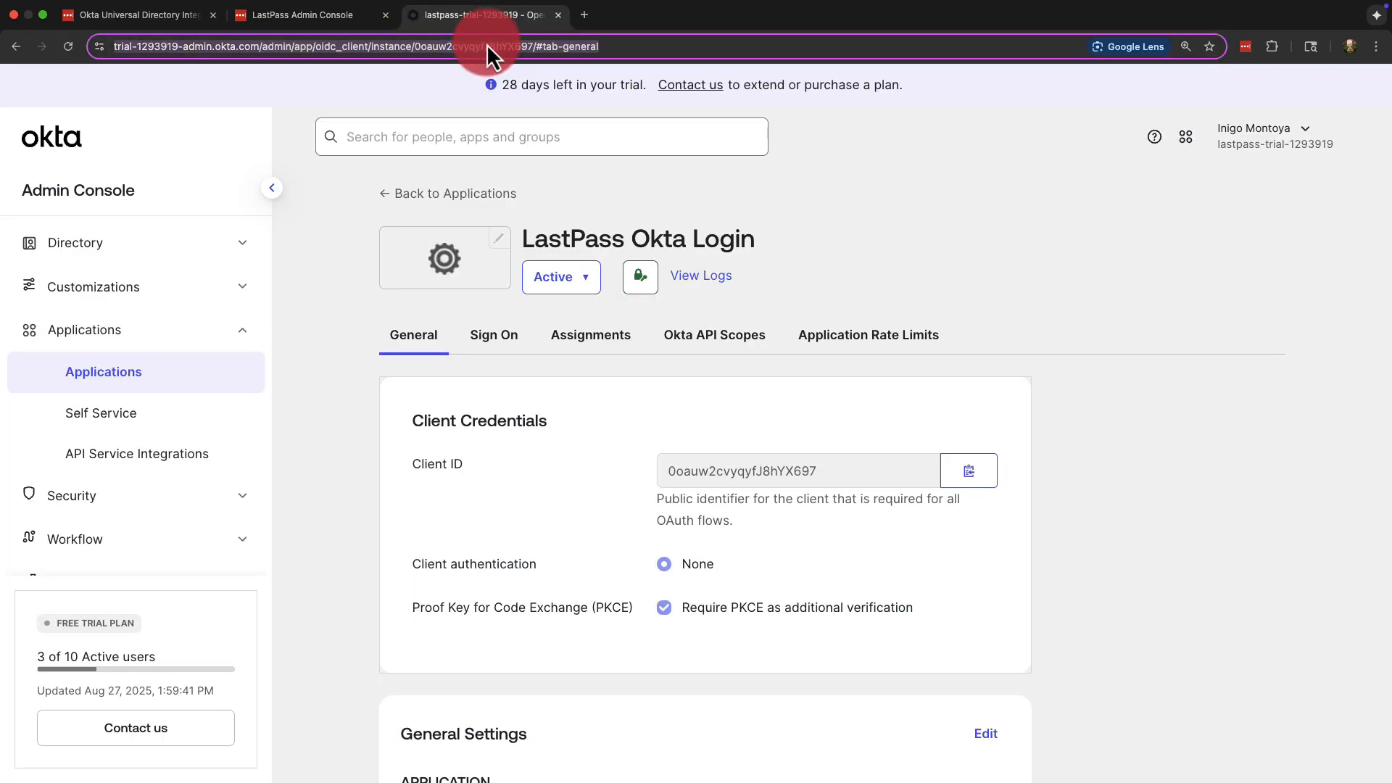
pyautogui.click(365, 21)
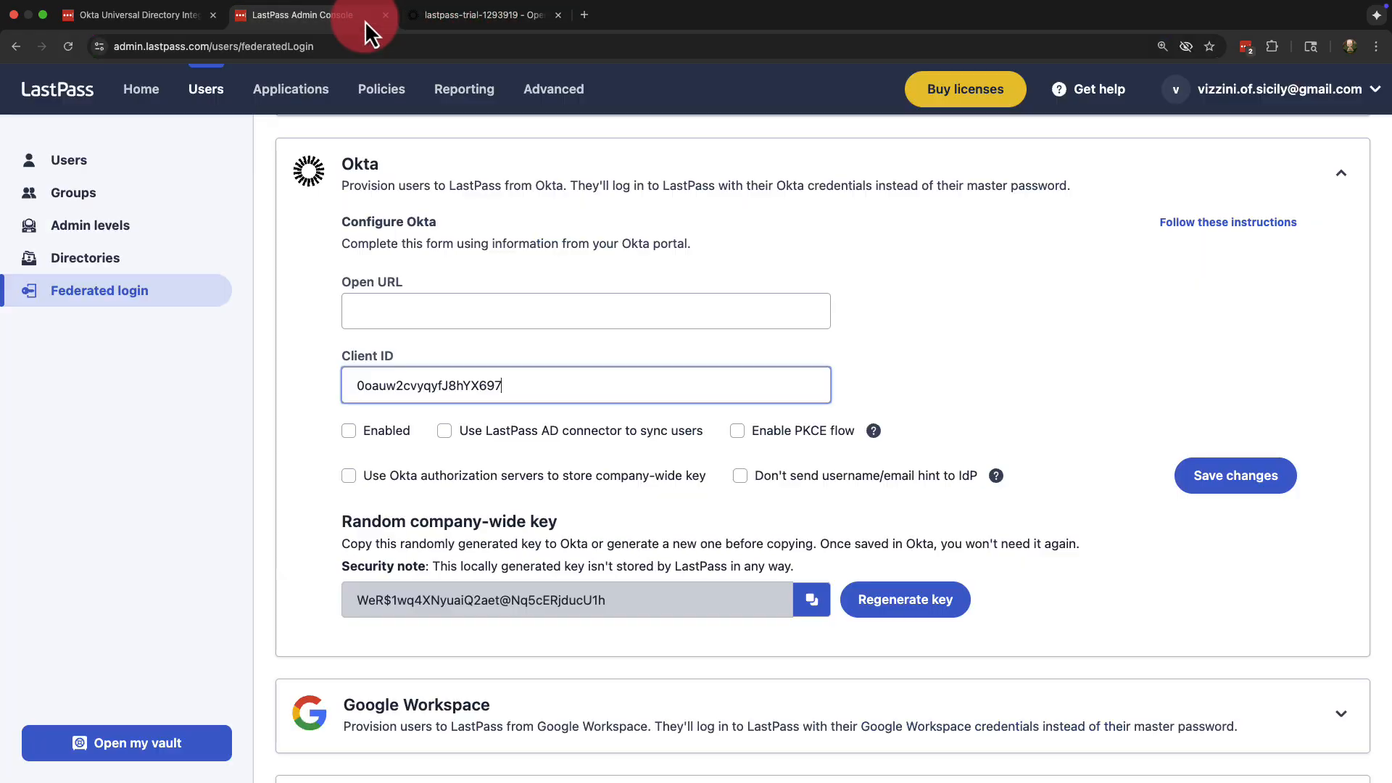
pyautogui.click(385, 299)
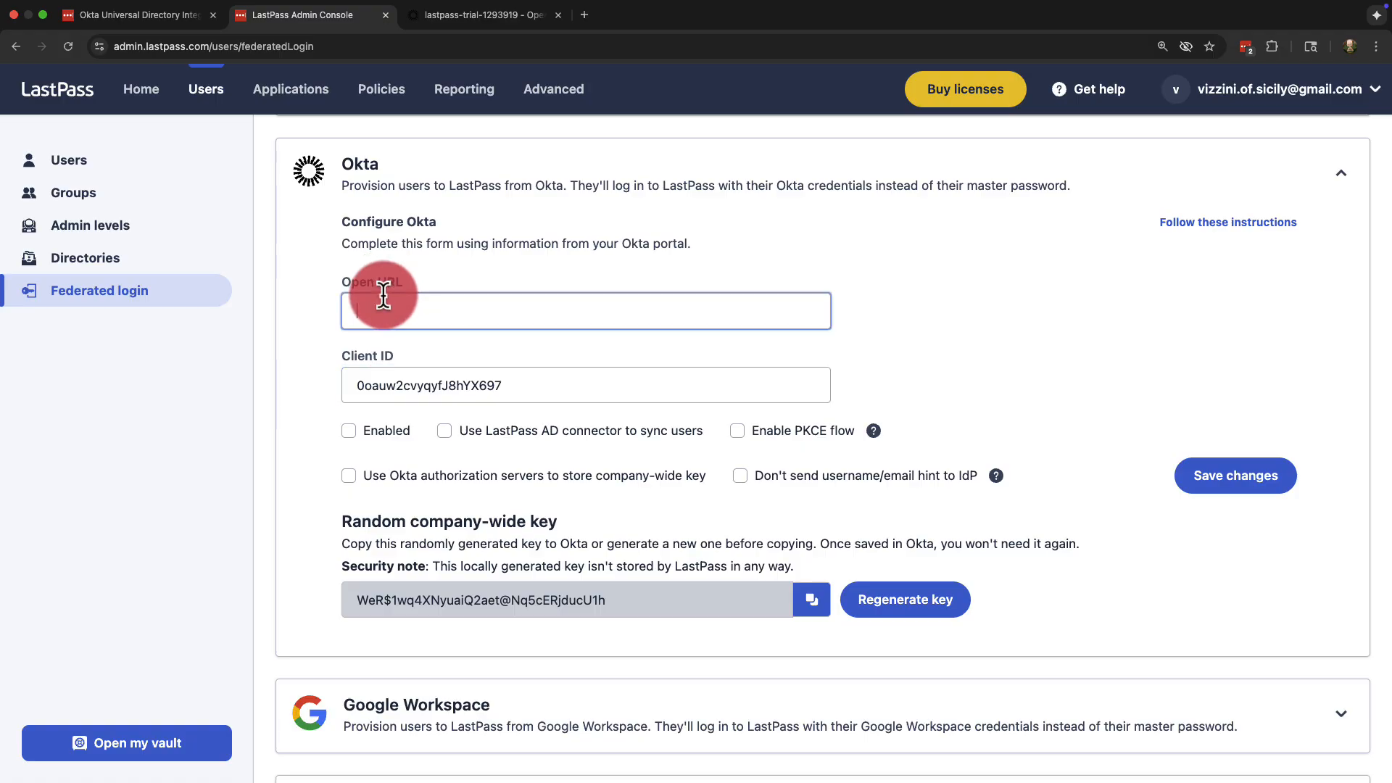
pyautogui.press('super+v')
pyautogui.moveTo(401, 310); pyautogui.dragTo(829, 306)
pyautogui.press('BackSpace')
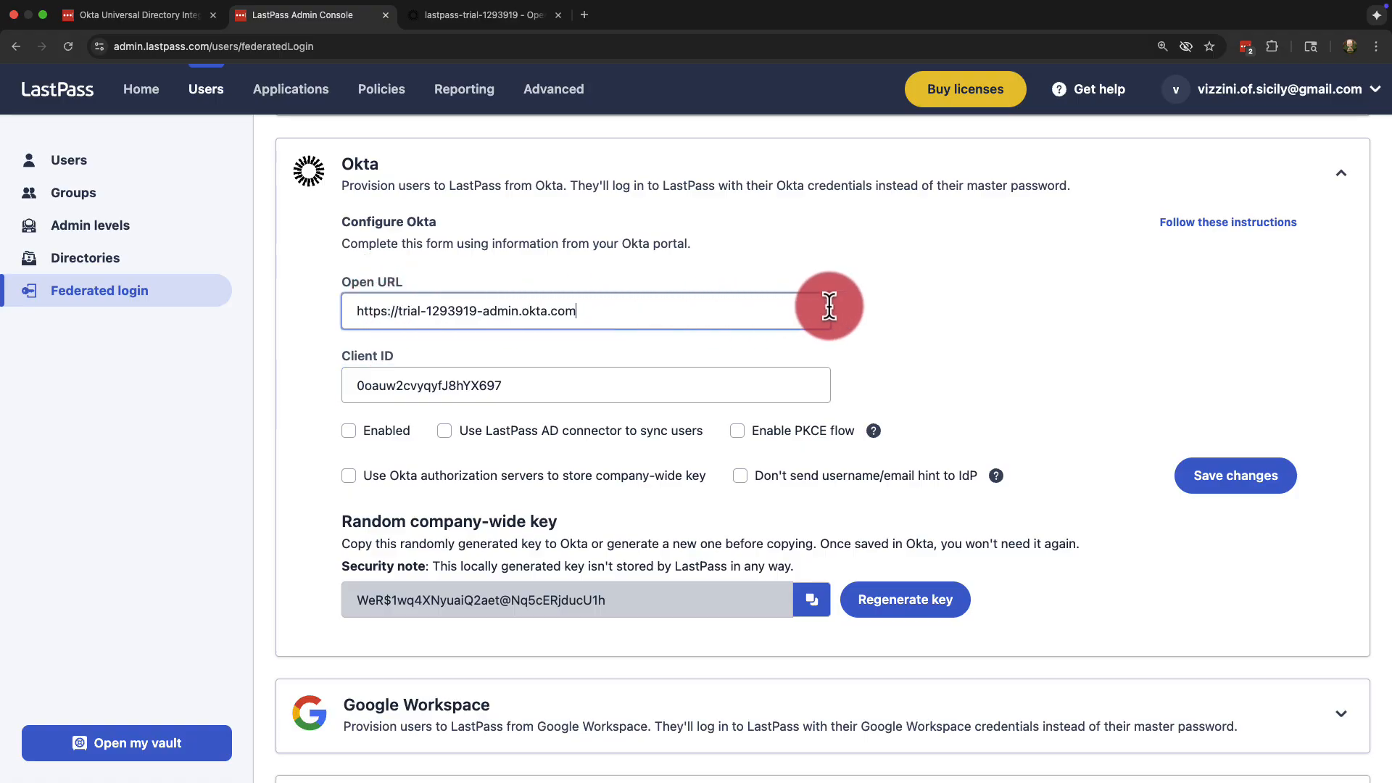
pyautogui.write('/.well-known/openid-configuration')
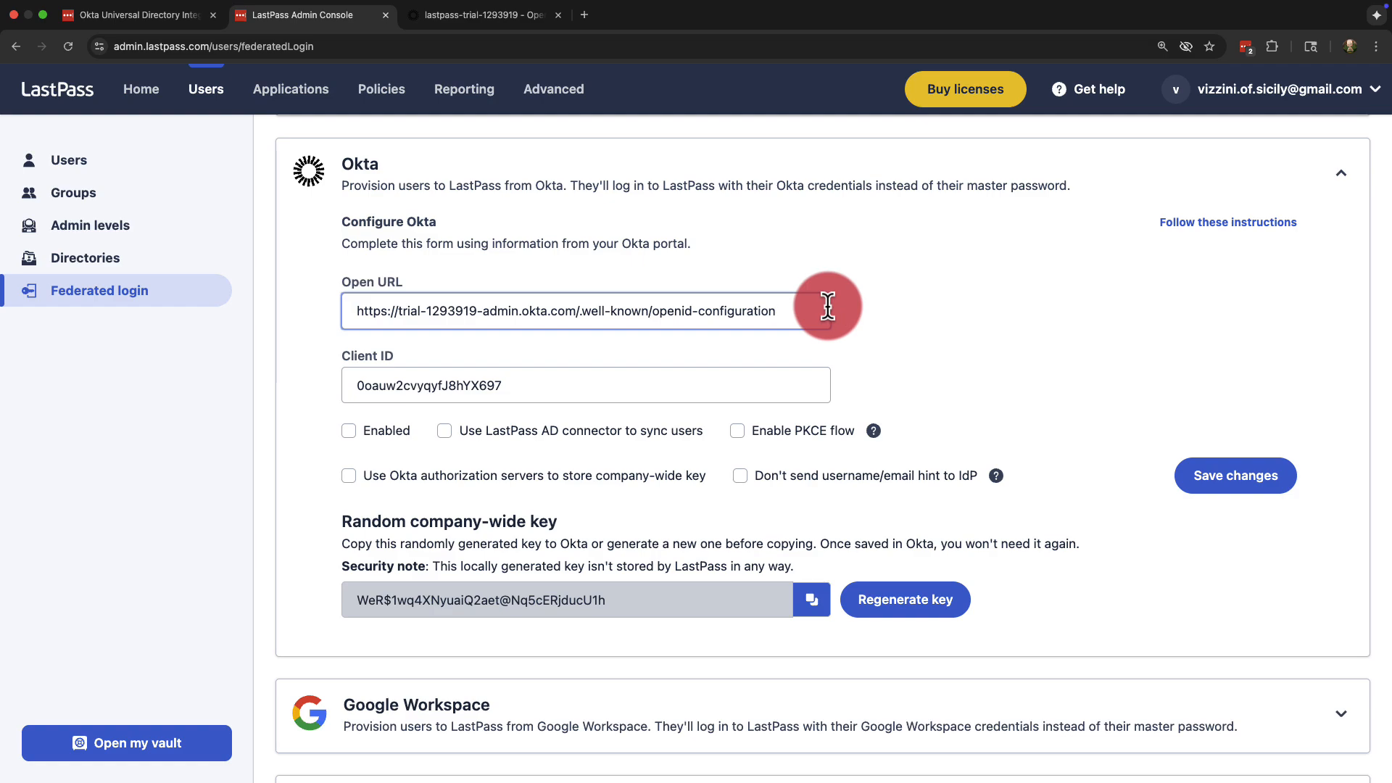
# - Enable Okta federated login with the PKCE flow and save the settings
pyautogui.click(350, 434)
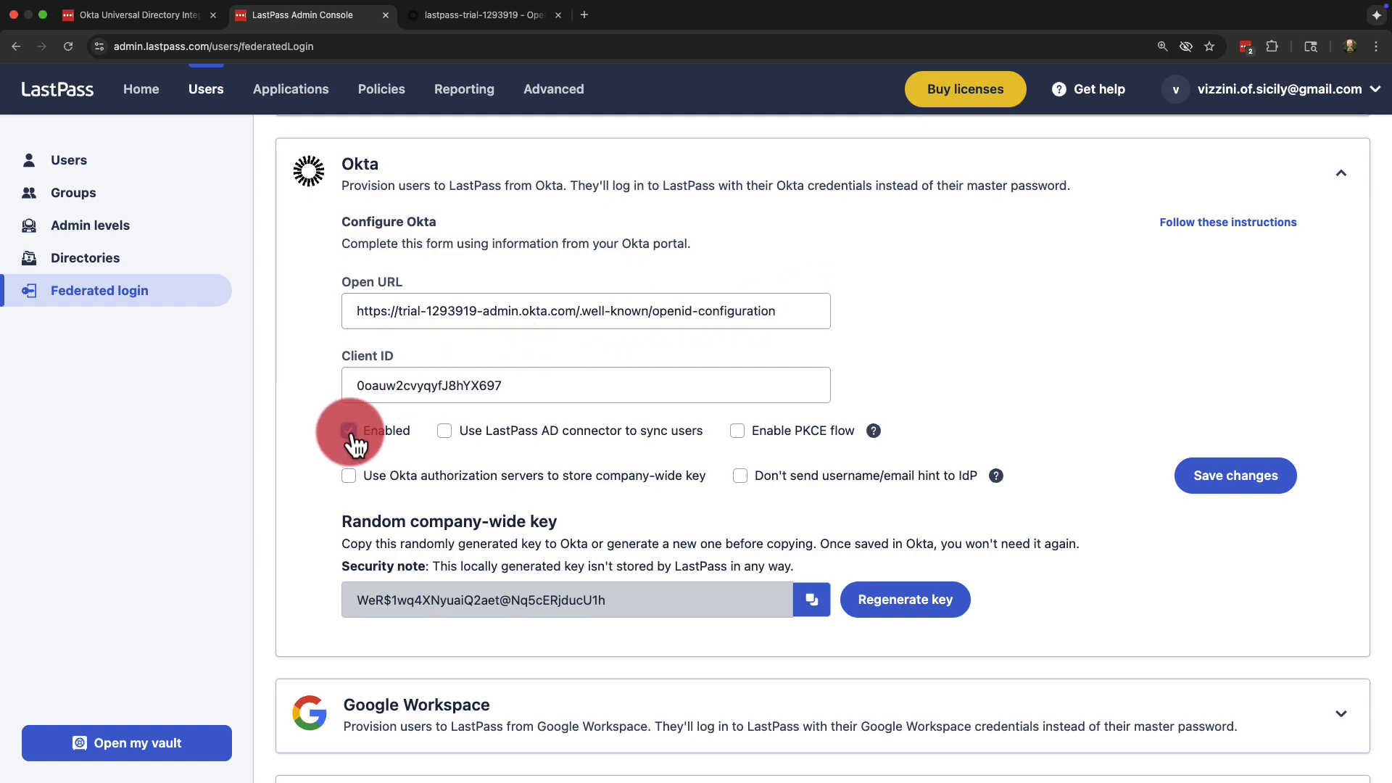
pyautogui.click(604, 455)
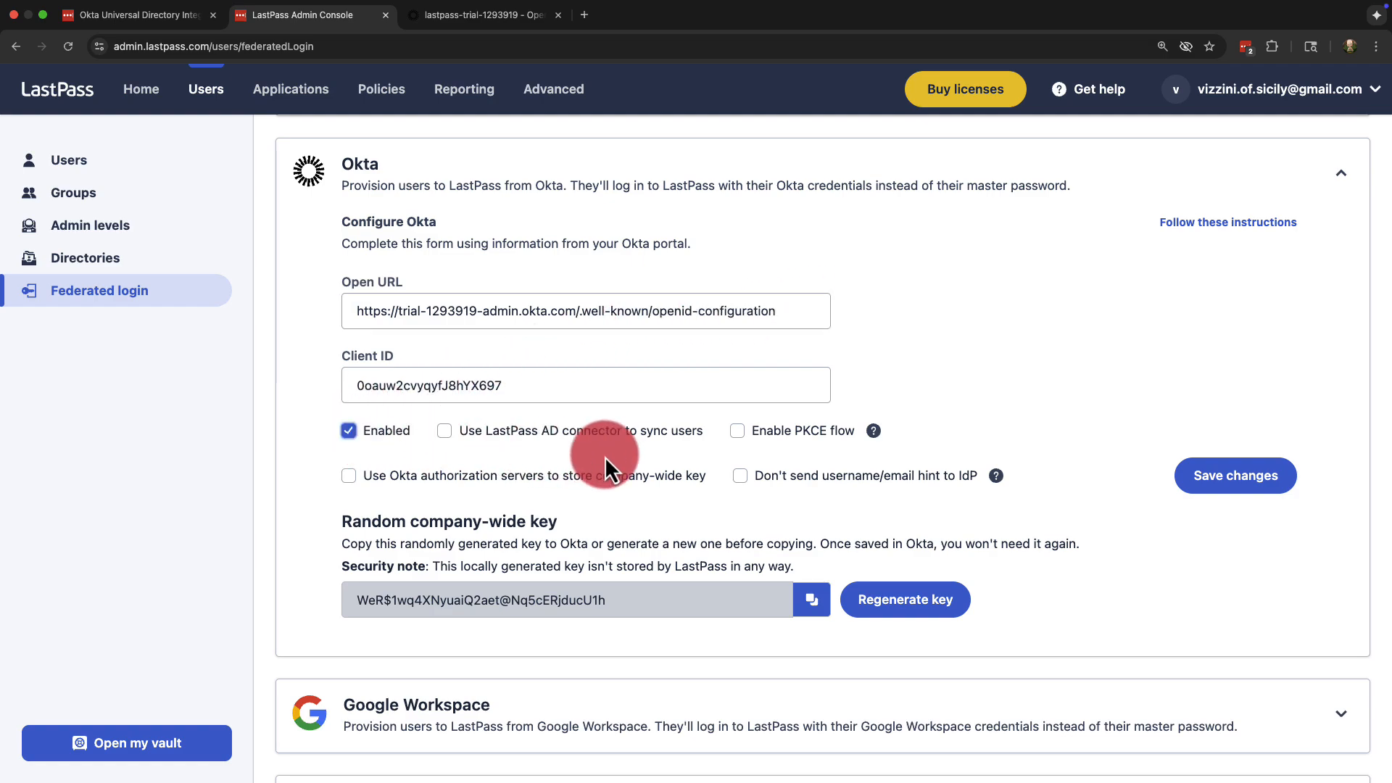
pyautogui.click(738, 433)
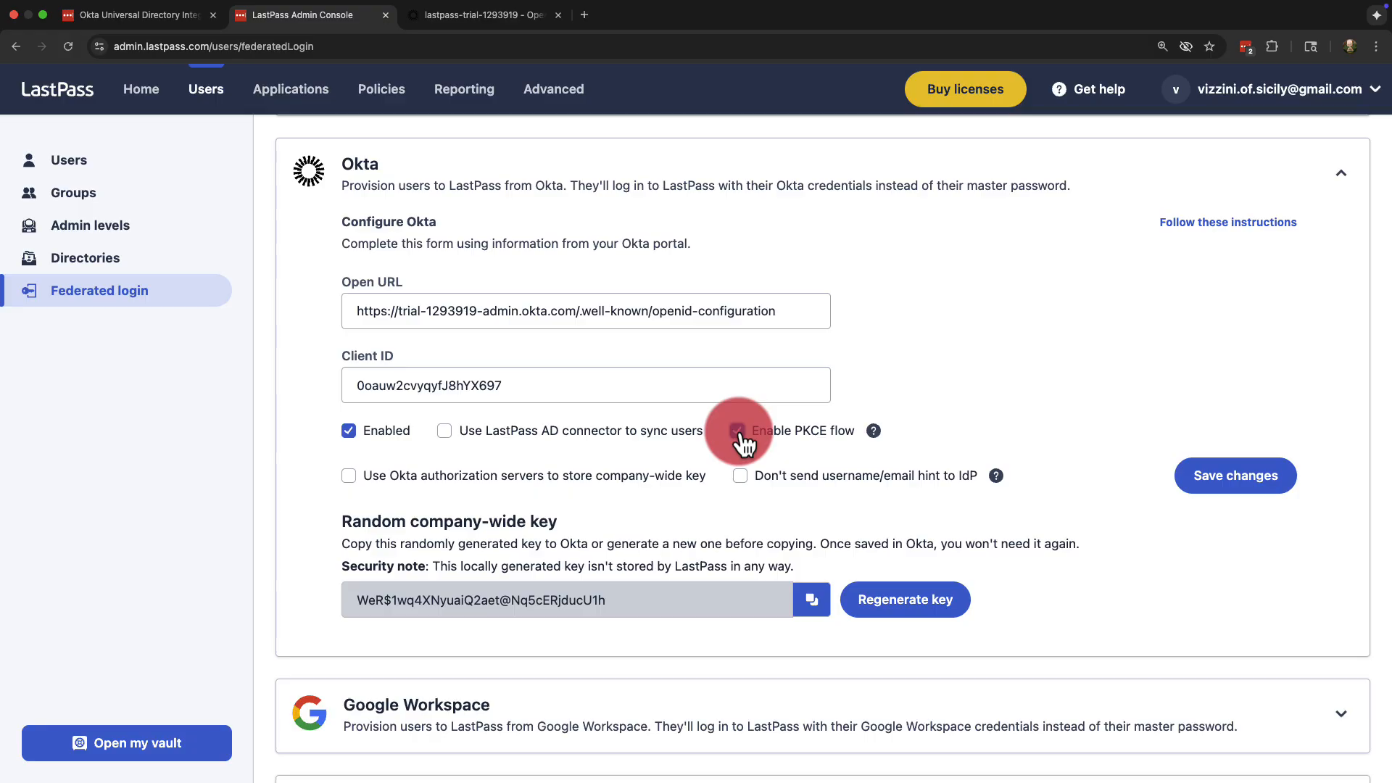
pyautogui.click(1216, 492)
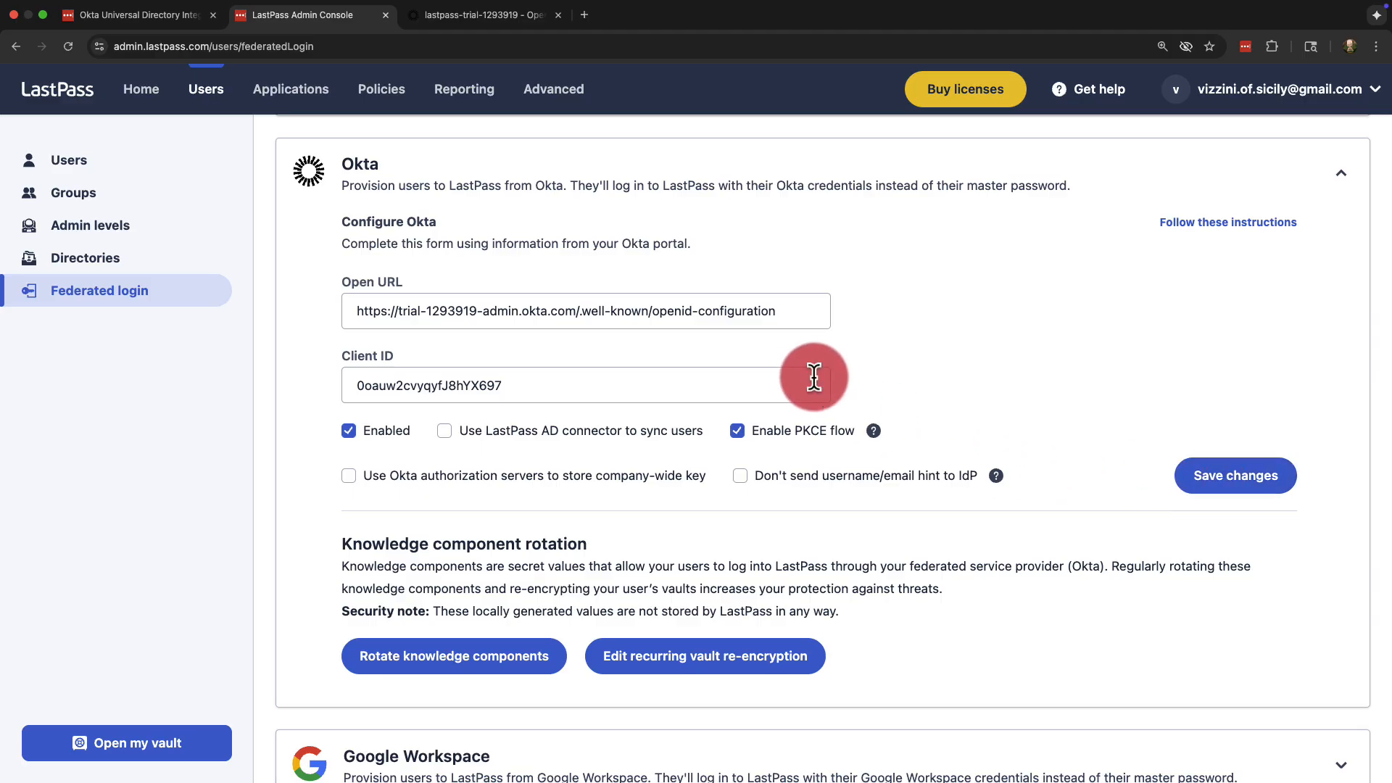
pyautogui.click(465, 20)
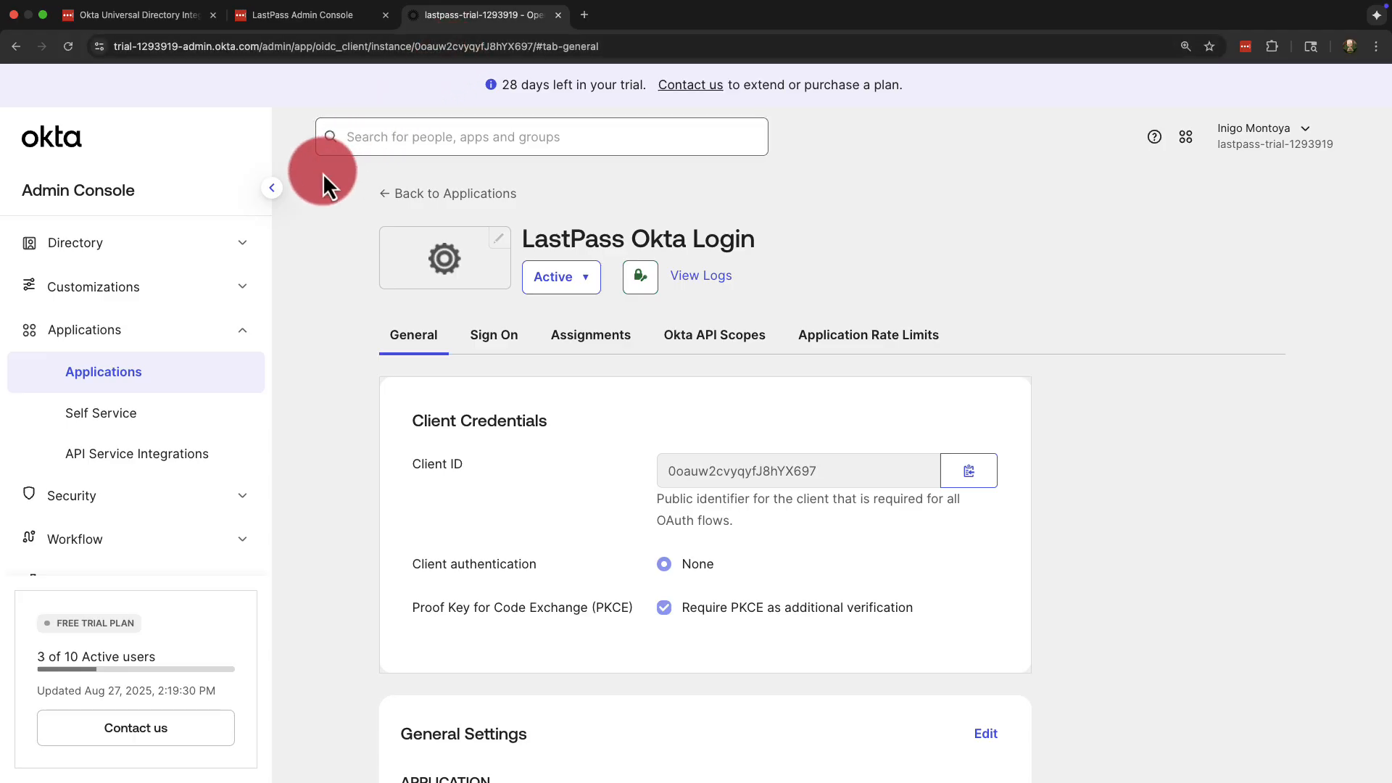
# - From the Applications list, assign LastPass Provisioning to the LastPass group via Assign to Groups
pyautogui.click(251, 255)
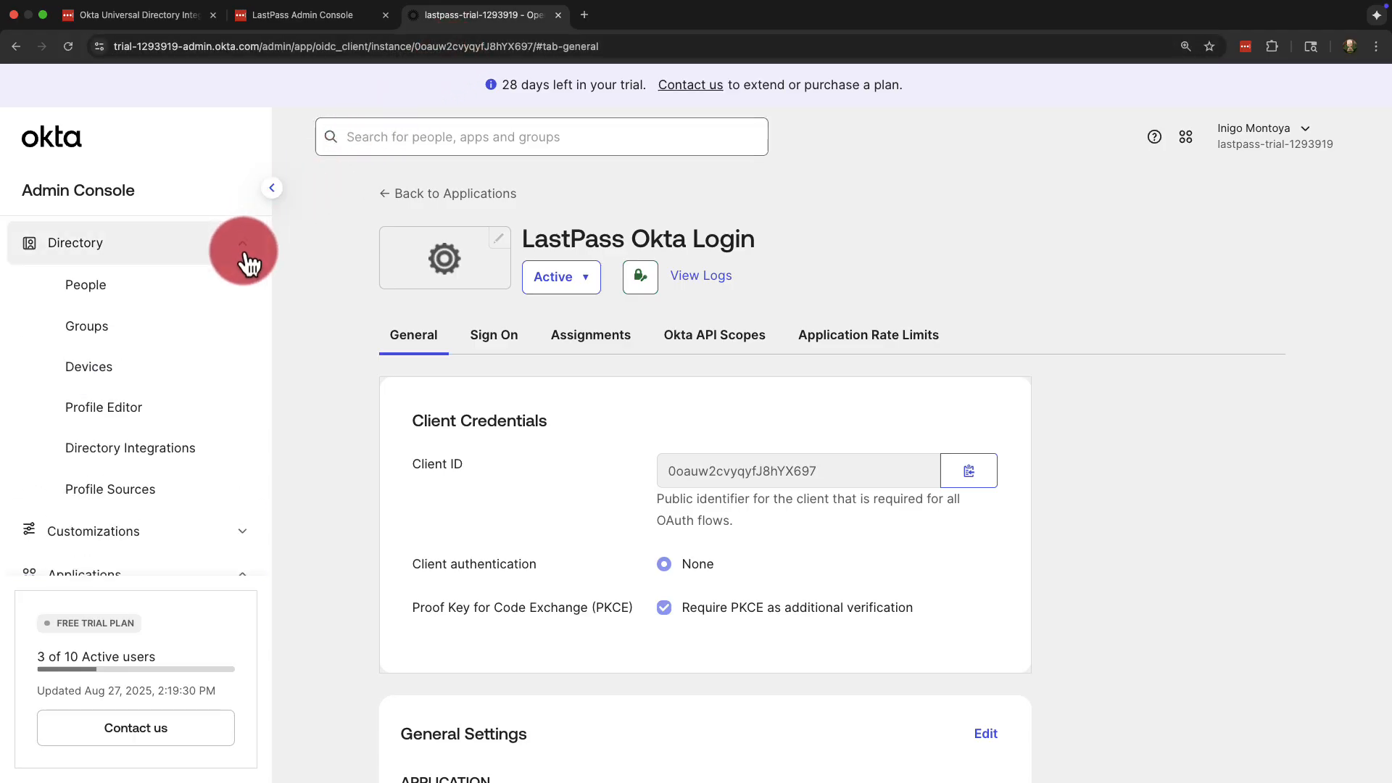
pyautogui.click(234, 293)
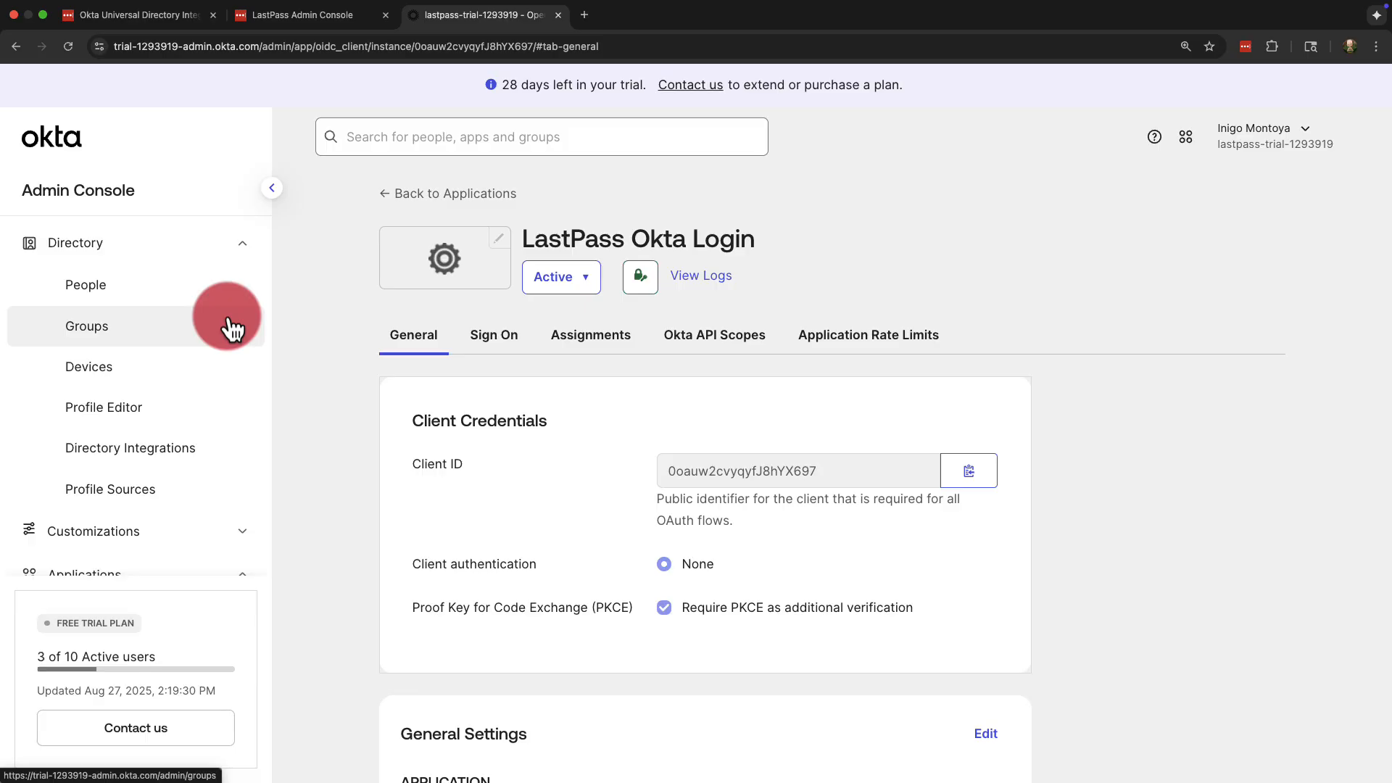
pyautogui.scroll(-2, 231, 327)
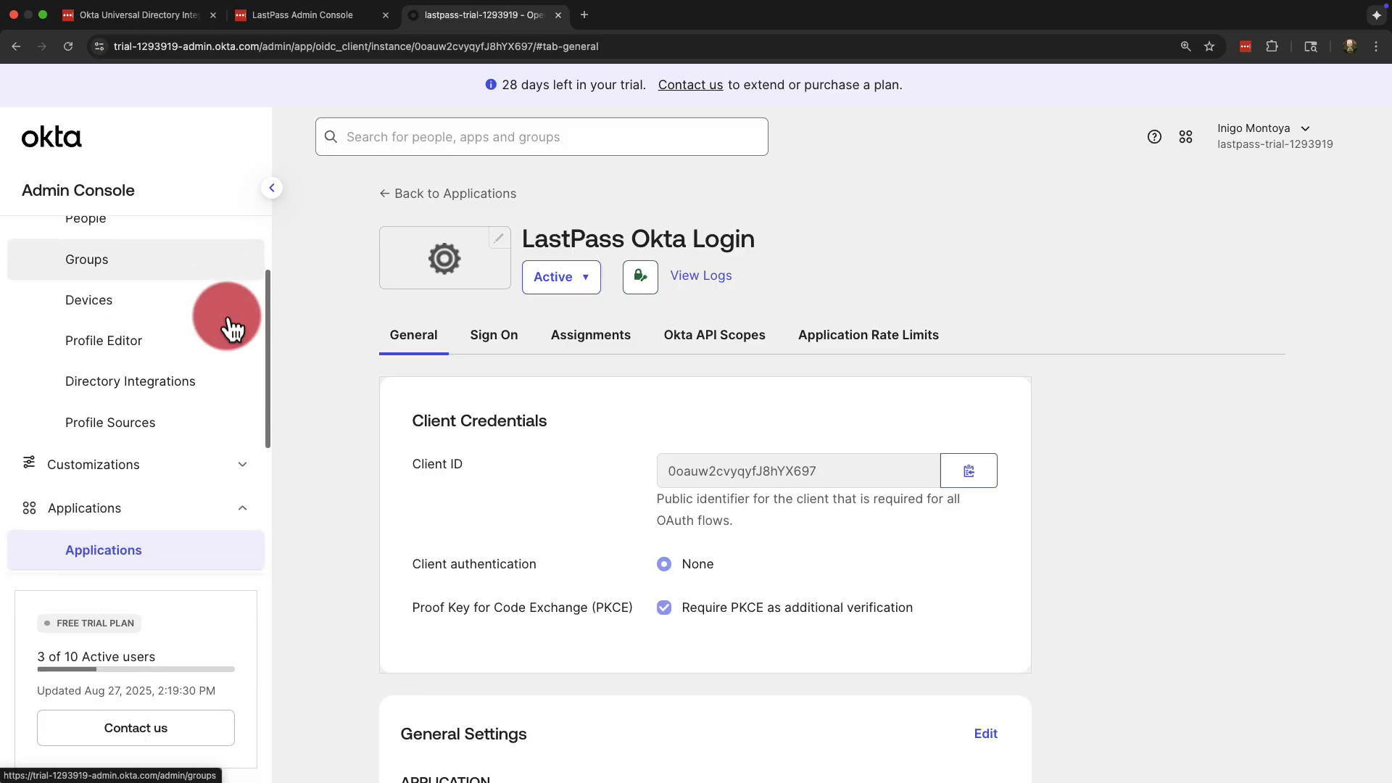
pyautogui.scroll(-5, 231, 328)
pyautogui.click(228, 317)
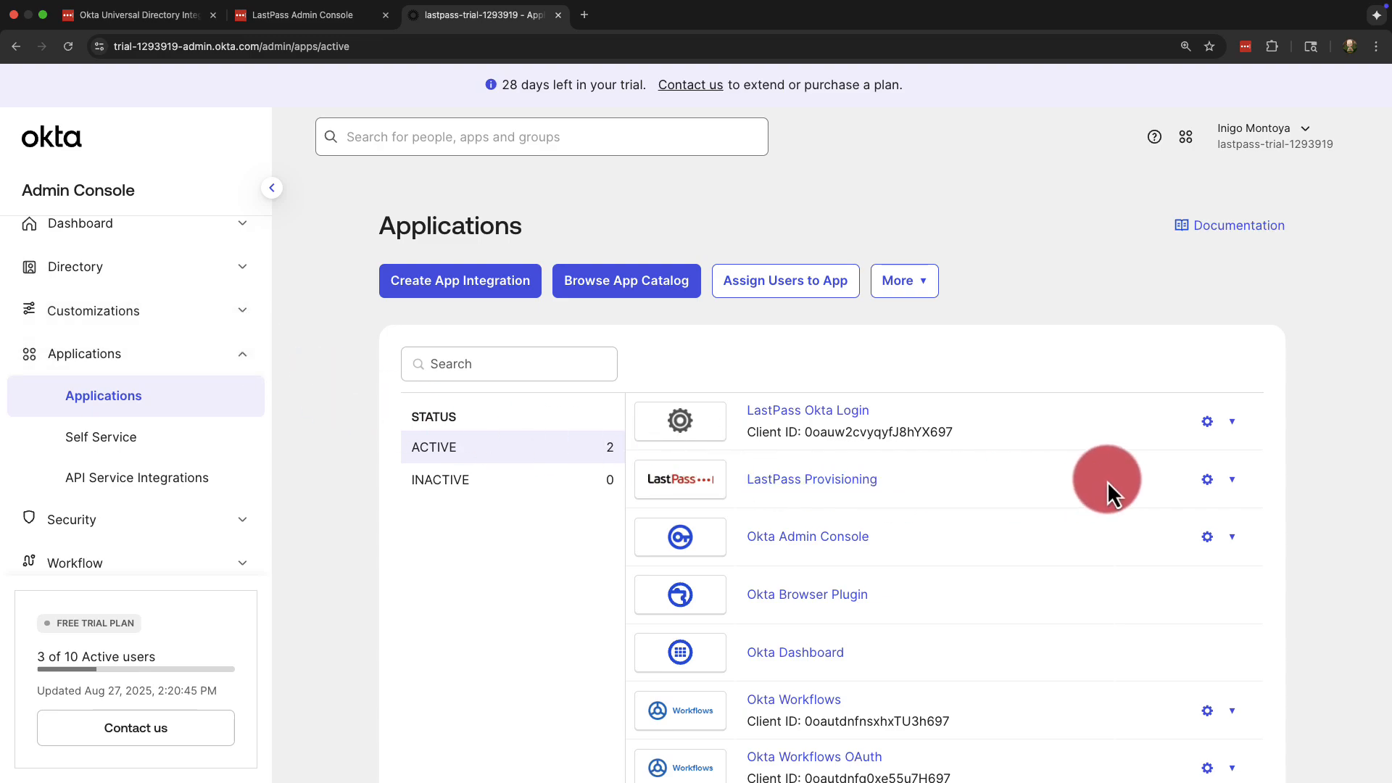
pyautogui.click(1230, 478)
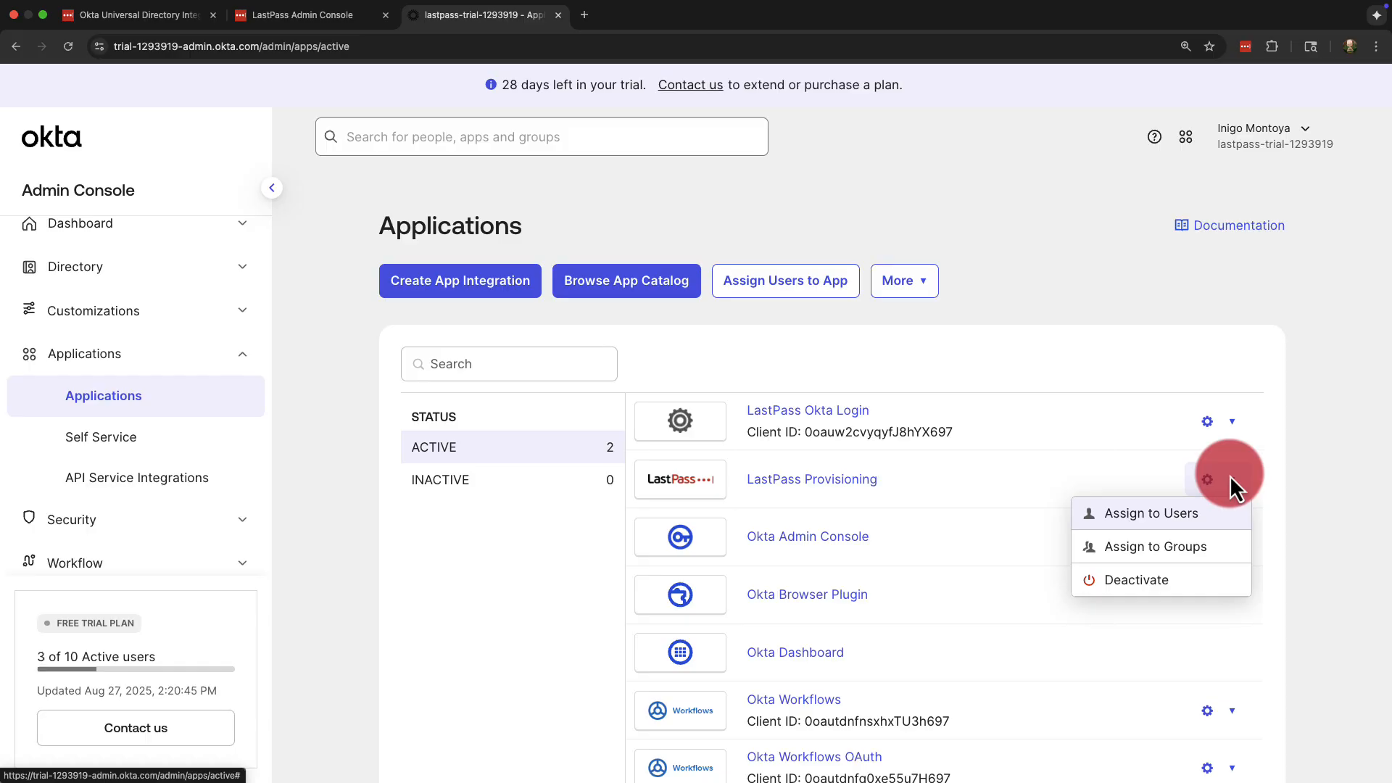
pyautogui.click(1202, 548)
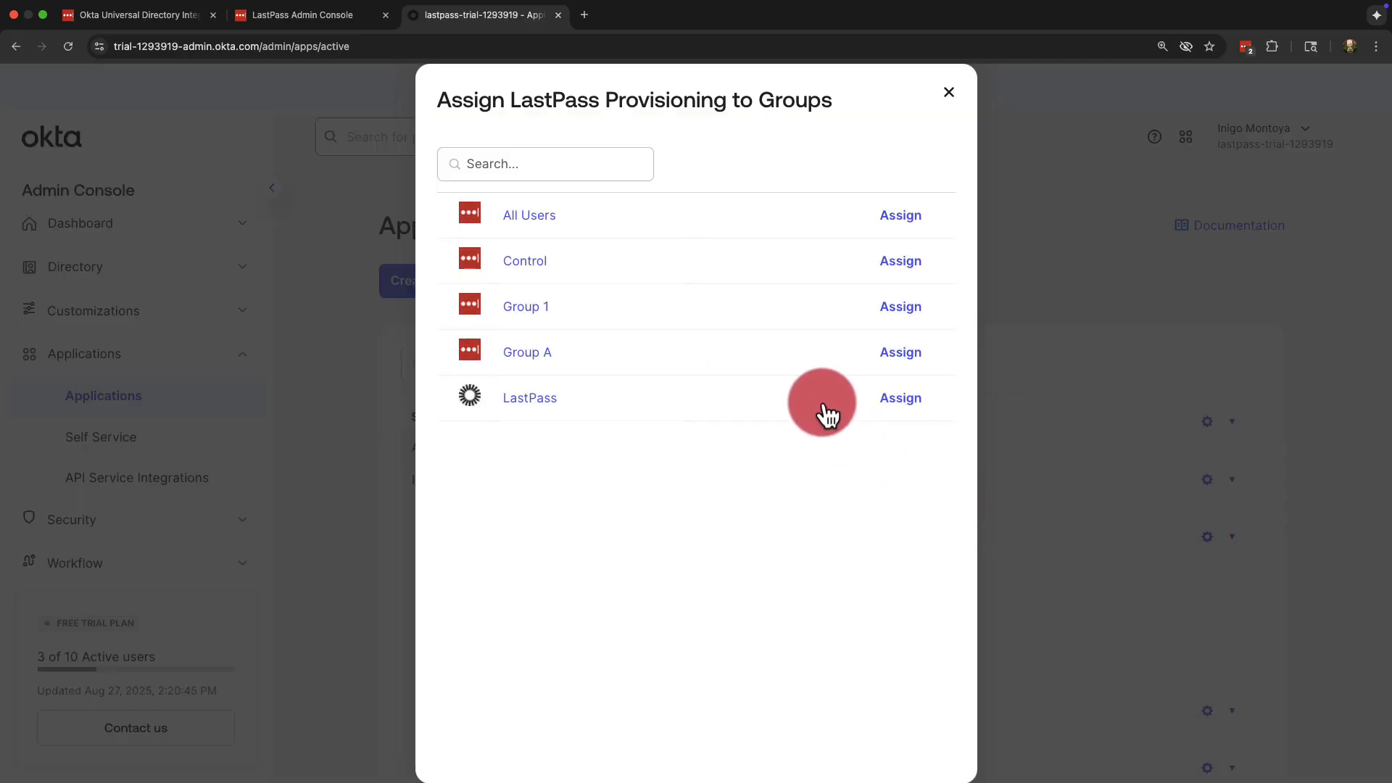
pyautogui.click(877, 401)
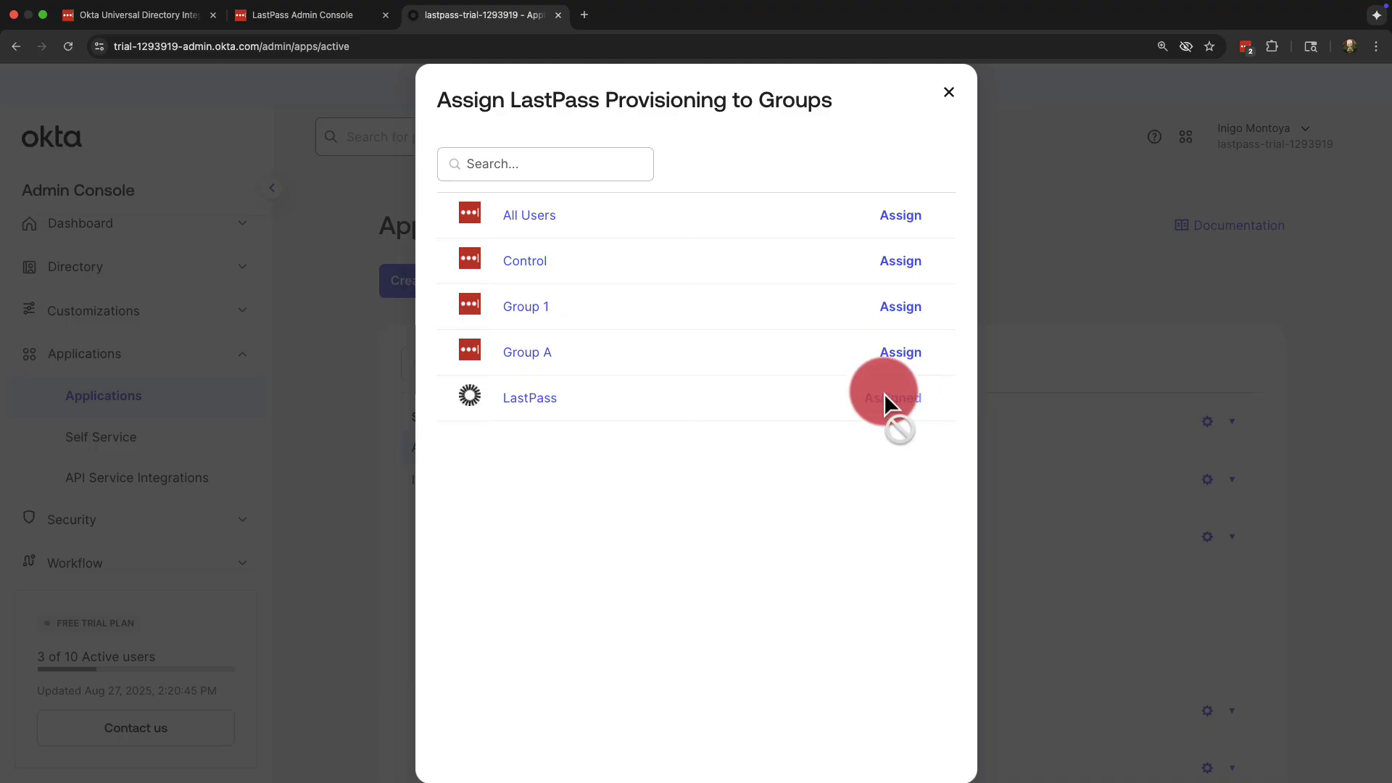
pyautogui.click(947, 92)
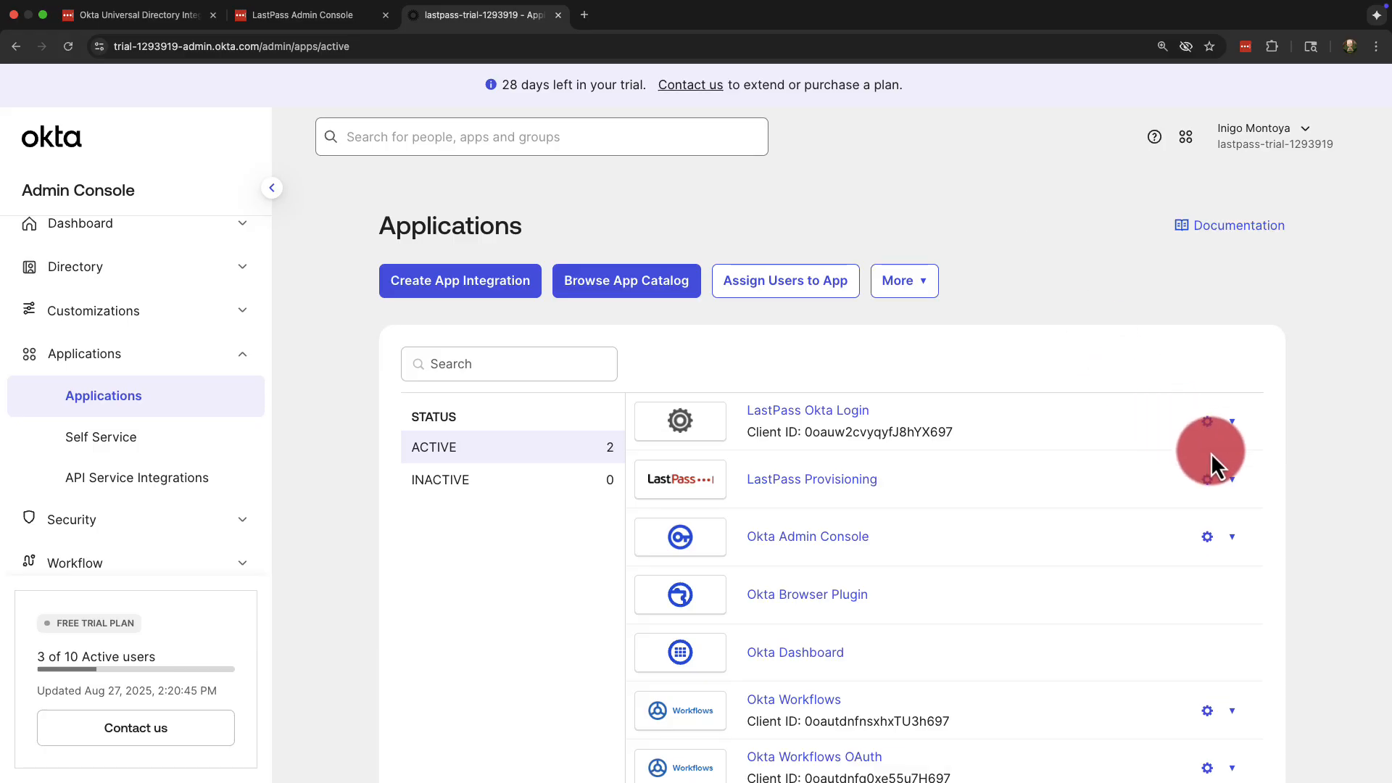
# - Review the people assignment window for LastPass Provisioning, then close it
pyautogui.click(1231, 475)
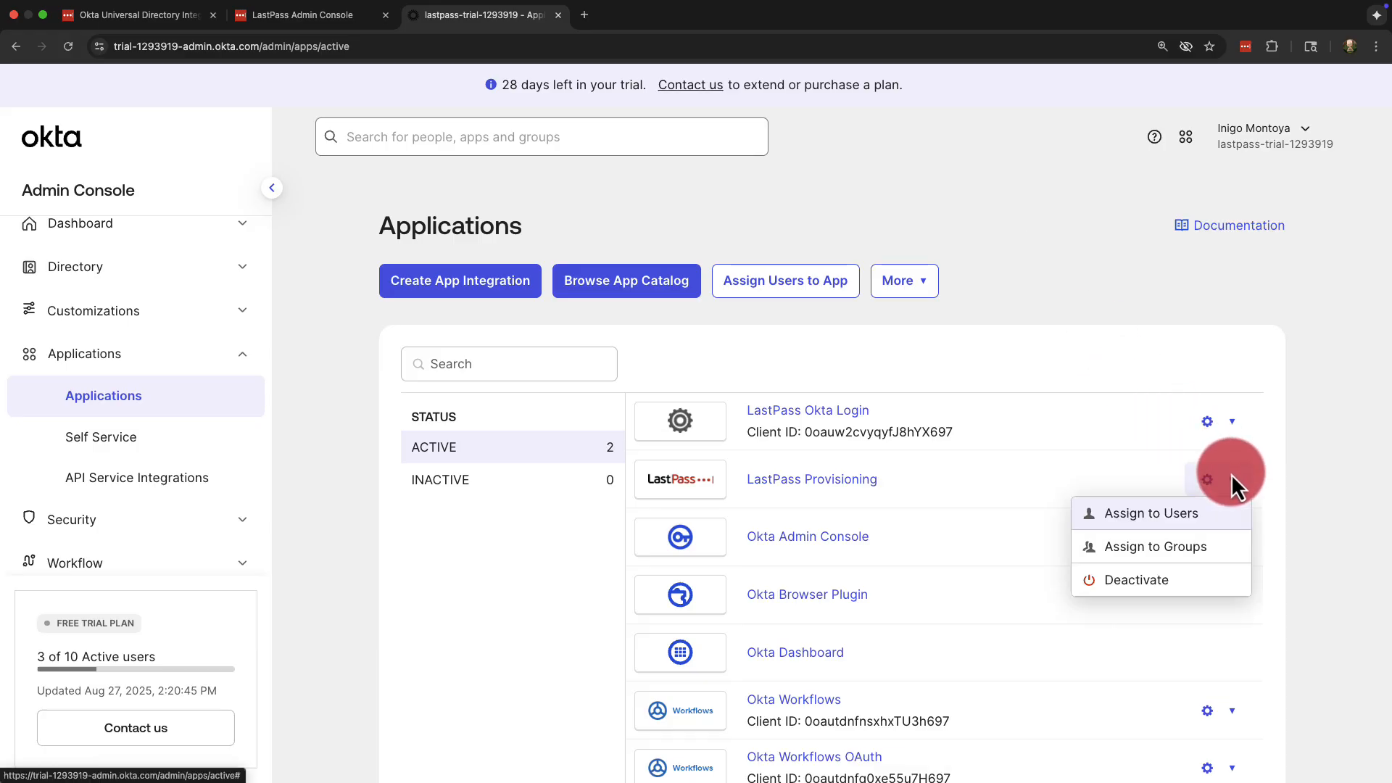
pyautogui.click(1191, 514)
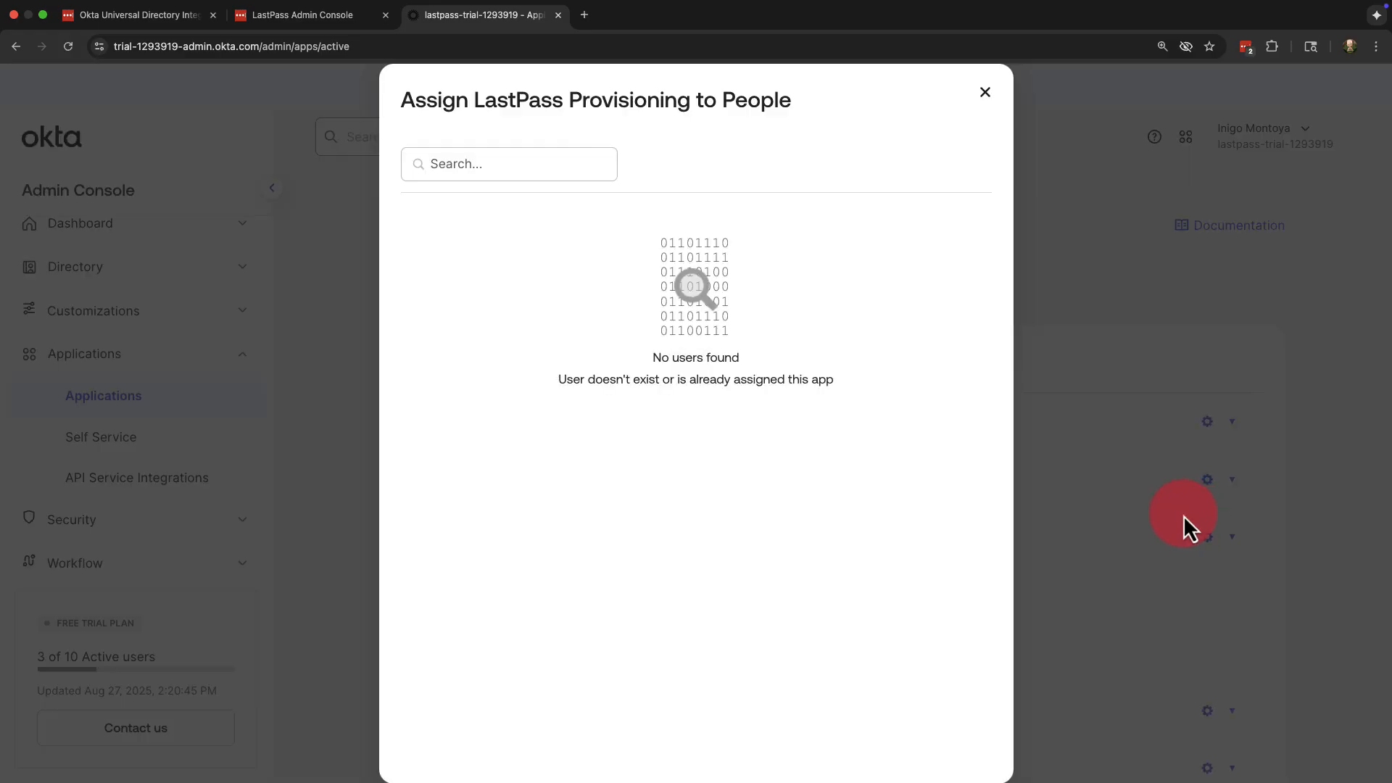
pyautogui.click(582, 168)
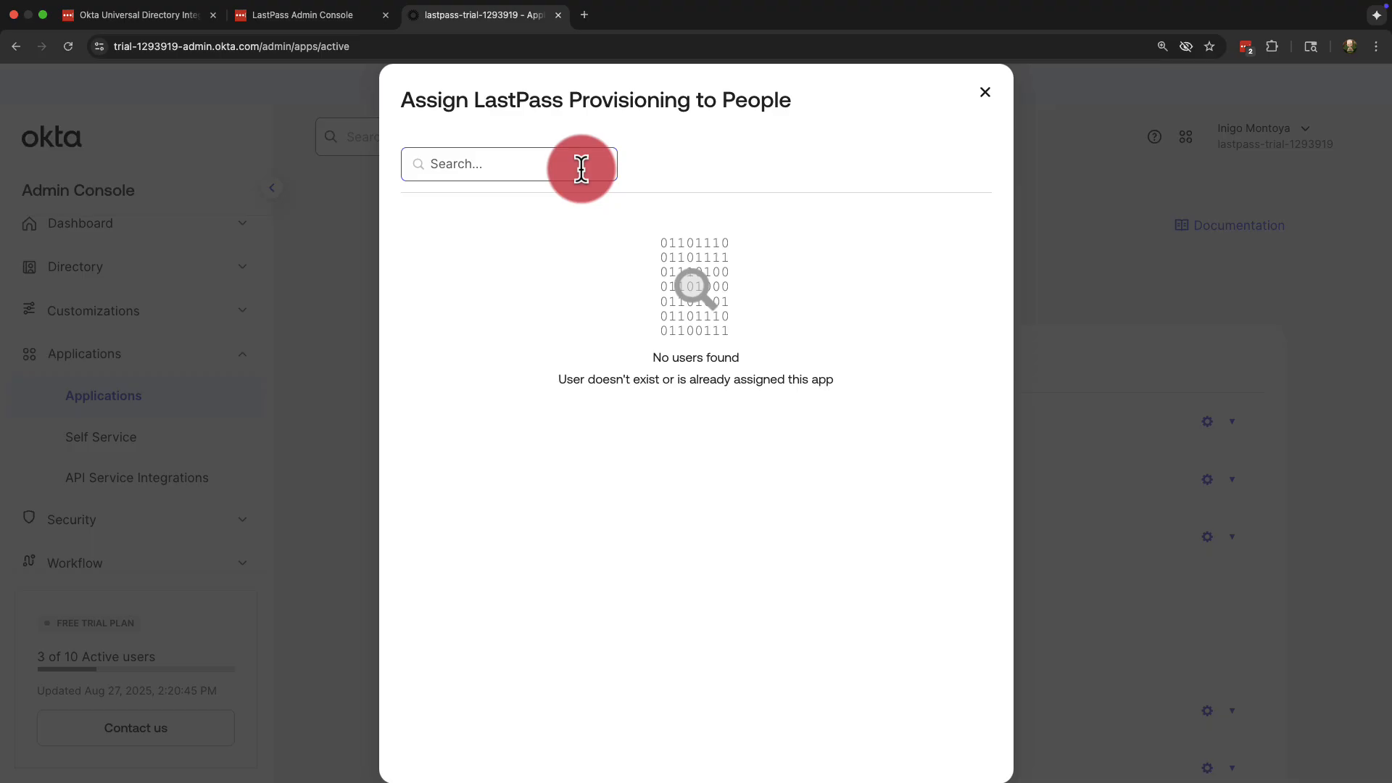
pyautogui.click(984, 94)
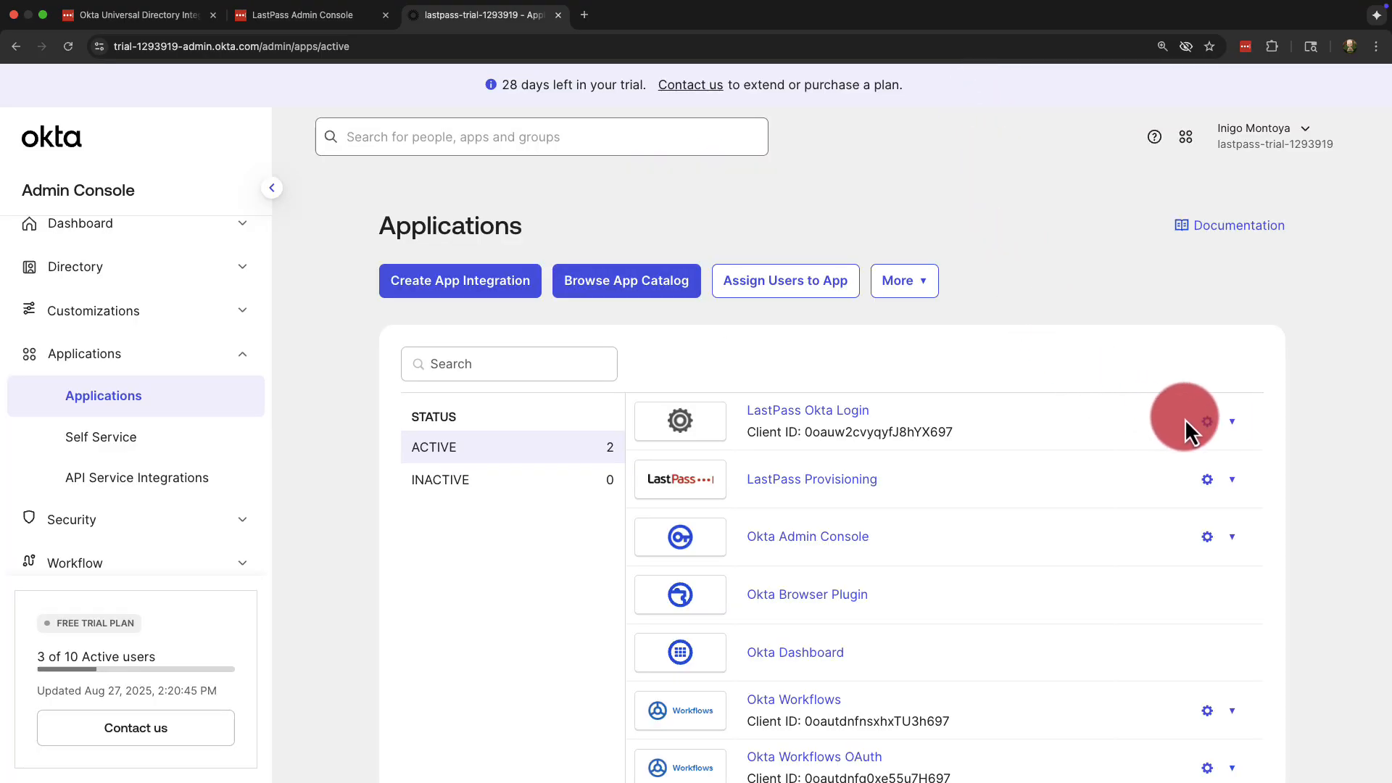
# - Assign LastPass Okta Login to the LastPass group through its Assign to Groups option
pyautogui.click(1229, 422)
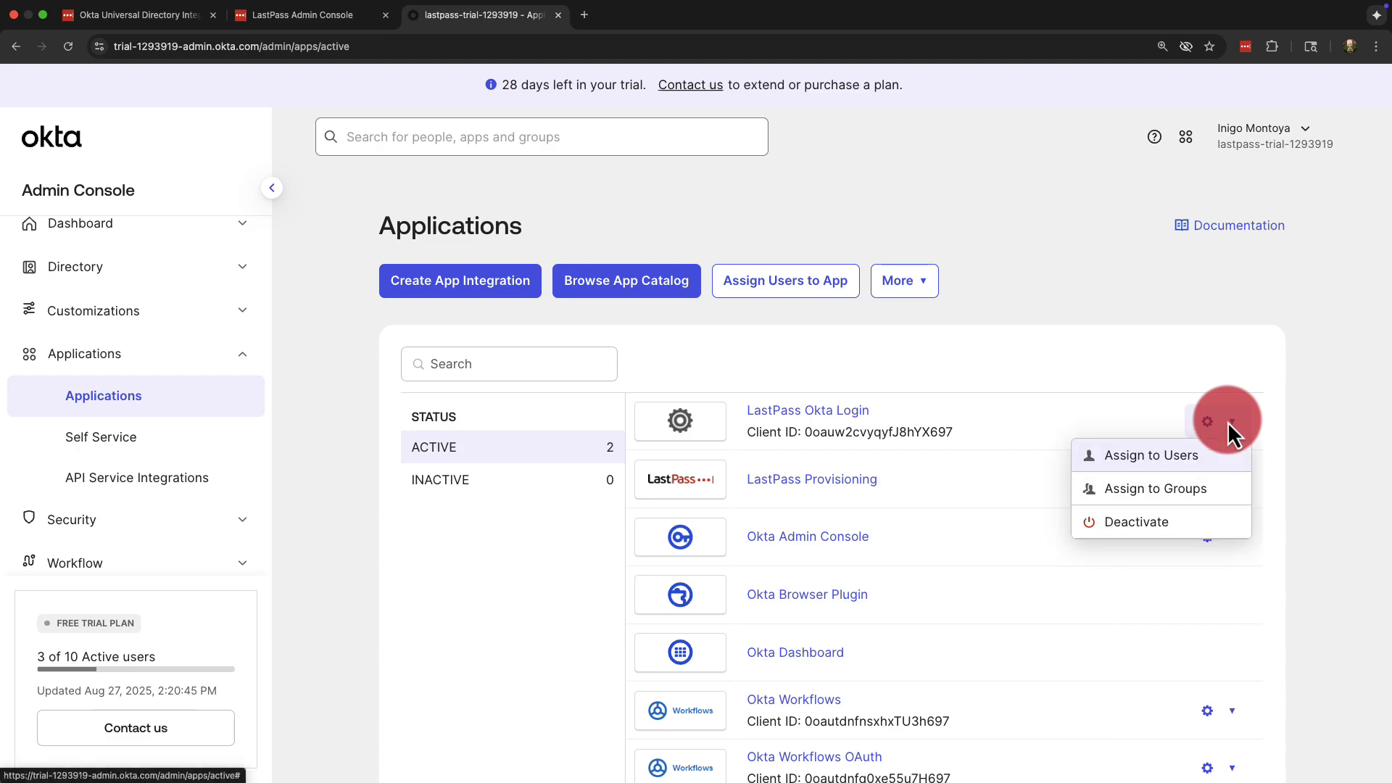
pyautogui.click(1188, 481)
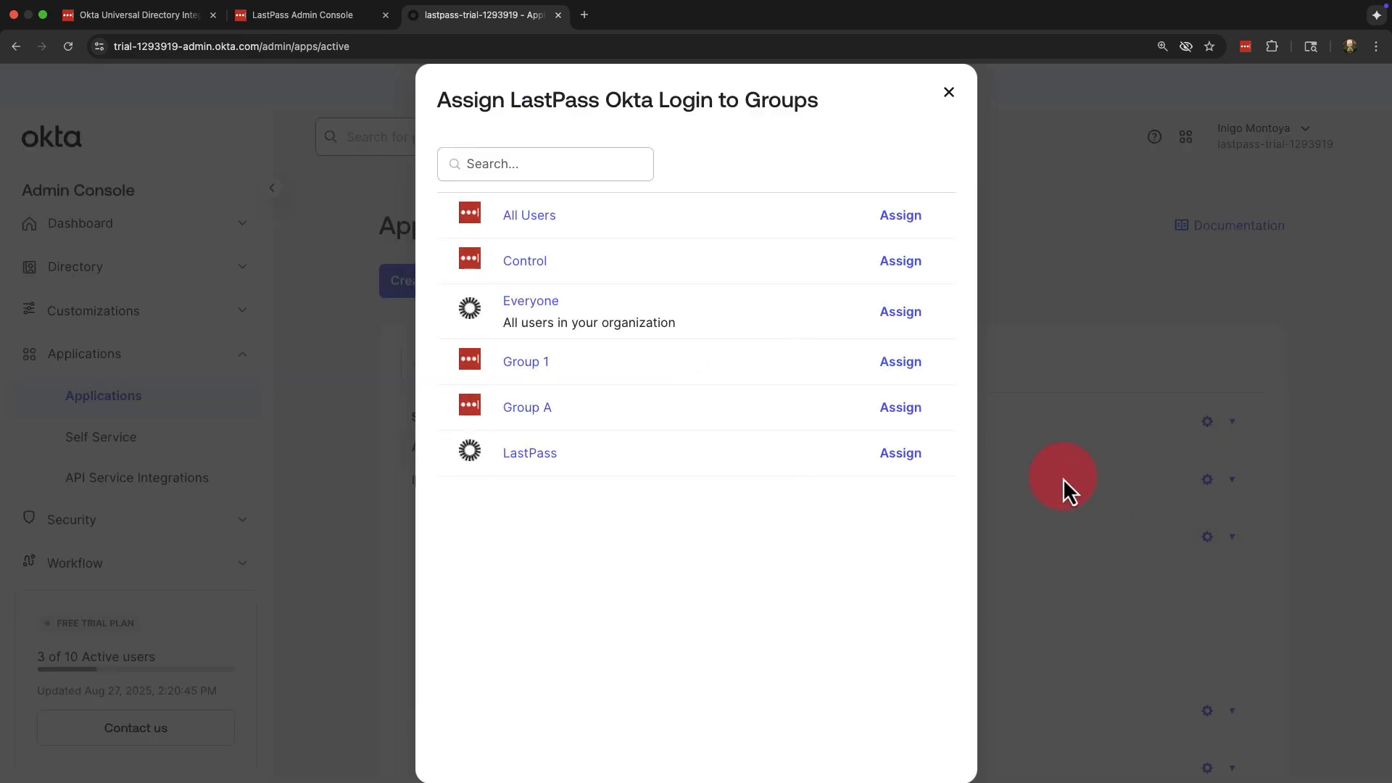
pyautogui.click(915, 451)
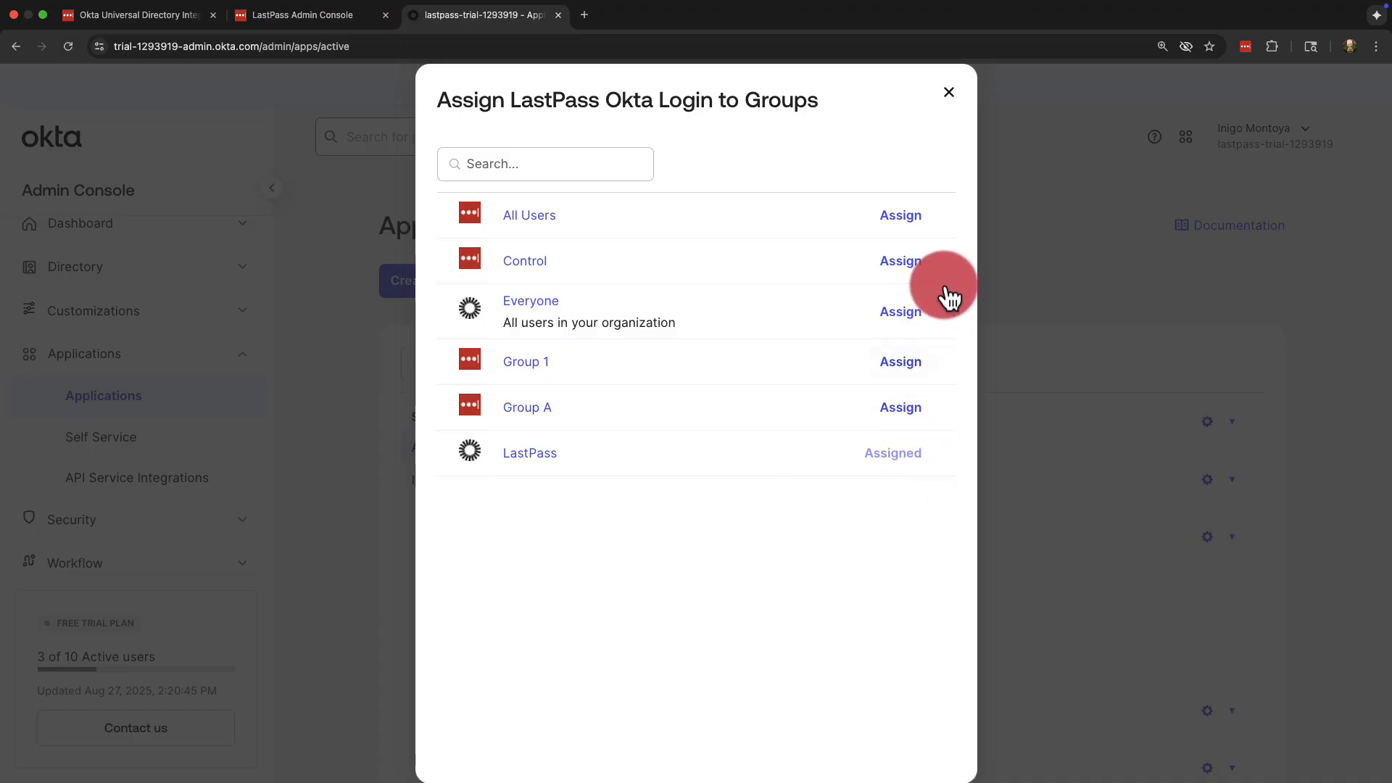
pyautogui.click(948, 93)
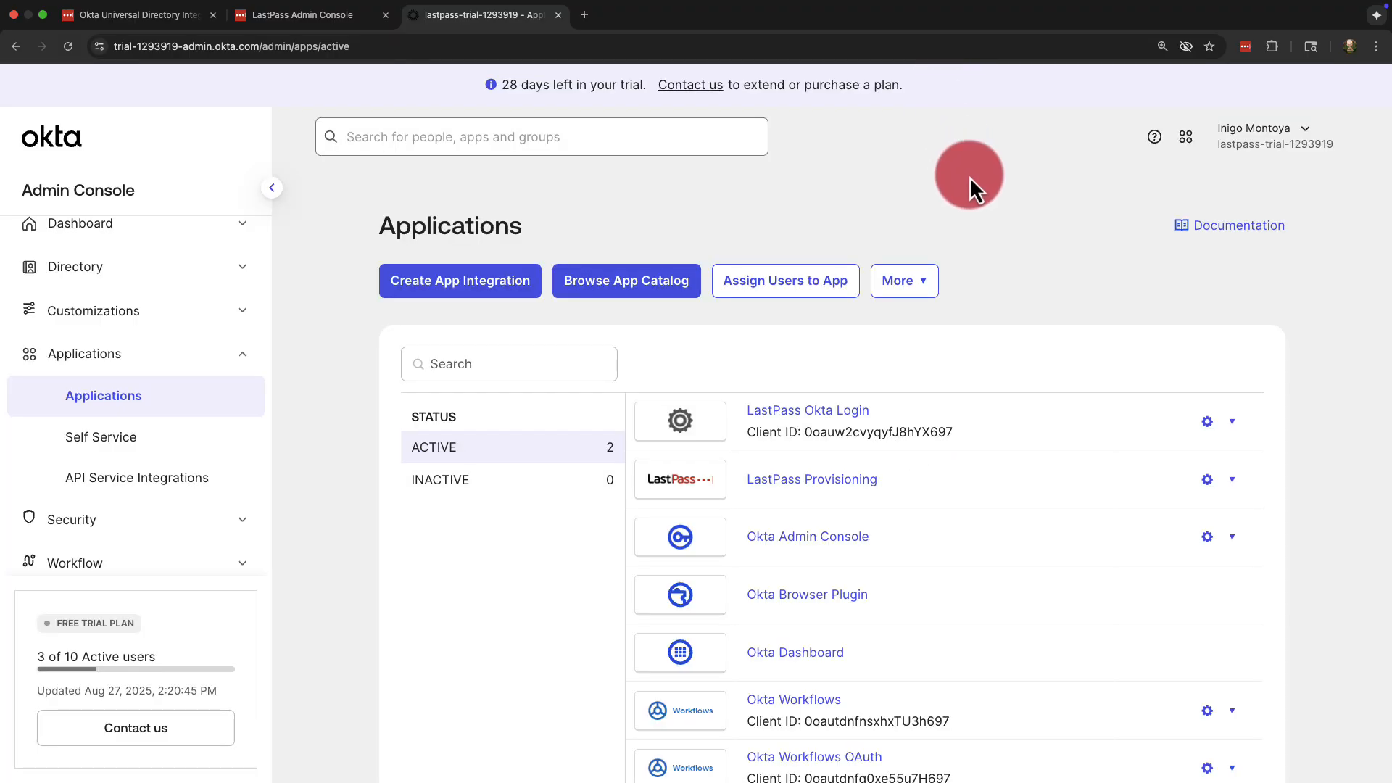
# - Check the Assign to Users window for LastPass Okta Login, then close it
pyautogui.click(1231, 423)
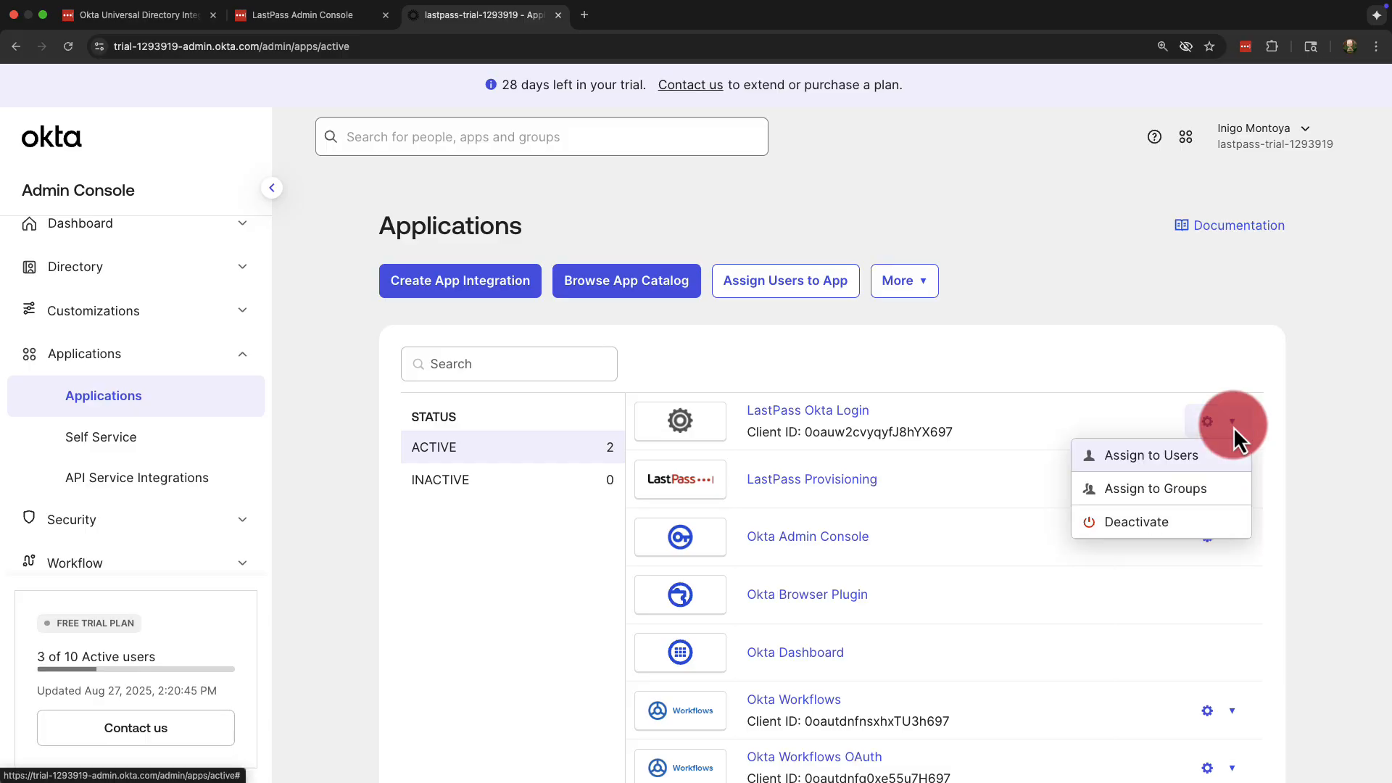
pyautogui.click(1197, 464)
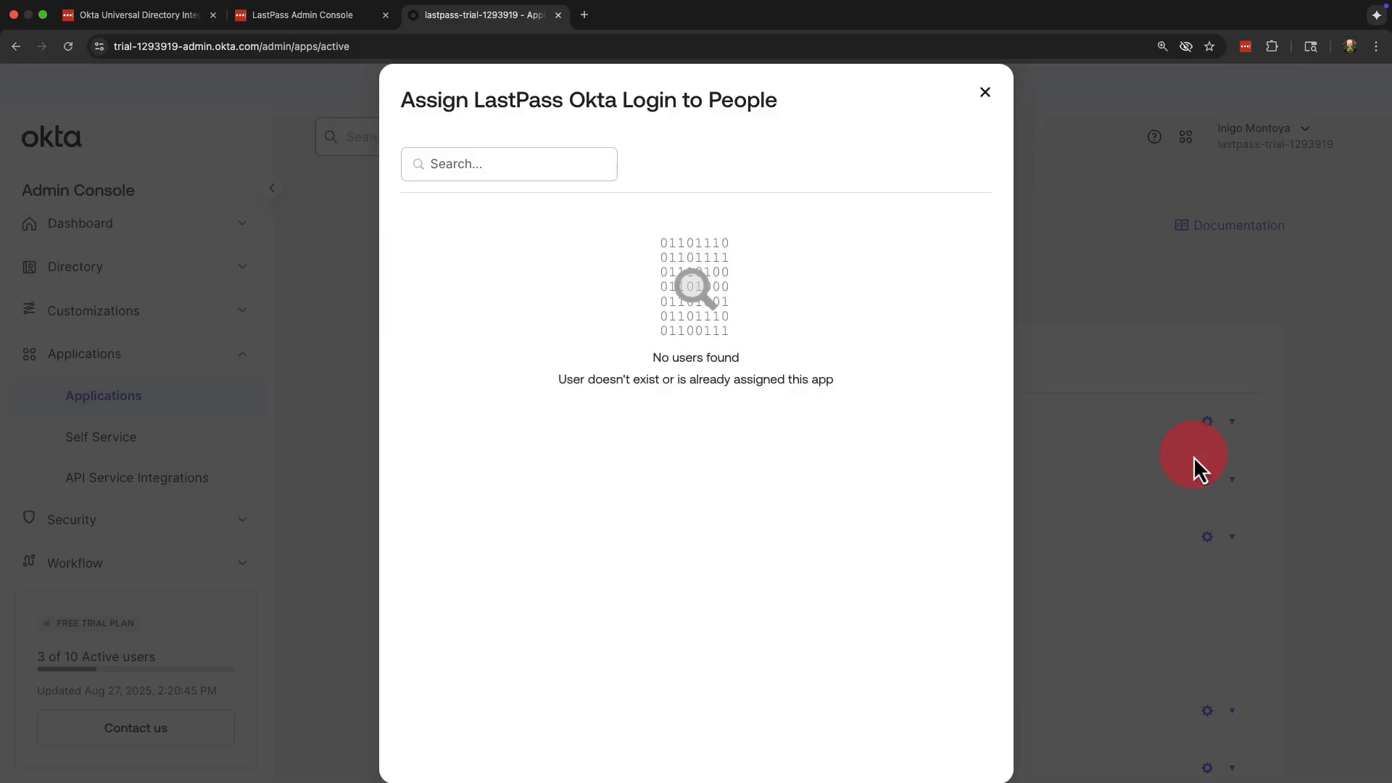
pyautogui.click(982, 94)
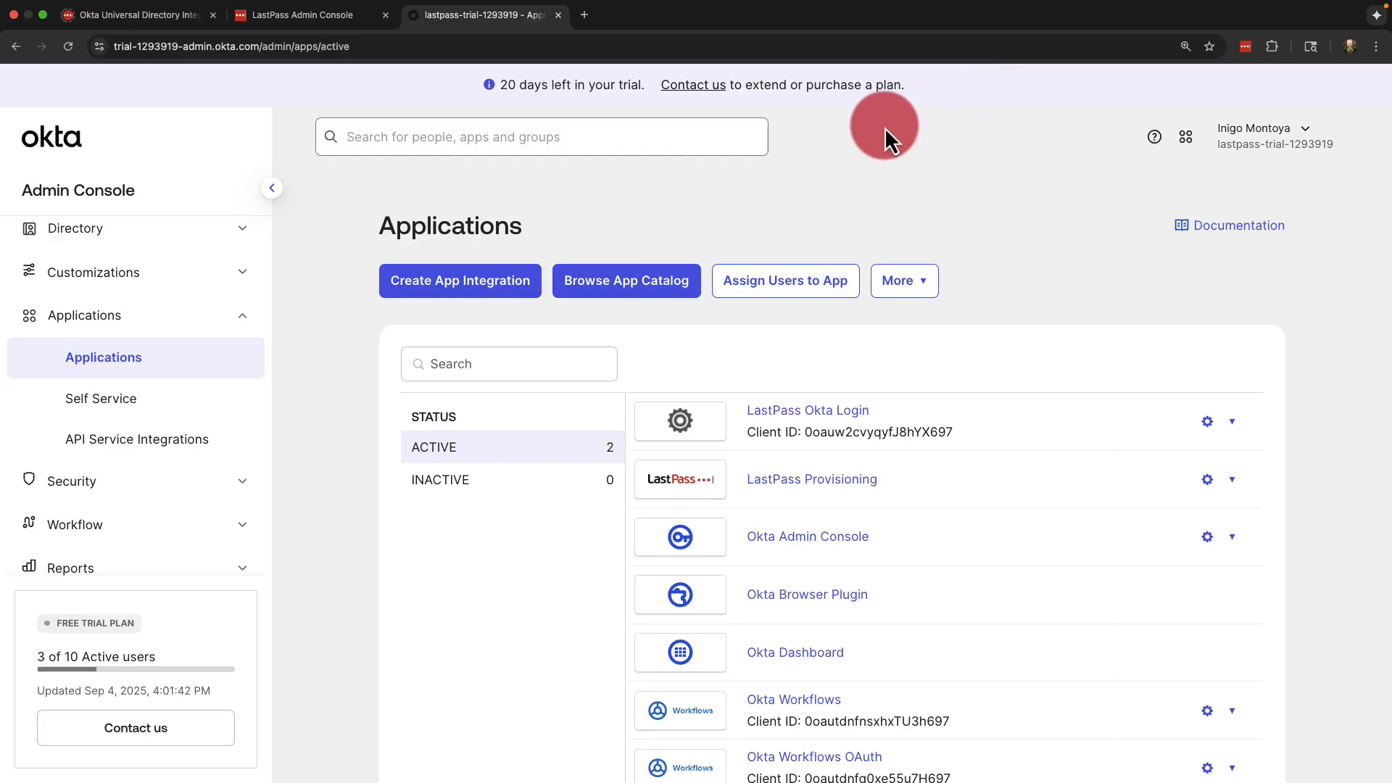
# - Switch to the LastPass Admin Console Users page listing four users and their status
pyautogui.click(303, 25)
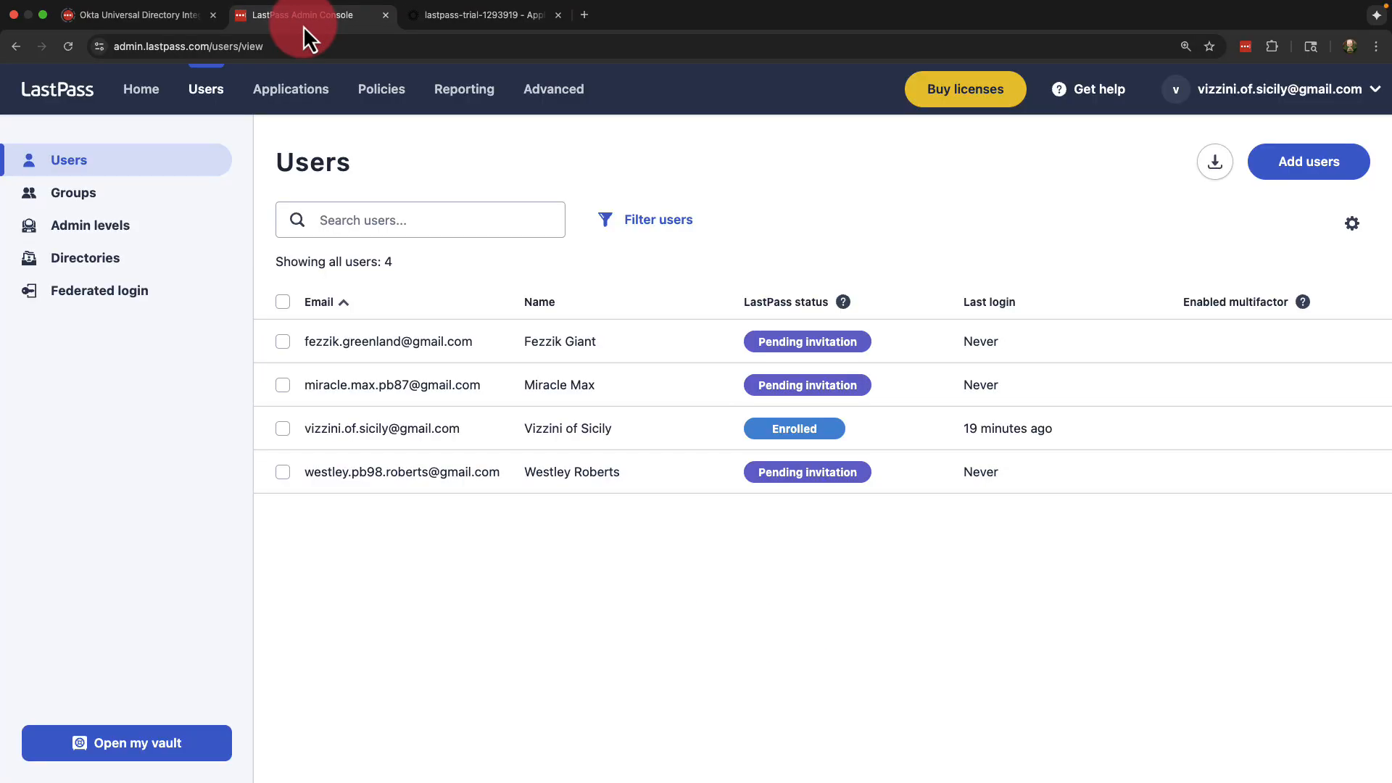